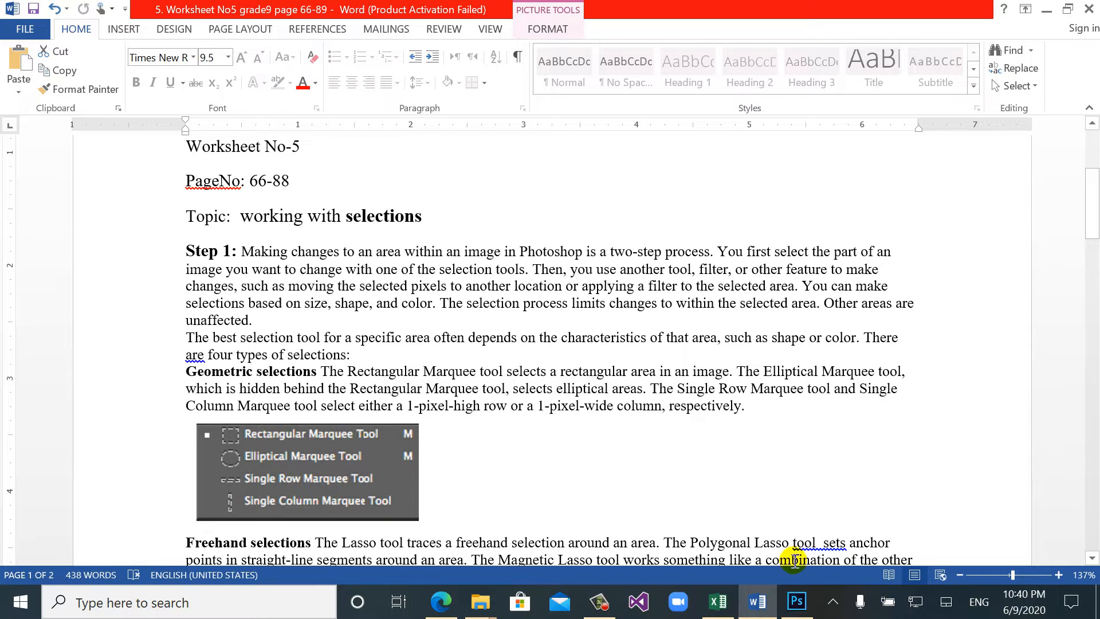
# - Switch to Photoshop and examine the tool variants in the Lasso, Marquee and Magic Wand groups
pyautogui.click(796, 603)
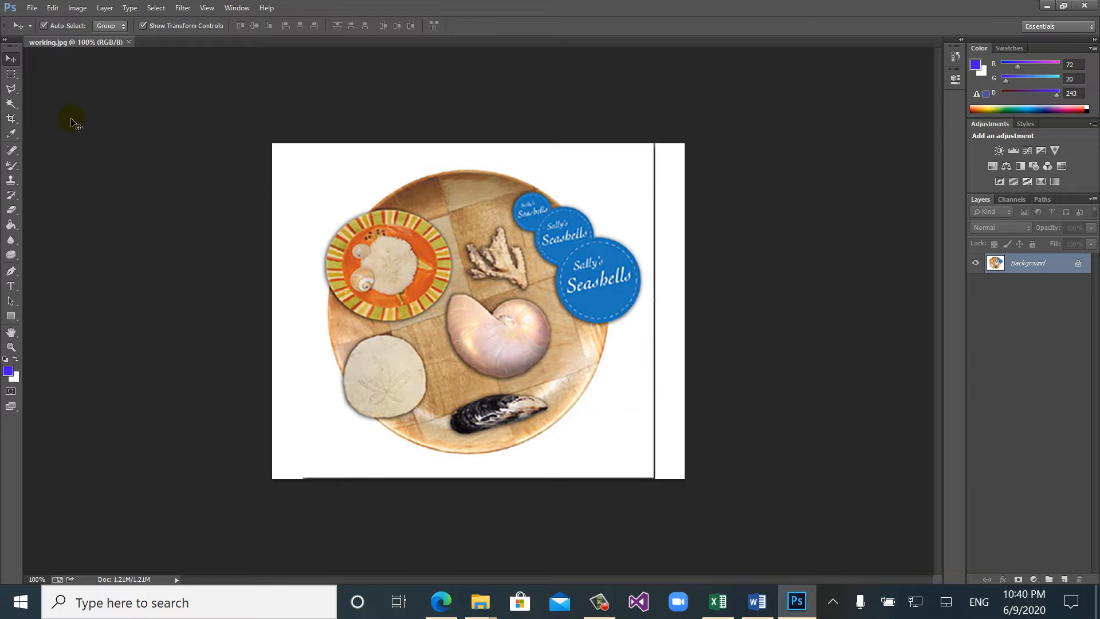
pyautogui.click(12, 89)
pyautogui.rightClick(13, 90)
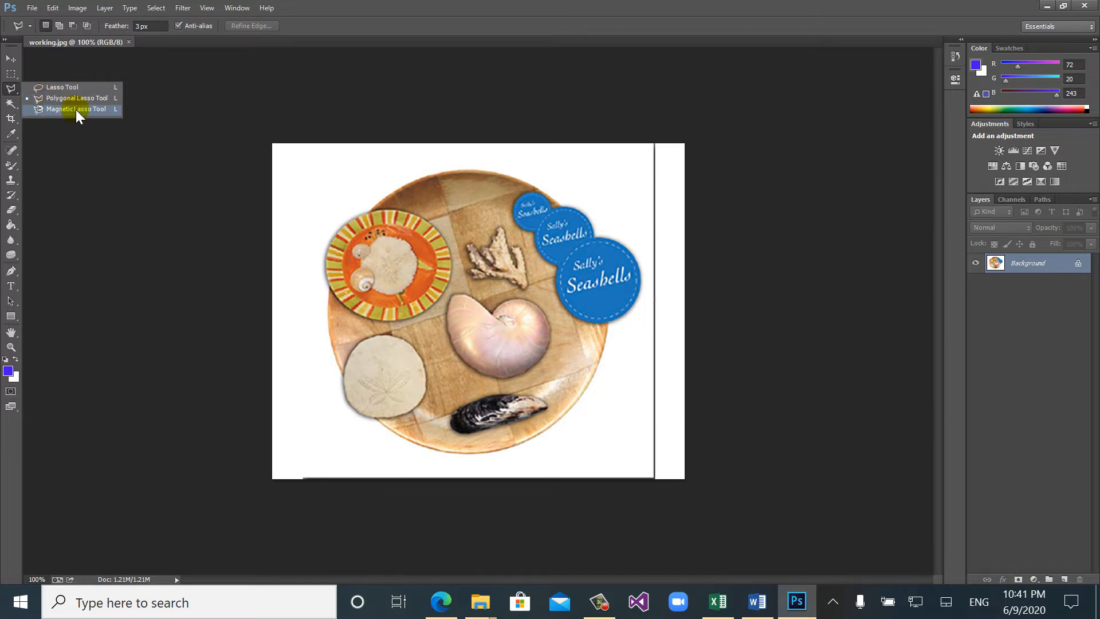
pyautogui.click(10, 80)
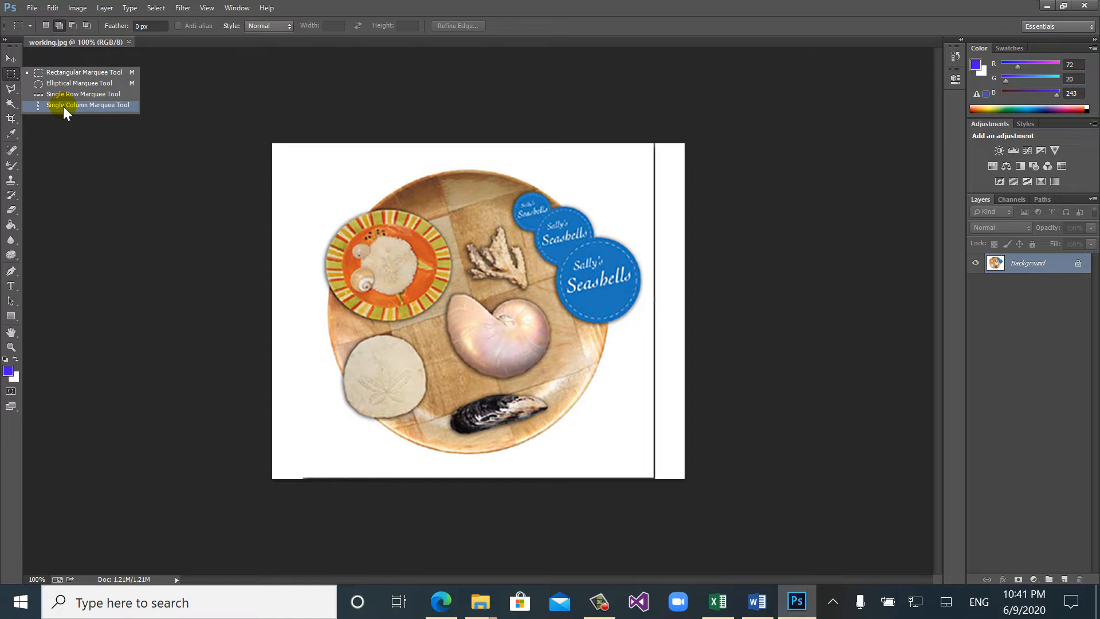
pyautogui.rightClick(10, 103)
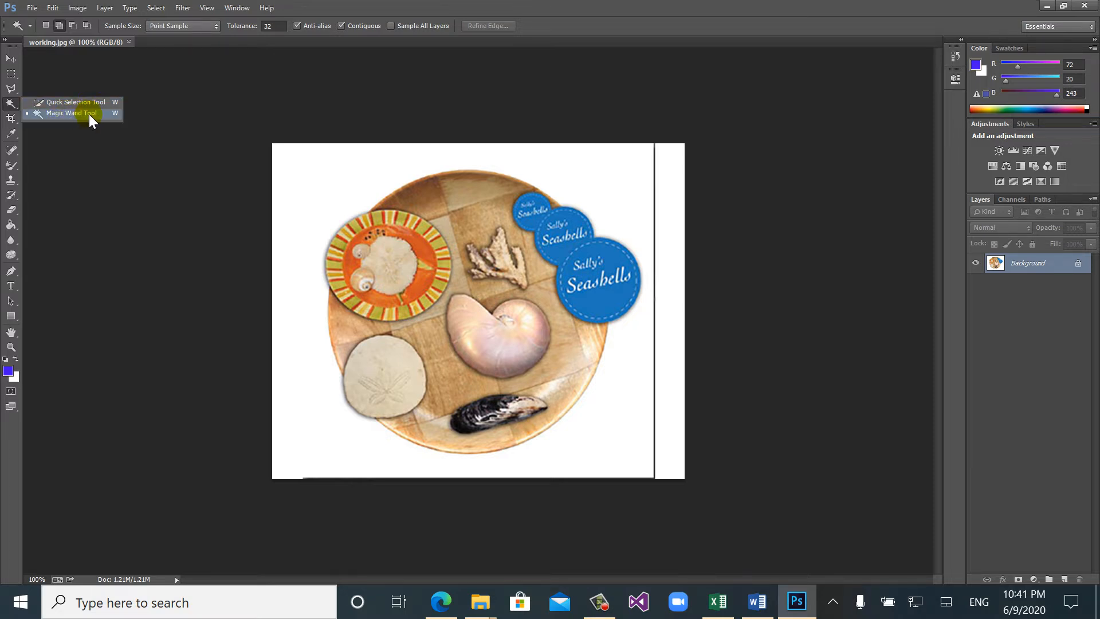
# - Select part of the orange plate with the Rectangular Marquee, replacing it in New Selection mode with a rectangle over the small blue logos
pyautogui.click(12, 76)
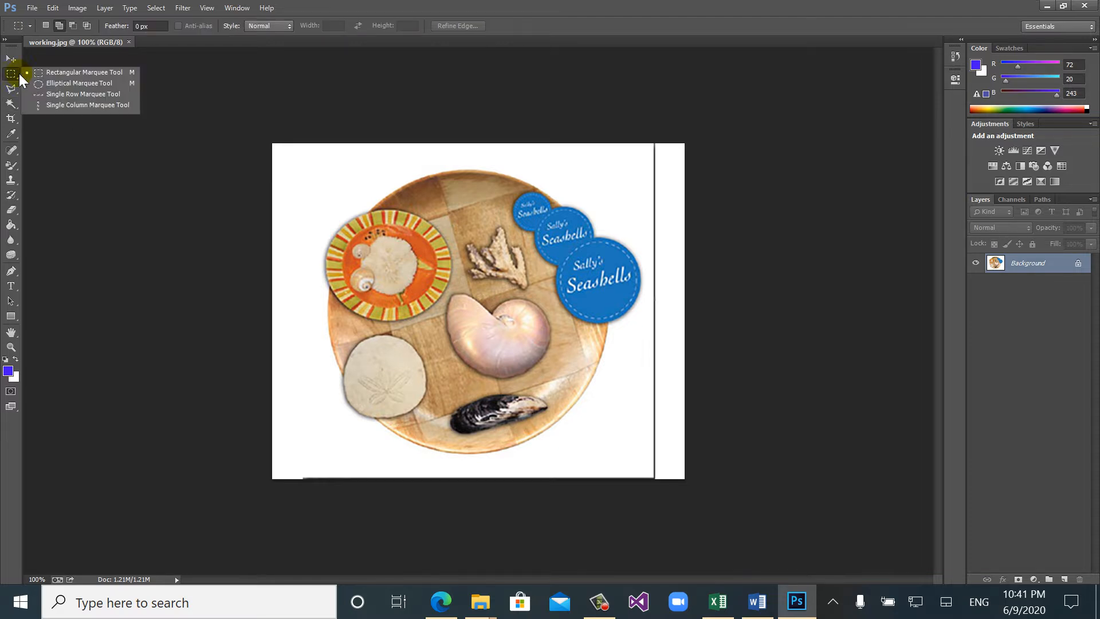
pyautogui.click(92, 75)
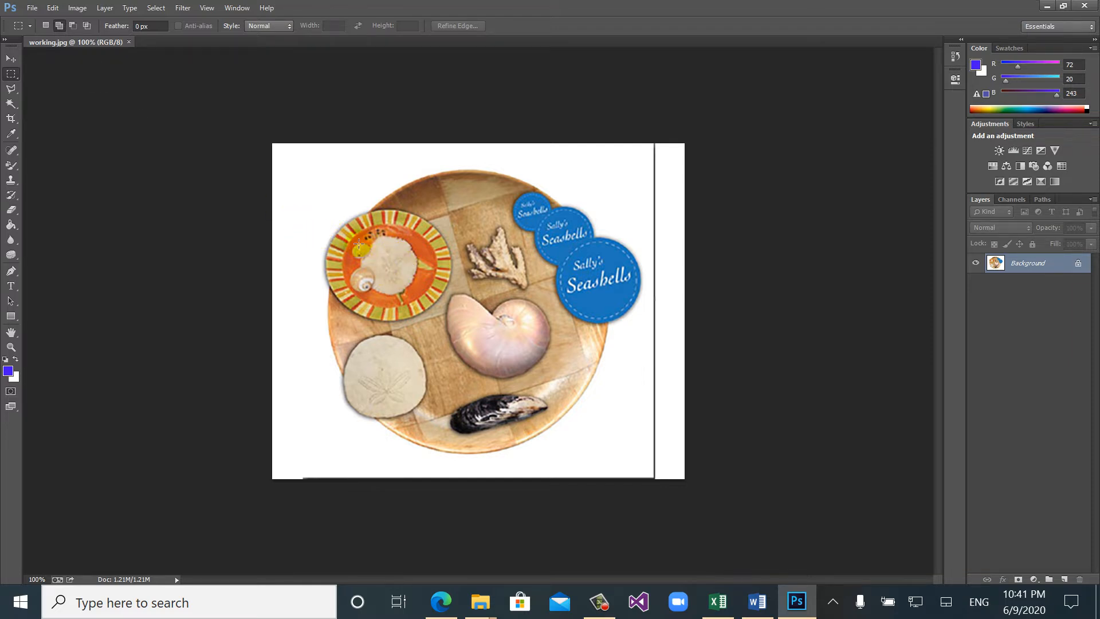
pyautogui.moveTo(359, 243); pyautogui.dragTo(451, 295)
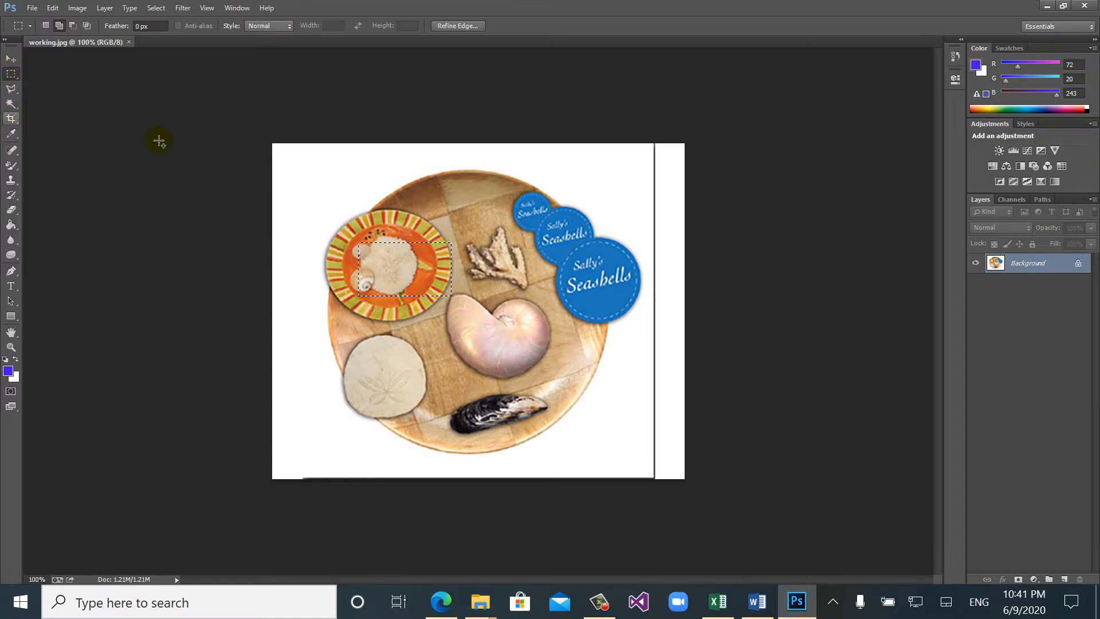
pyautogui.click(44, 25)
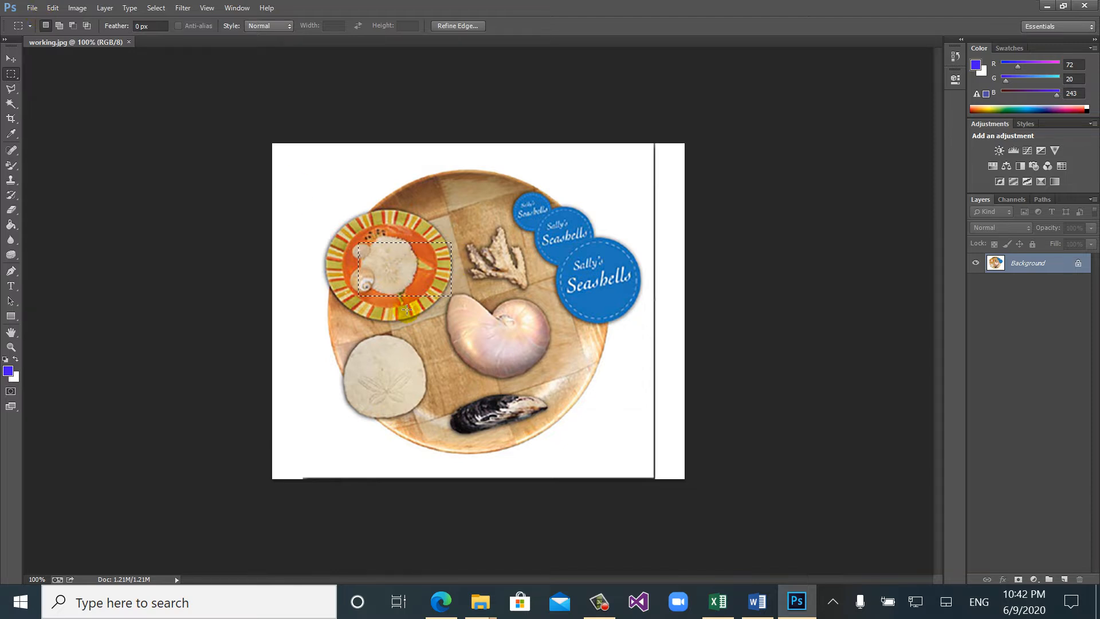
pyautogui.moveTo(488, 185); pyautogui.dragTo(609, 257)
# - In Add to Selection mode, add rectangles over the orange plate, the coral, the large shell and the black mussel
pyautogui.click(59, 25)
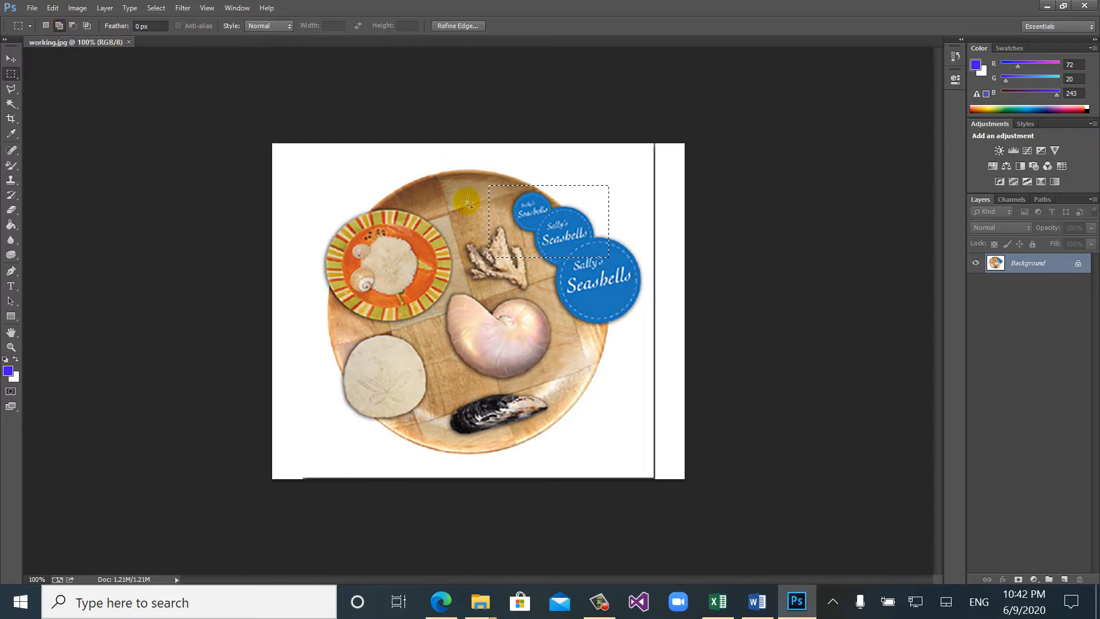
pyautogui.moveTo(335, 198); pyautogui.dragTo(358, 210)
pyautogui.moveTo(418, 254); pyautogui.dragTo(422, 261)
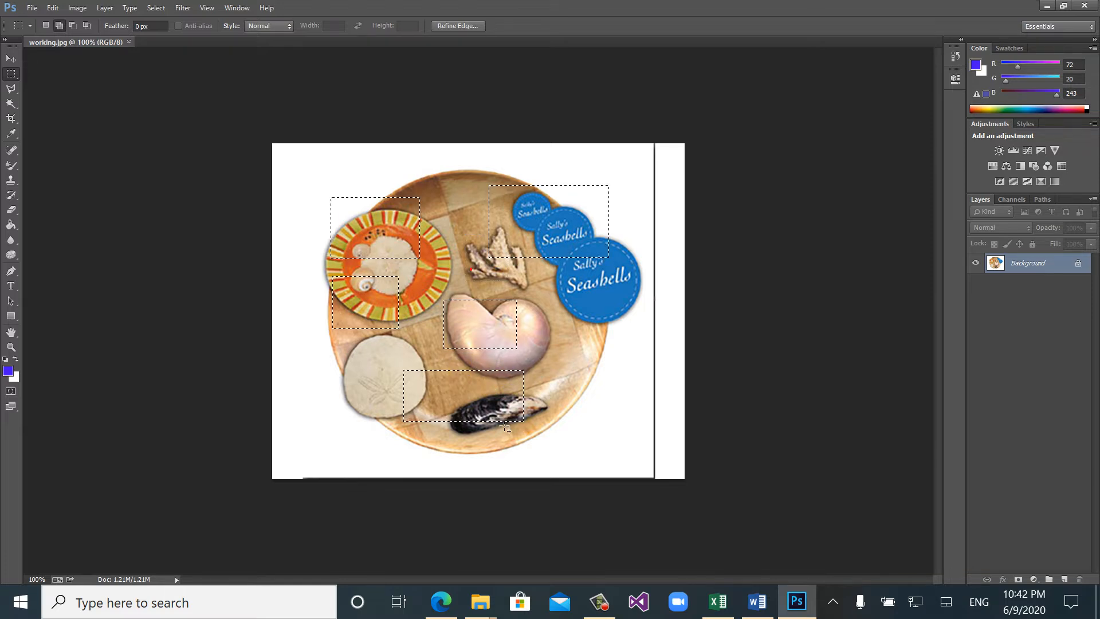
# - In Subtract from Selection mode, remove the area around the mussel and all remaining areas, ending with a rectangle about 8.28 by 5.49 in
pyautogui.click(73, 26)
pyautogui.moveTo(544, 428); pyautogui.dragTo(482, 379)
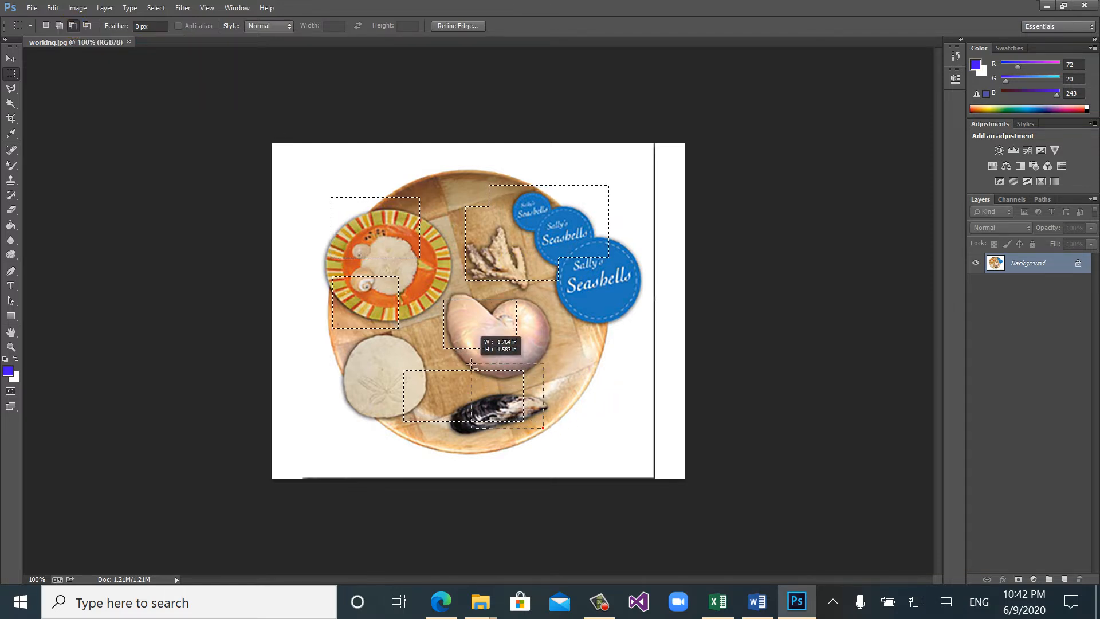
pyautogui.moveTo(499, 438); pyautogui.dragTo(391, 390)
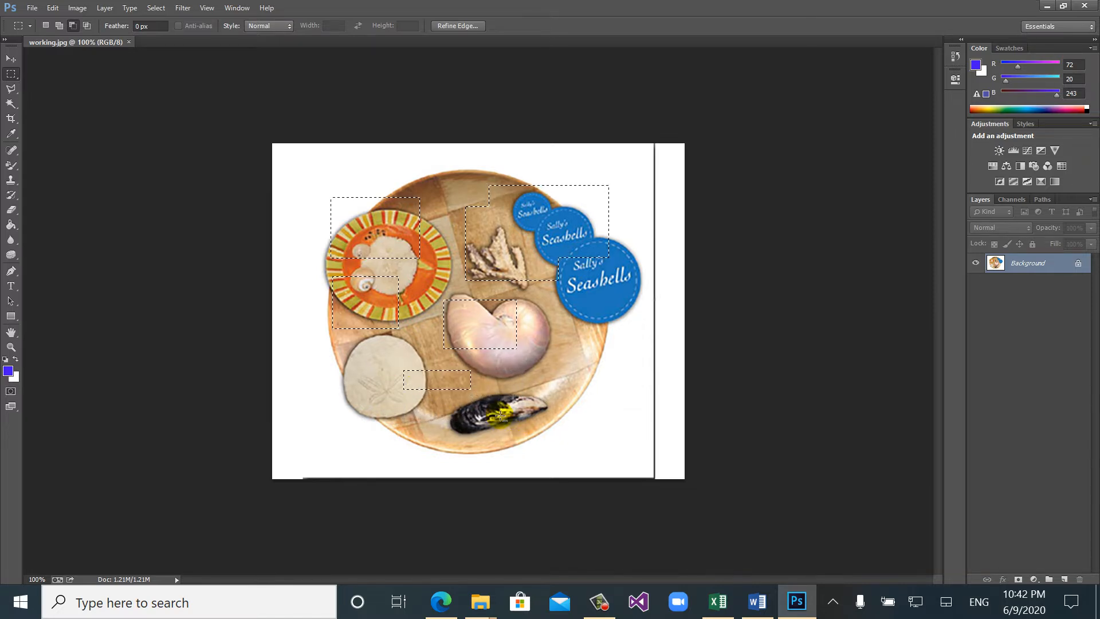
pyautogui.moveTo(511, 417); pyautogui.dragTo(366, 357)
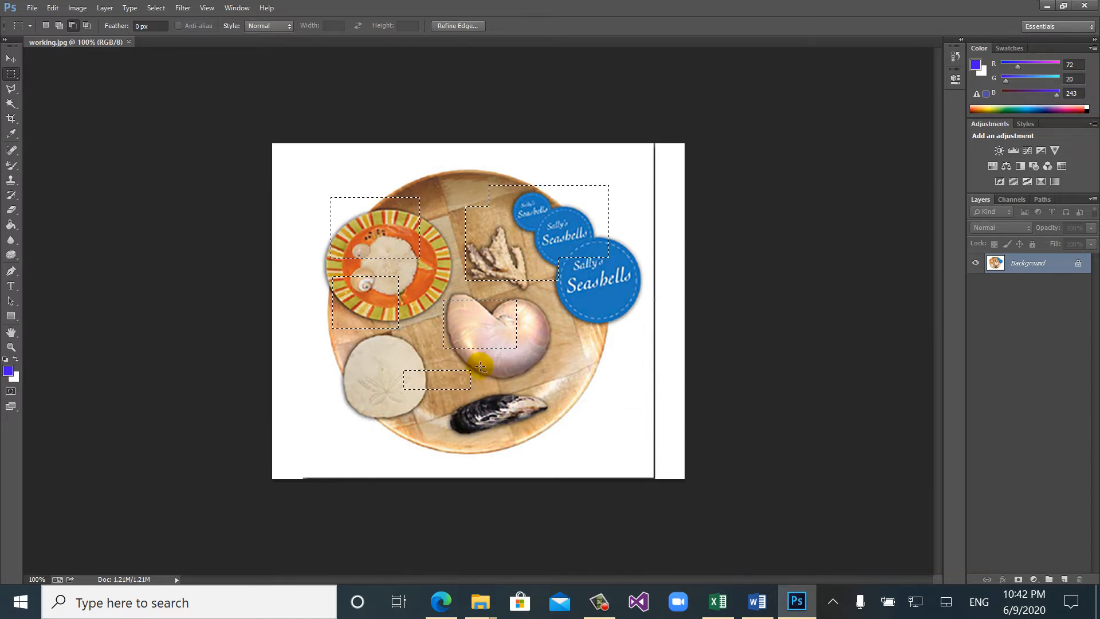
pyautogui.moveTo(633, 394); pyautogui.dragTo(293, 170)
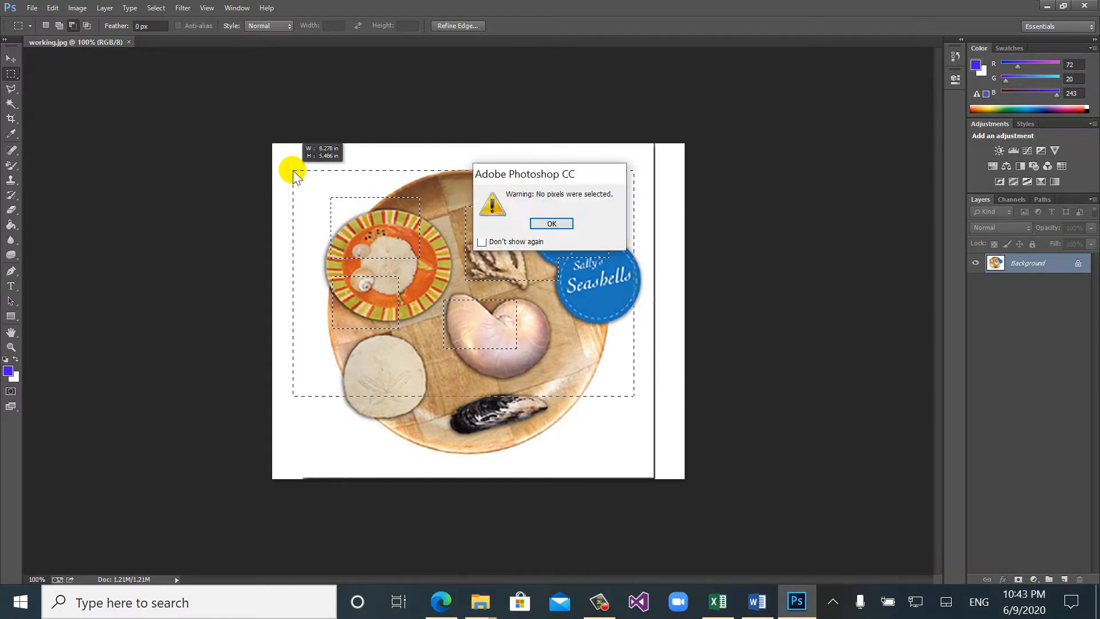
pyautogui.click(554, 223)
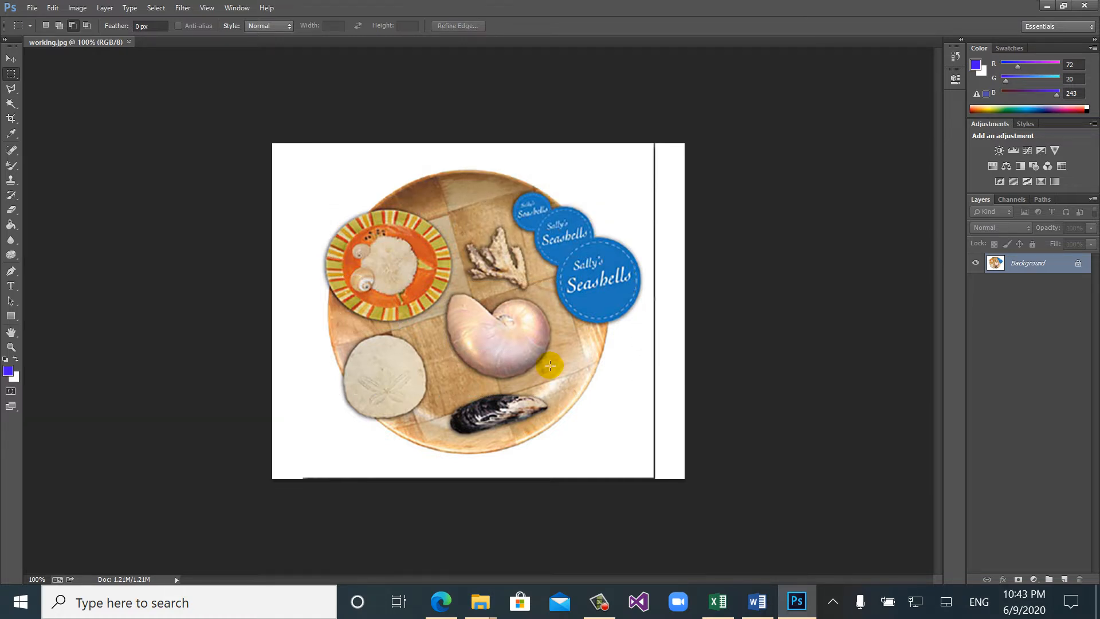
# - Select a rectangle across the middle of the platter, narrow it to the large shell's edge with Intersect with Selection, and clear it
pyautogui.moveTo(393, 233); pyautogui.dragTo(543, 360)
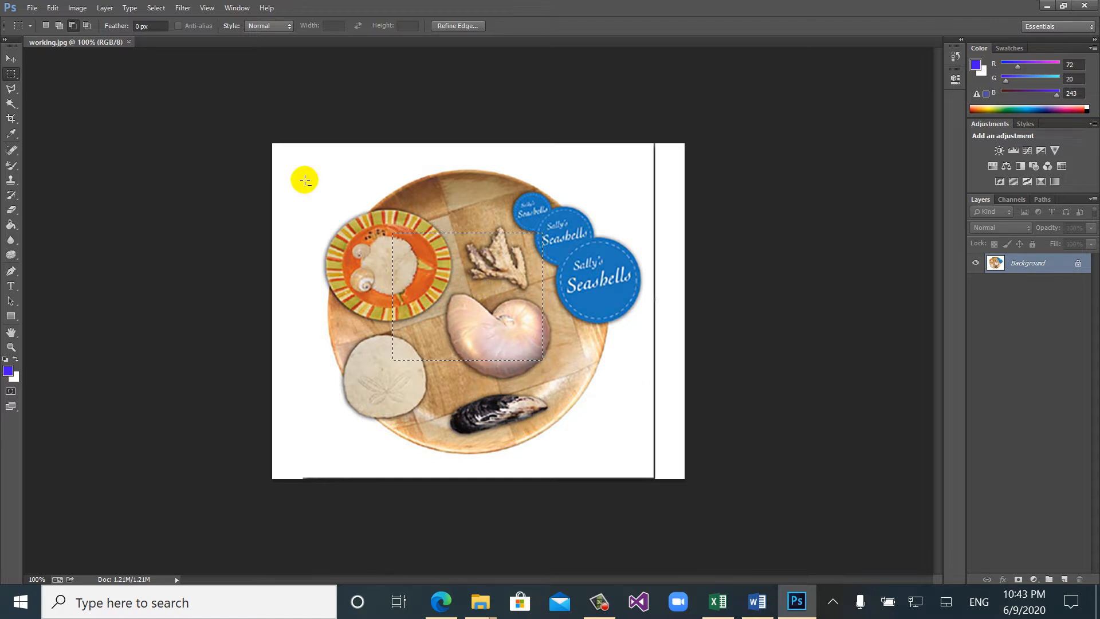
pyautogui.click(86, 25)
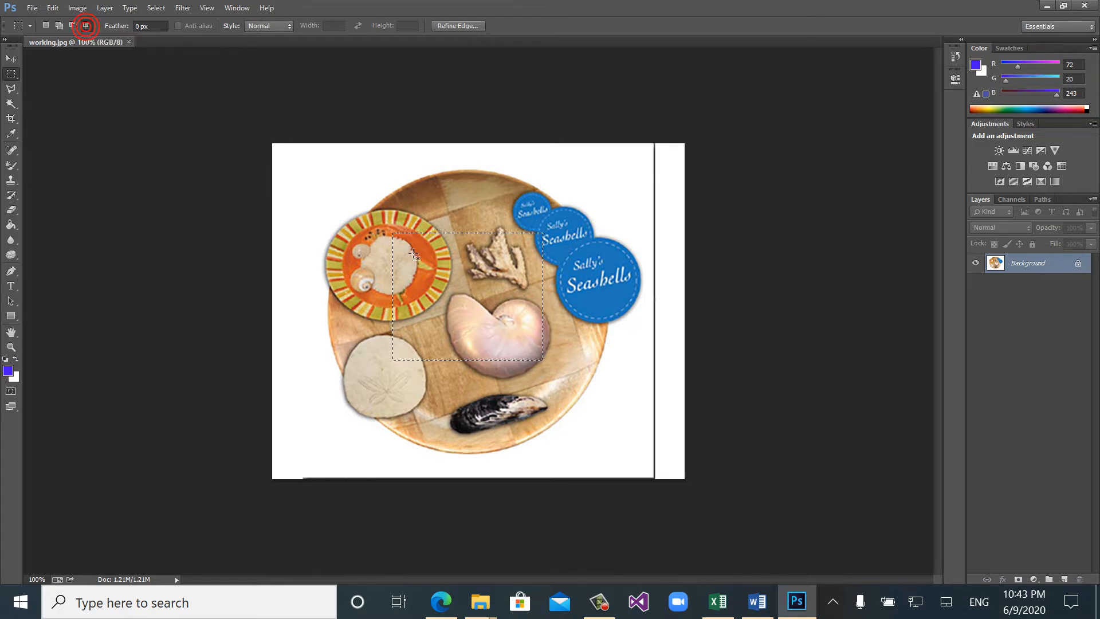
pyautogui.moveTo(579, 405); pyautogui.dragTo(444, 291)
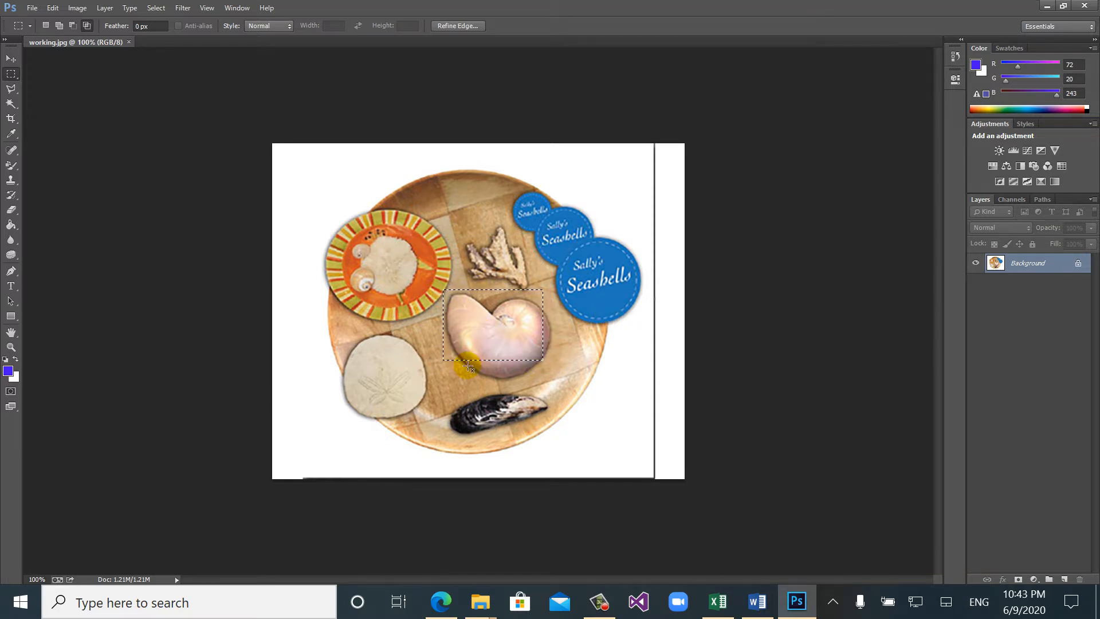
pyautogui.moveTo(419, 286); pyautogui.dragTo(471, 383)
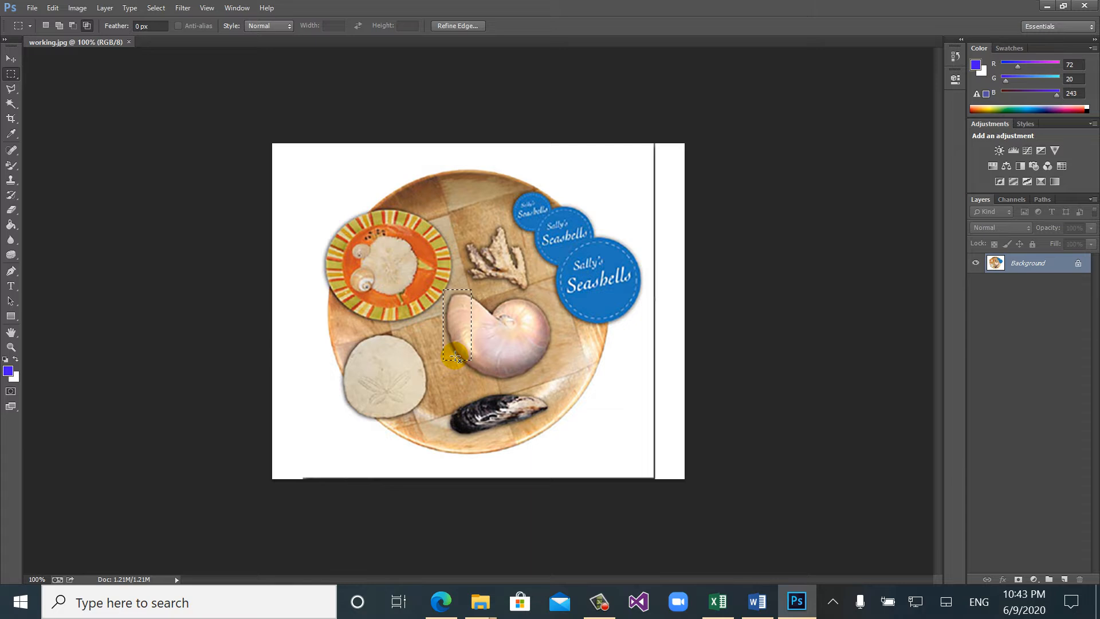
pyautogui.click(455, 356)
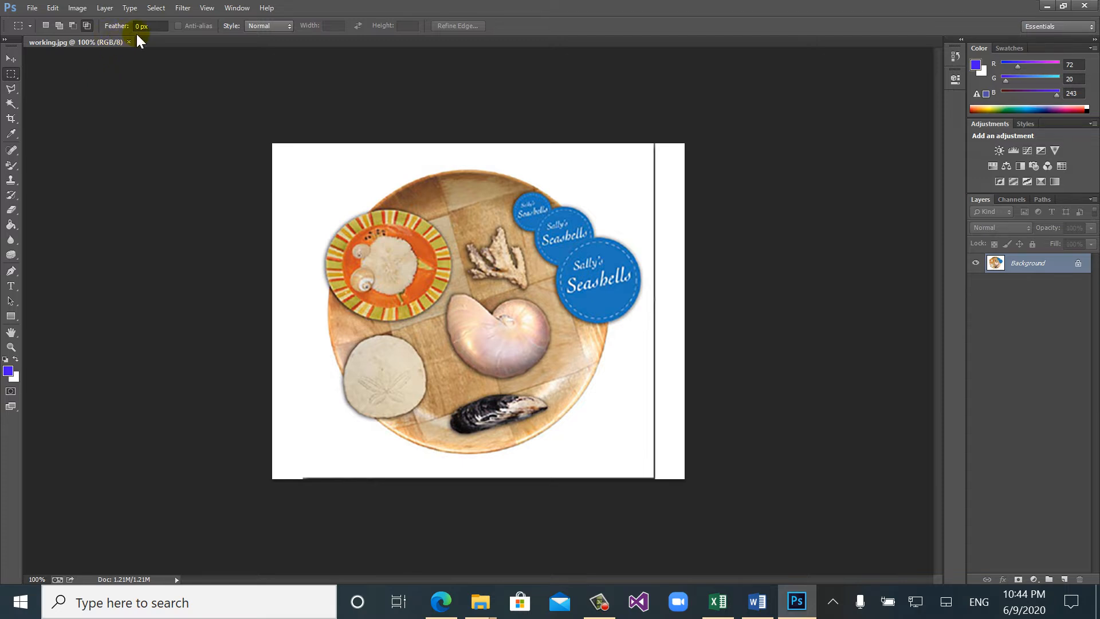
# - Select the white background around the platter with the Magic Wand and invert the selection
pyautogui.click(158, 27)
pyautogui.click(15, 107)
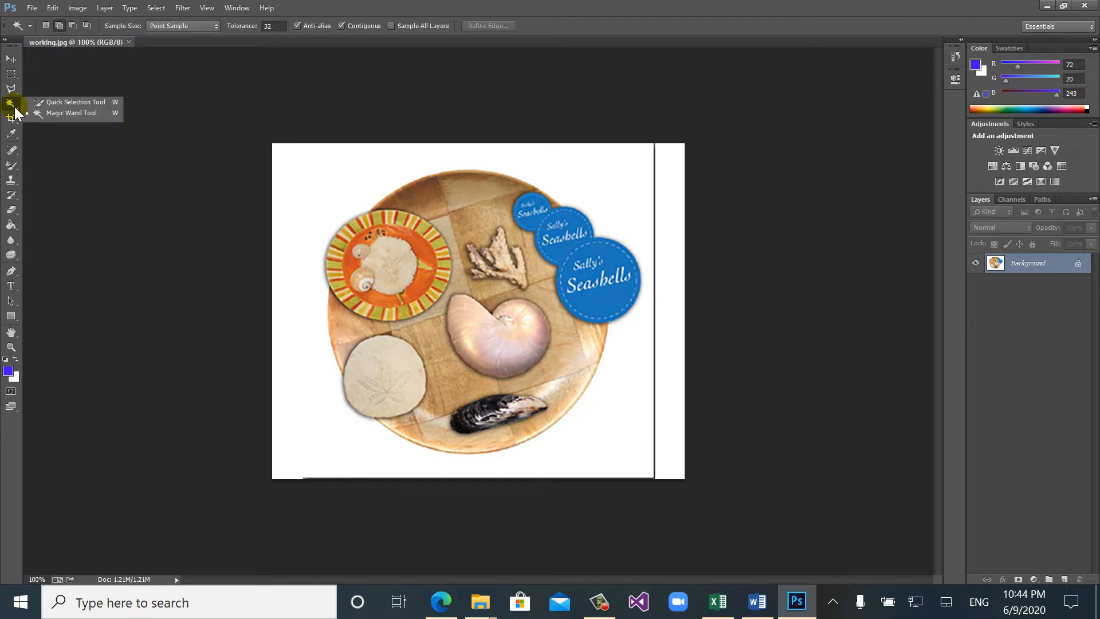
pyautogui.click(48, 114)
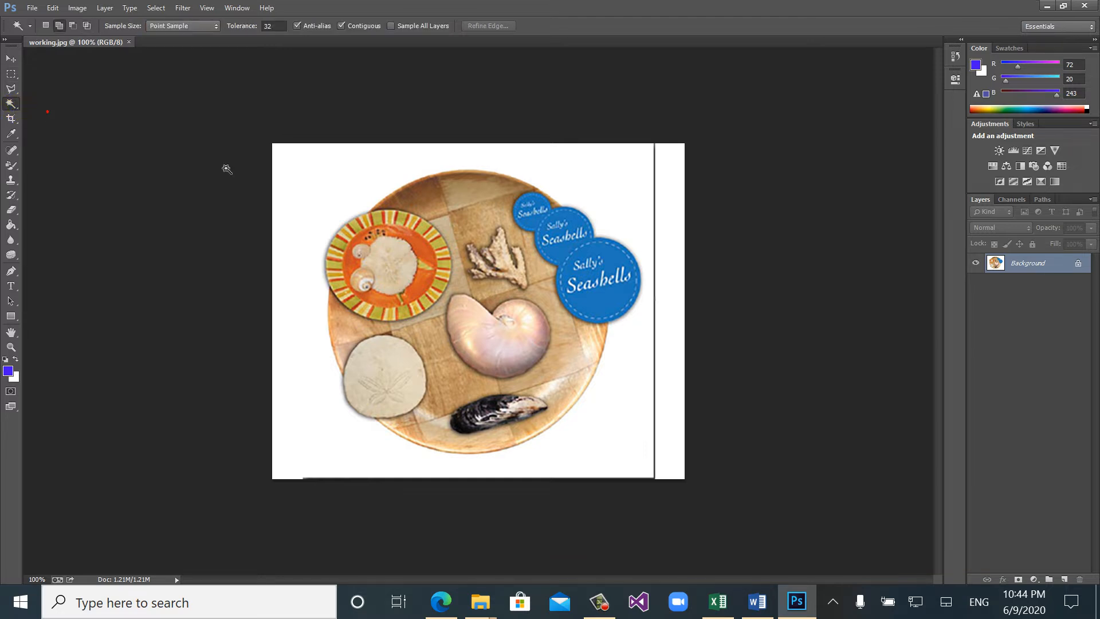
pyautogui.click(346, 165)
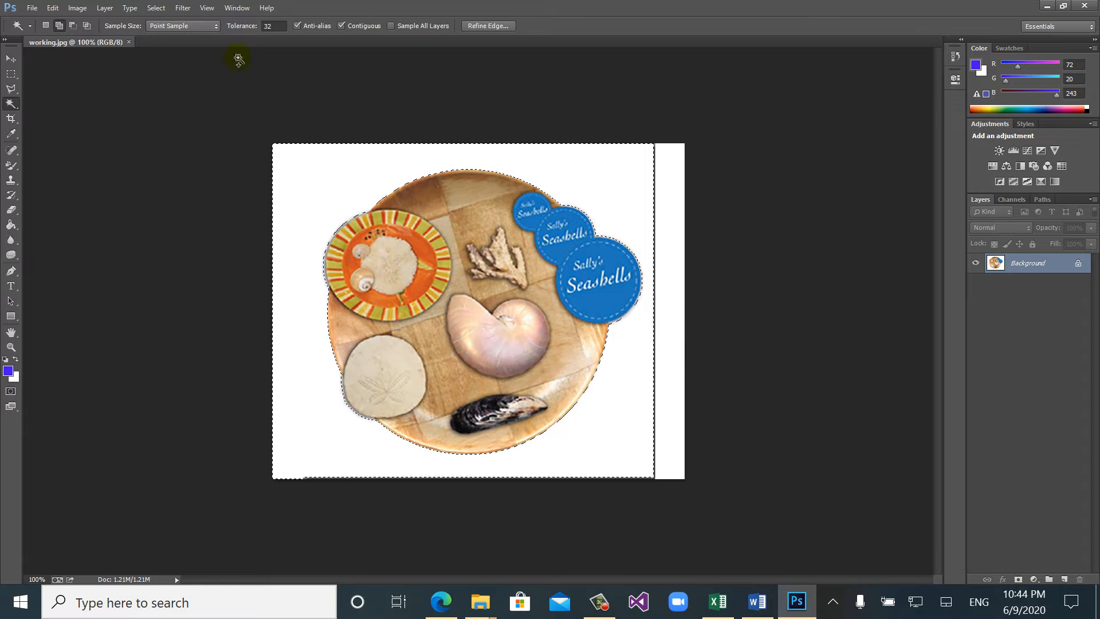
pyautogui.click(156, 7)
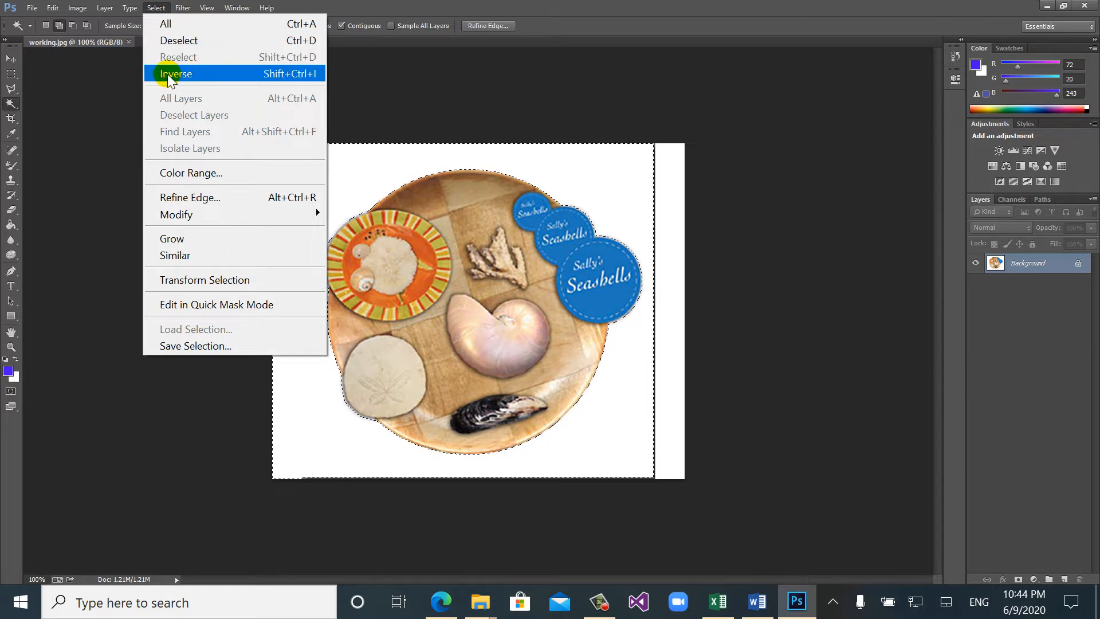
pyautogui.click(312, 76)
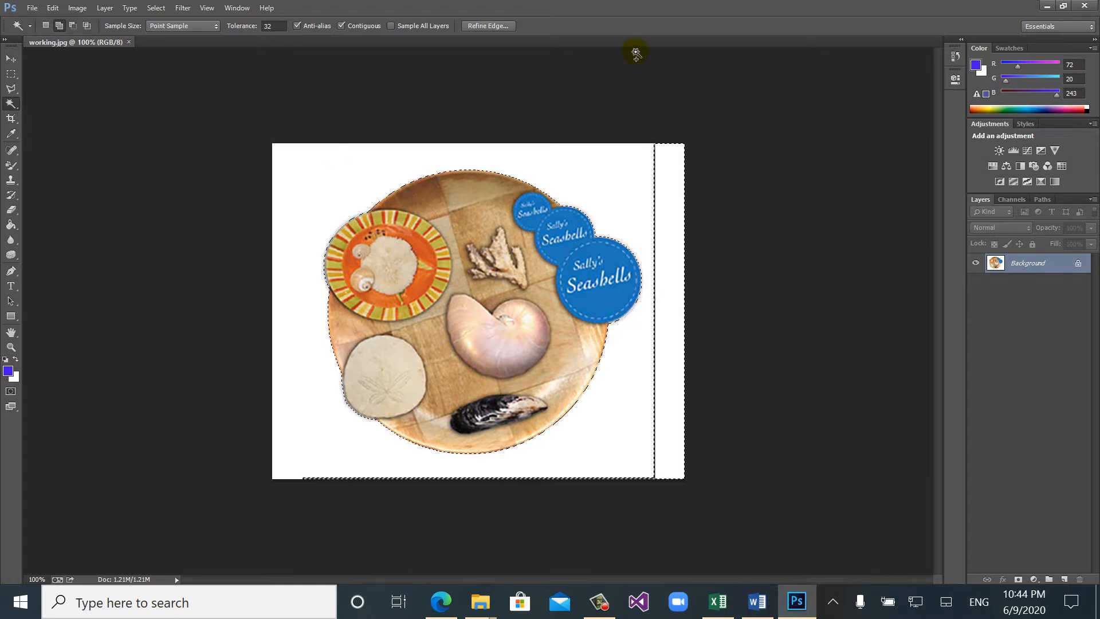
# - Open the image child_forest_nature_umbrella_67323_602x339 from the photos folder on drive E
pyautogui.click(31, 8)
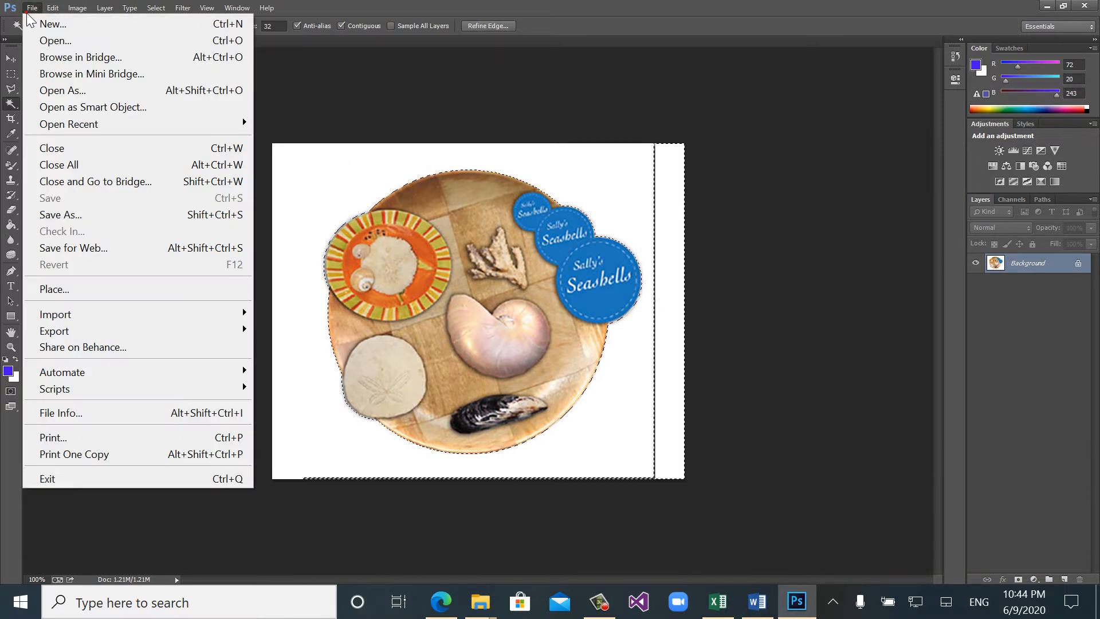
pyautogui.click(64, 41)
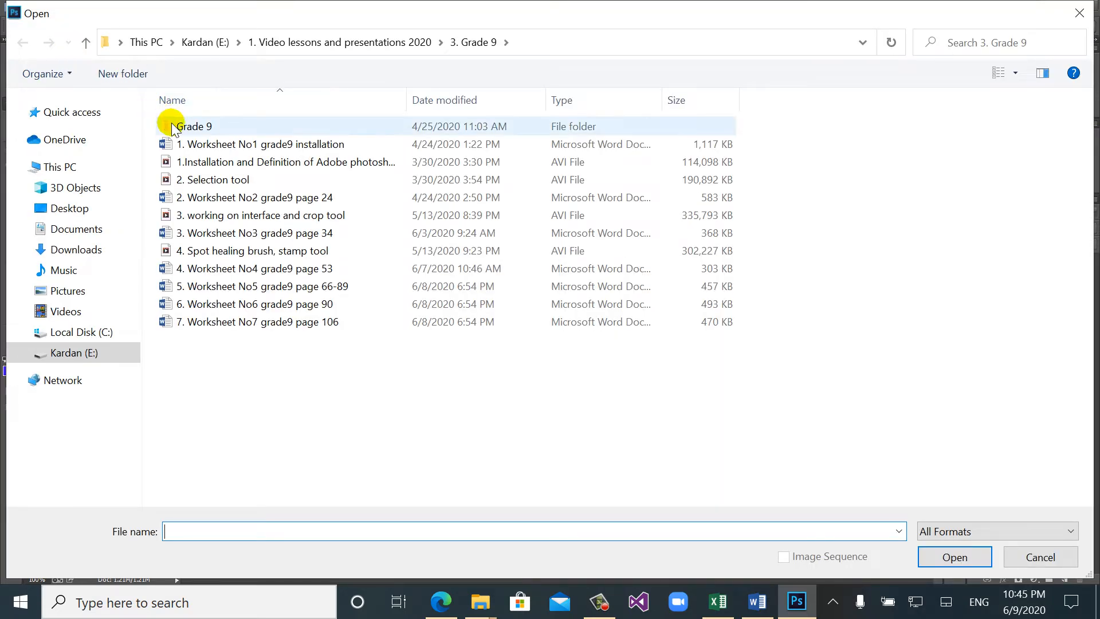
pyautogui.click(67, 354)
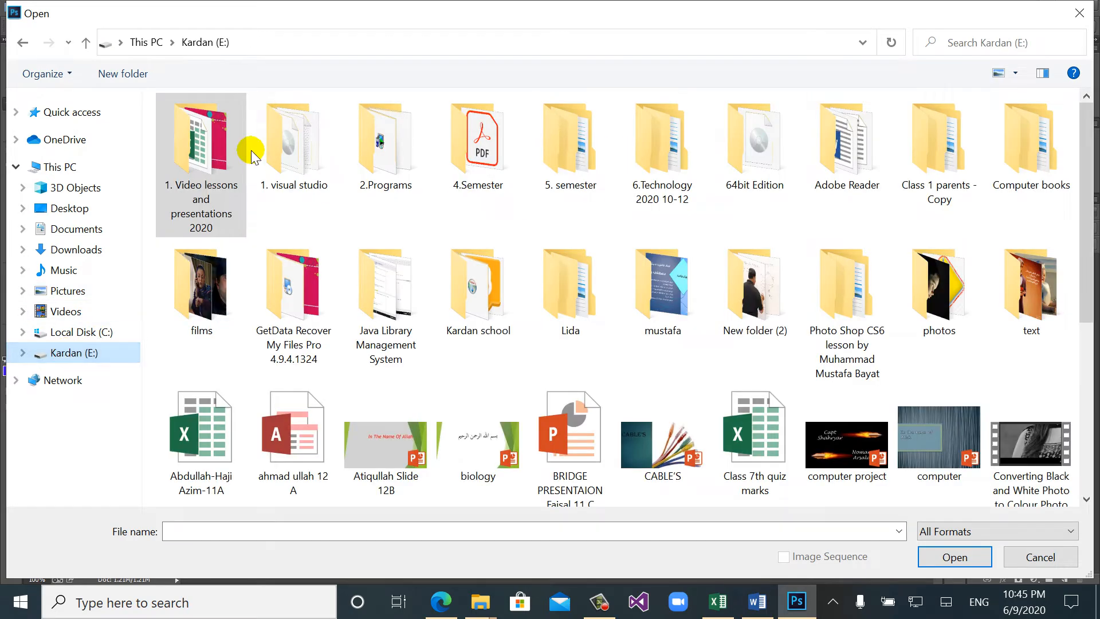
pyautogui.click(233, 158)
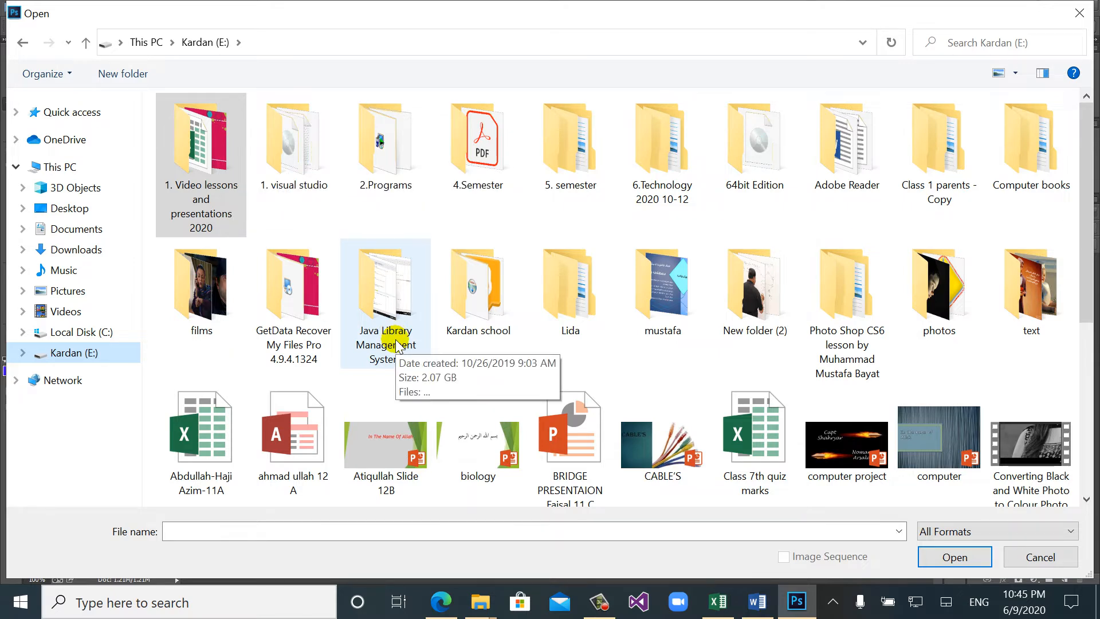
pyautogui.click(951, 287)
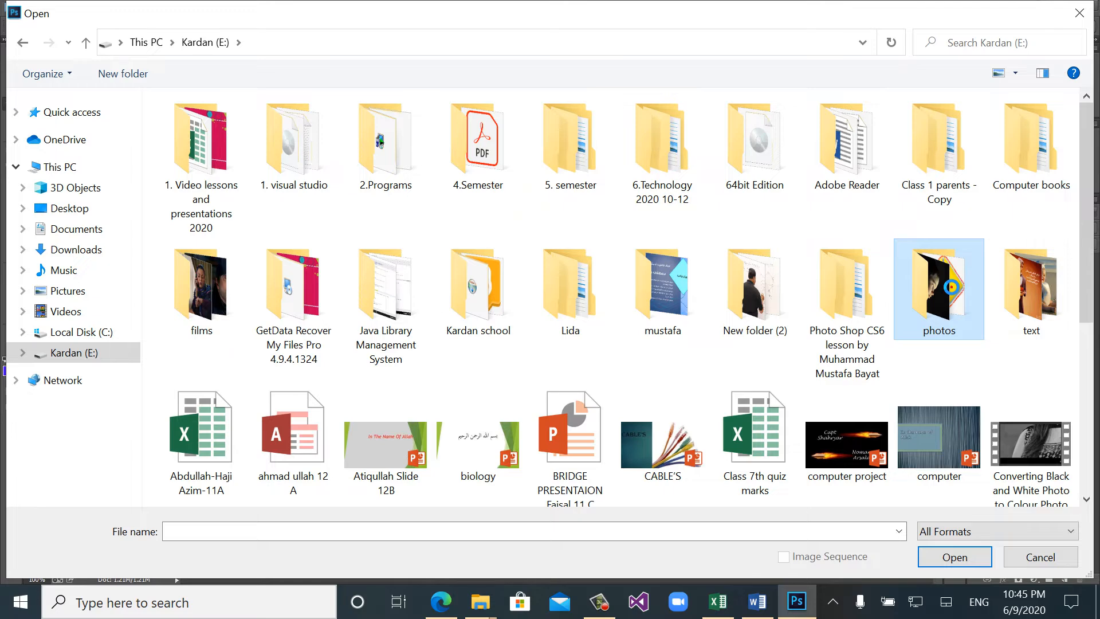
pyautogui.doubleClick(951, 286)
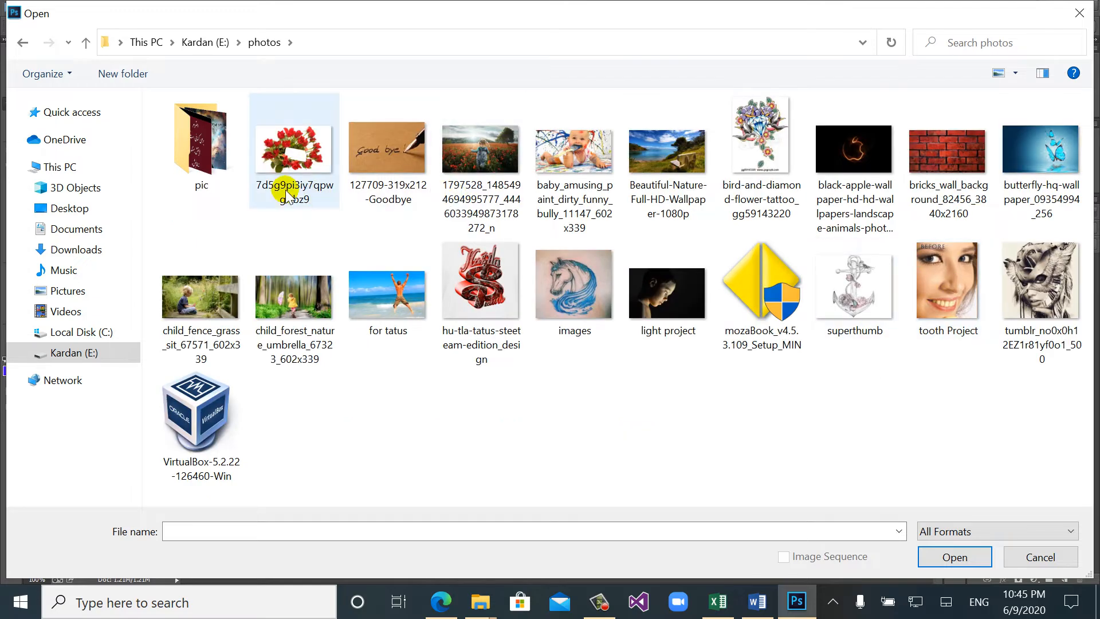
pyautogui.click(276, 288)
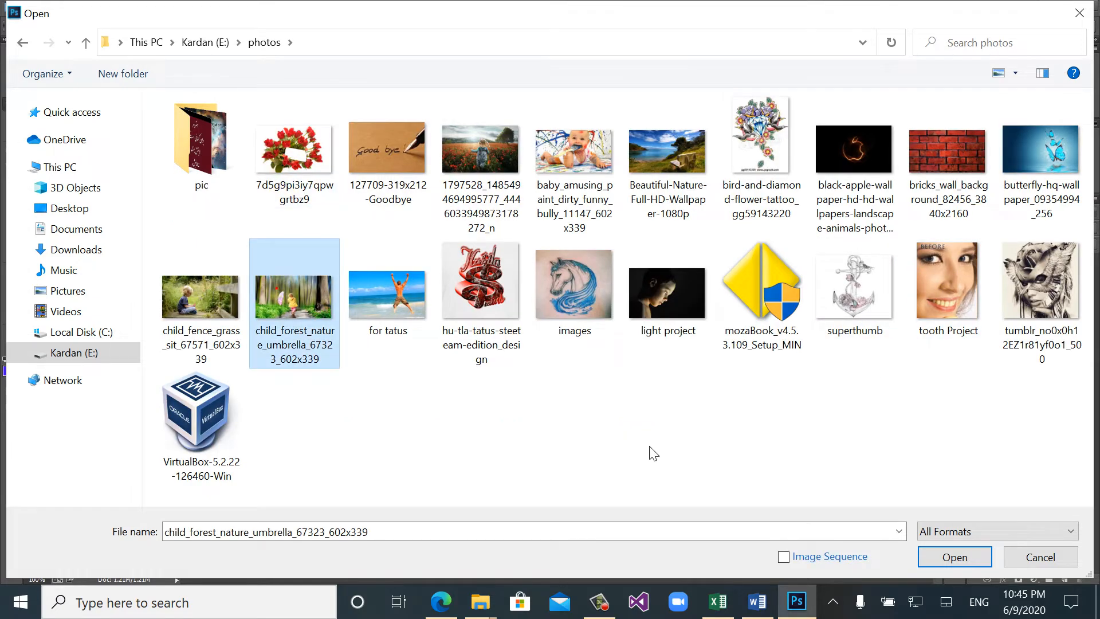
pyautogui.click(942, 555)
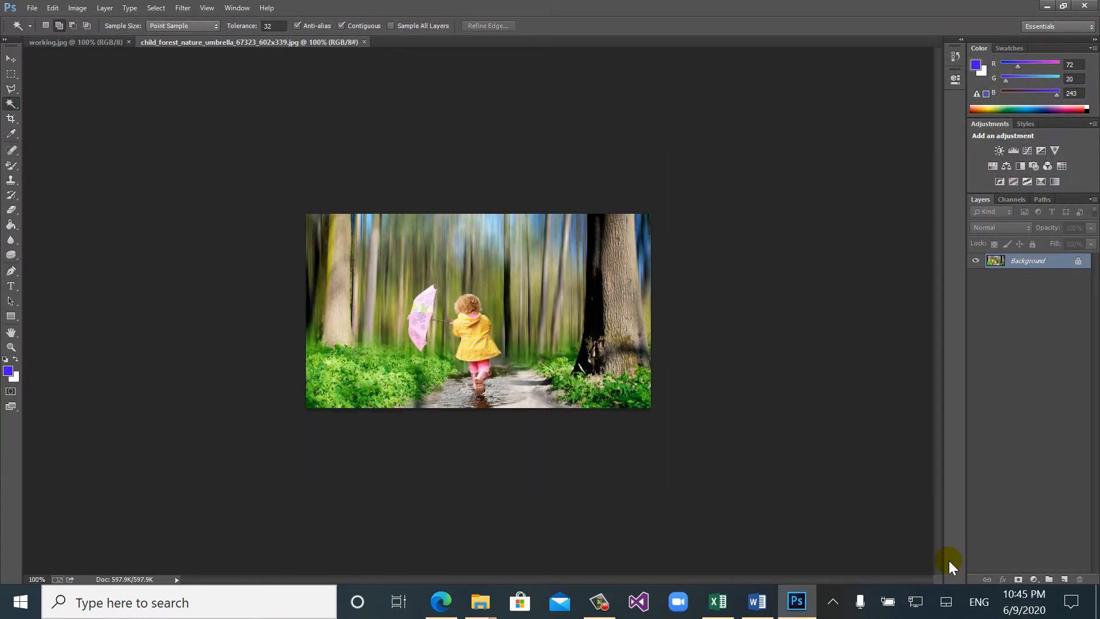
# - Paste the copied platter onto the forest photo as a new layer and activate the Move tool
pyautogui.hotkey('ctrl', 'j')
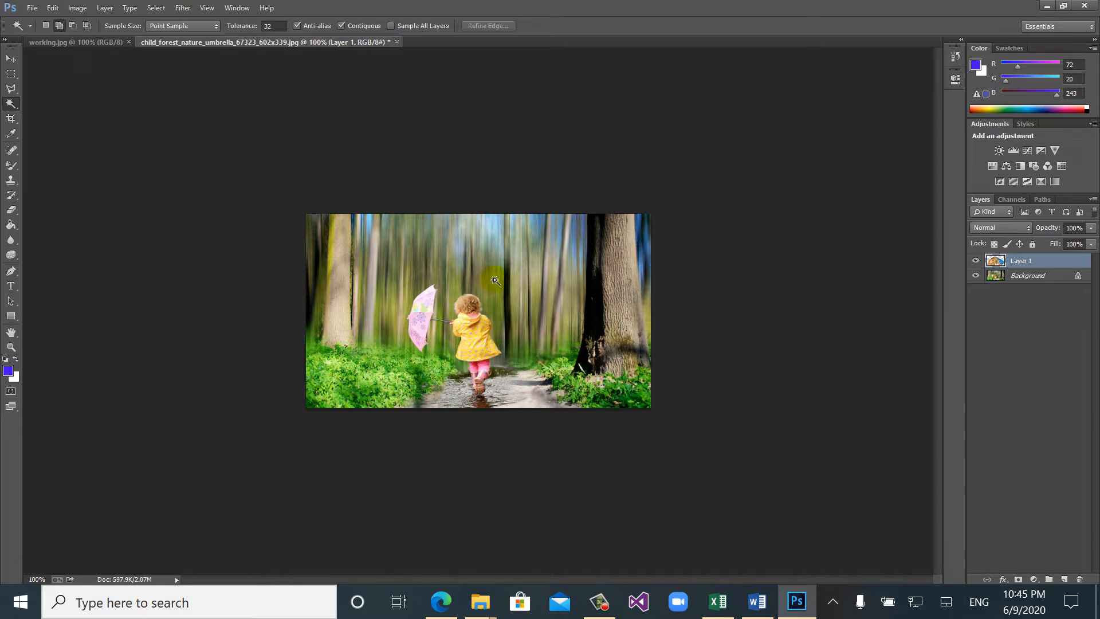
pyautogui.click(10, 58)
pyautogui.hotkey('ctrl', 'v')
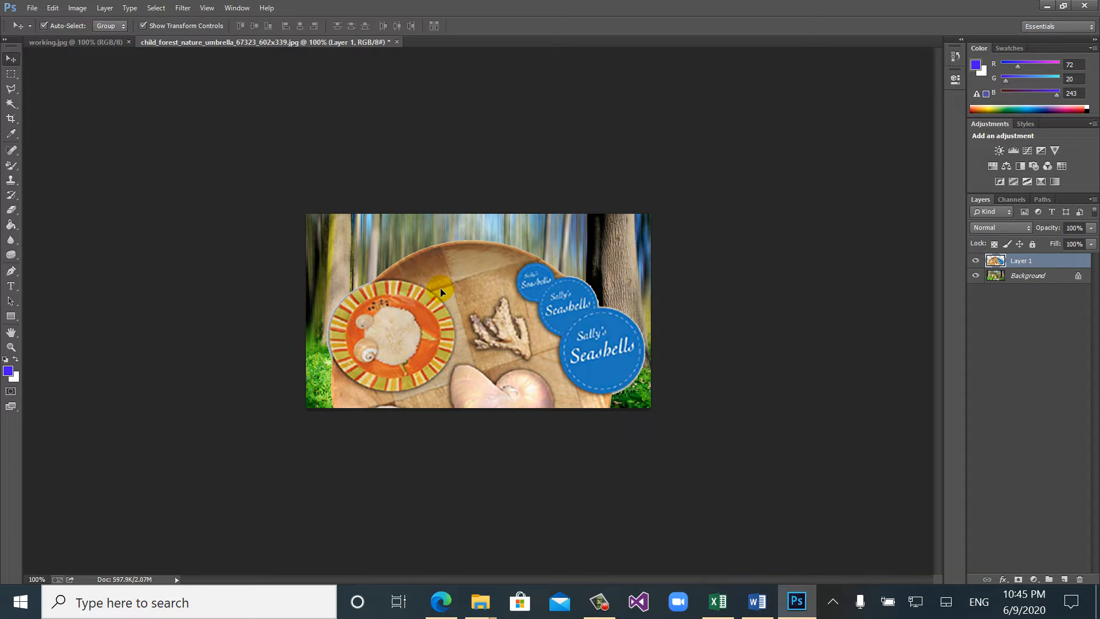
pyautogui.hotkey('ctrl', '+')
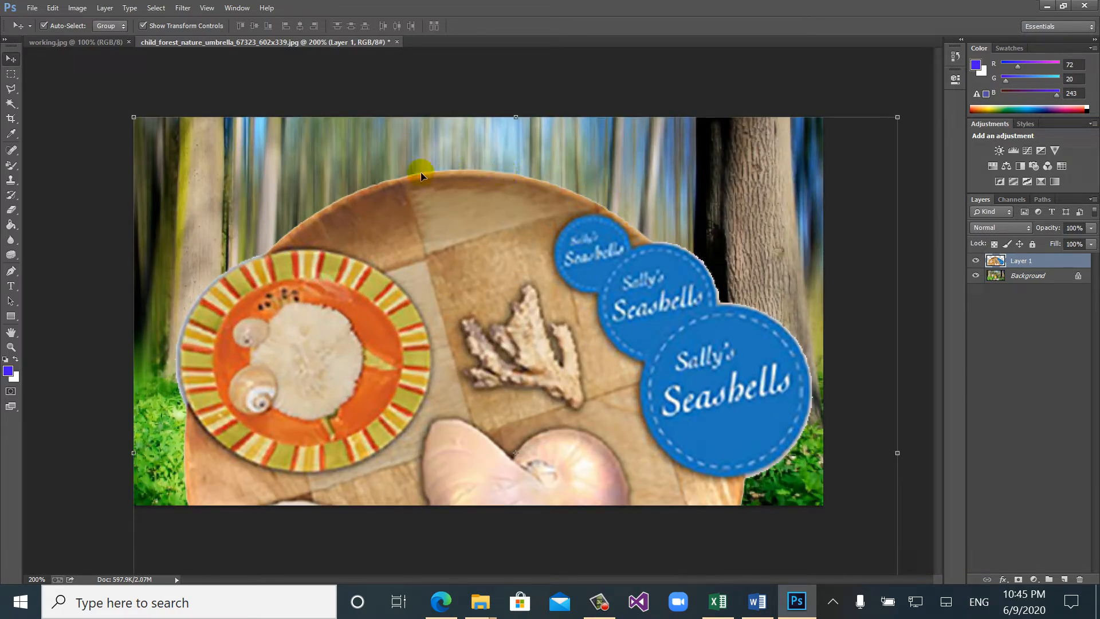
# - Scale the pasted platter layer down to about 58% and centre it over the child in the forest photo
pyautogui.click(135, 119)
pyautogui.moveTo(402, 345); pyautogui.dragTo(458, 398)
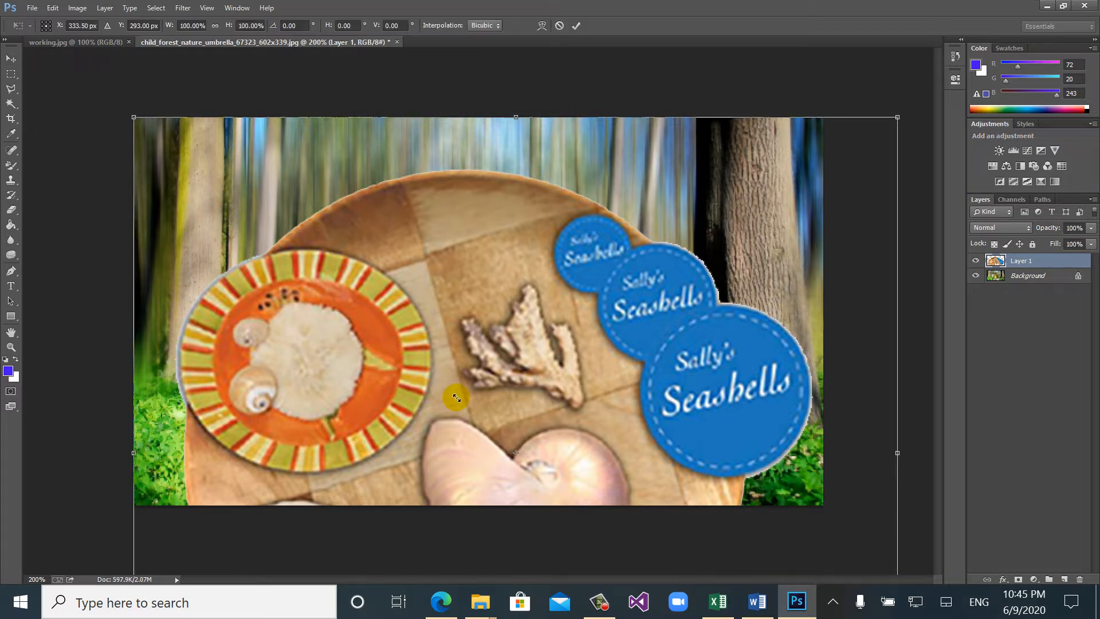
pyautogui.moveTo(526, 460); pyautogui.dragTo(361, 210)
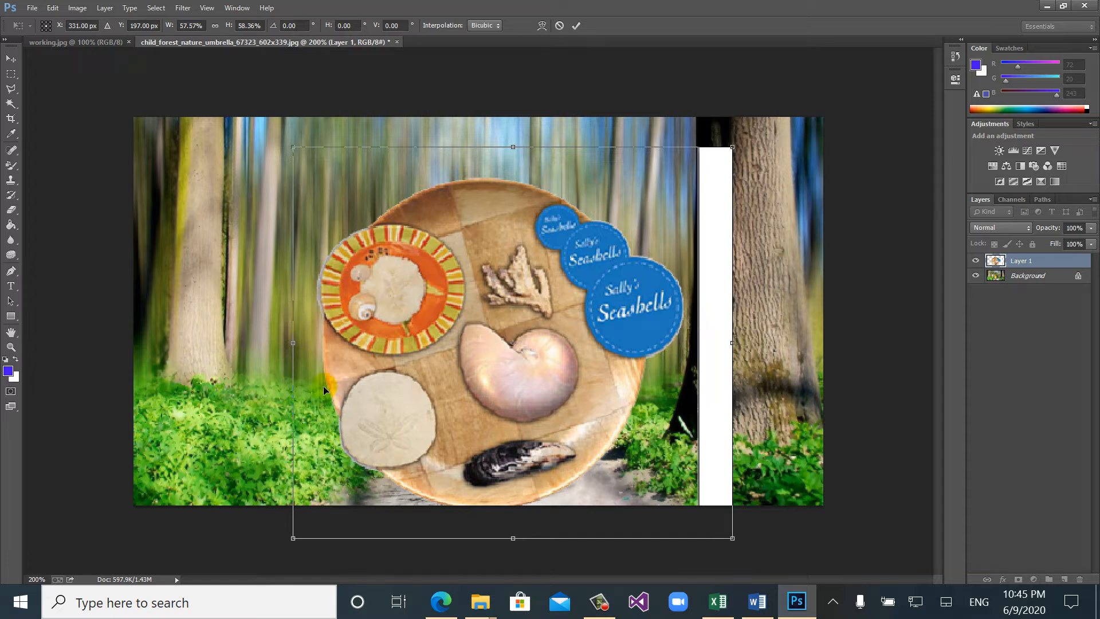
pyautogui.click(249, 358)
pyautogui.press('Return')
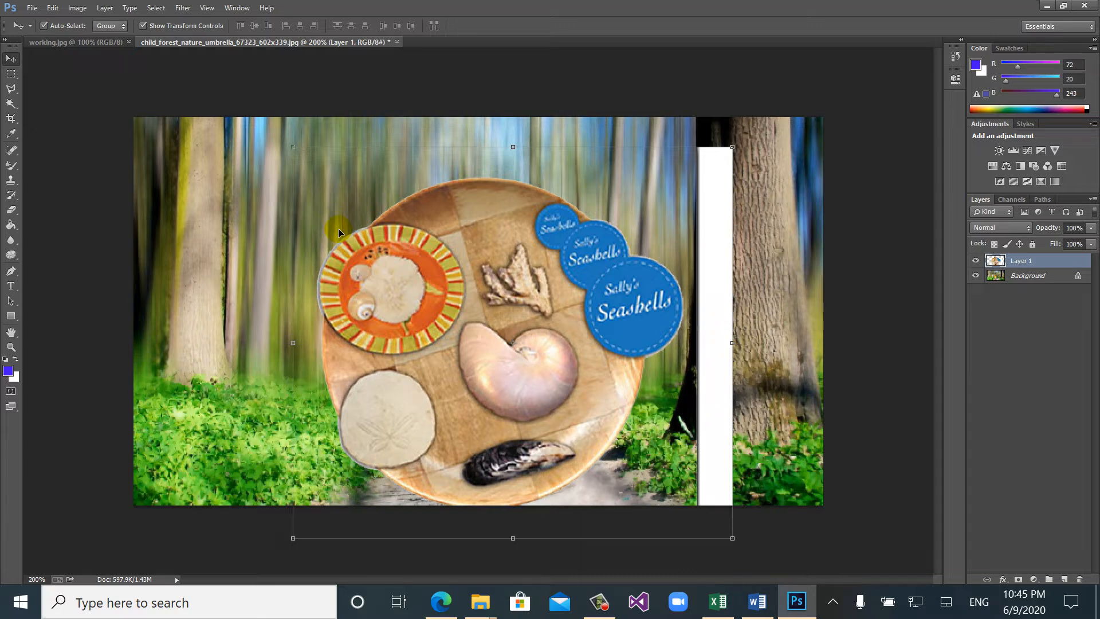
# - Switch to working.jpg, clear its selection and select the white background around the platter with the Magic Wand
pyautogui.click(78, 39)
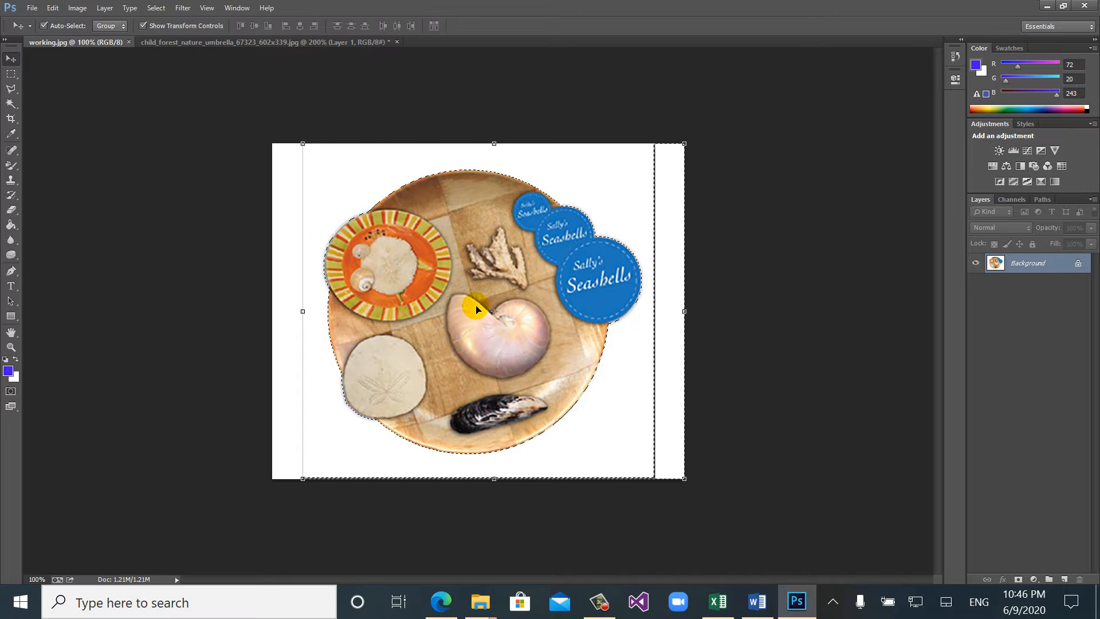
pyautogui.hotkey('ctrl', 'd')
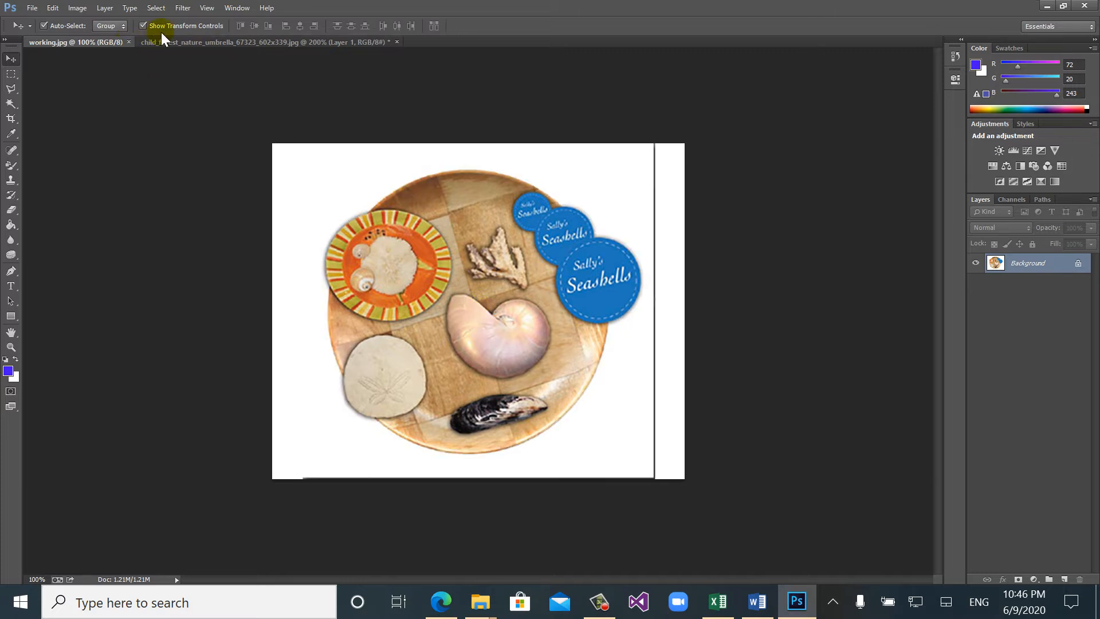
pyautogui.click(8, 103)
pyautogui.click(300, 184)
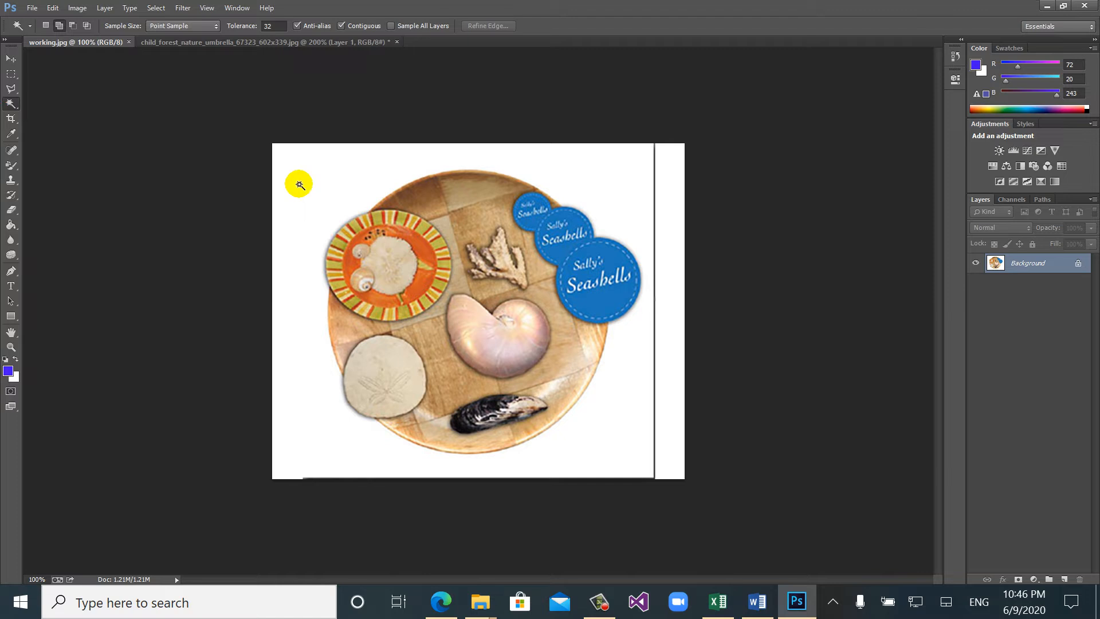
pyautogui.click(298, 183)
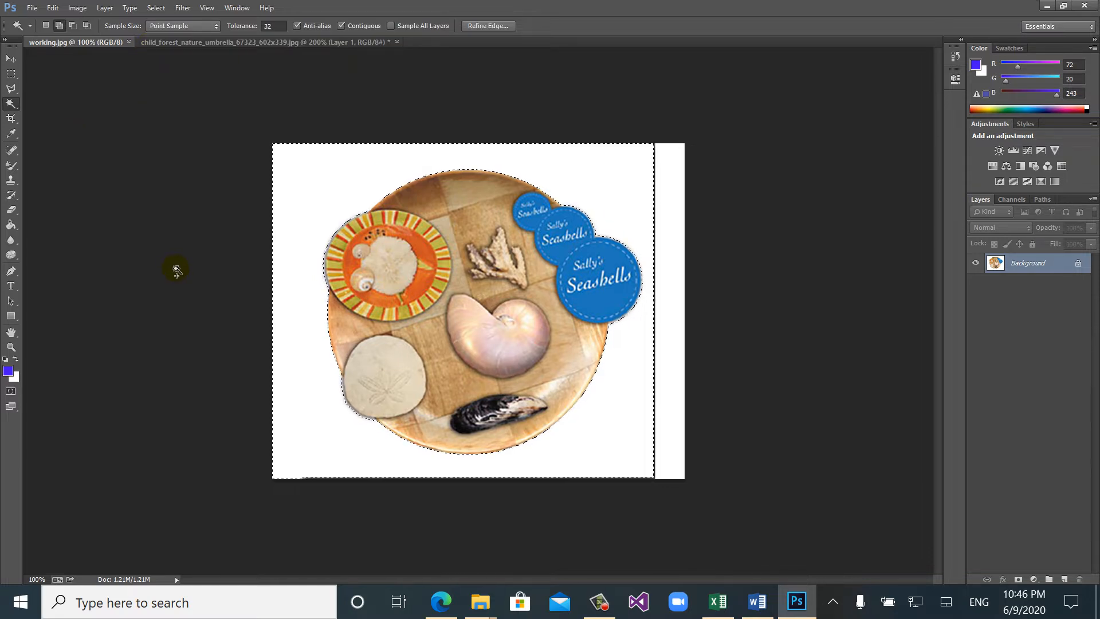
# - Trace a selection around the striped orange plate with the Polygonal Lasso, using a 3 px feather
pyautogui.click(10, 90)
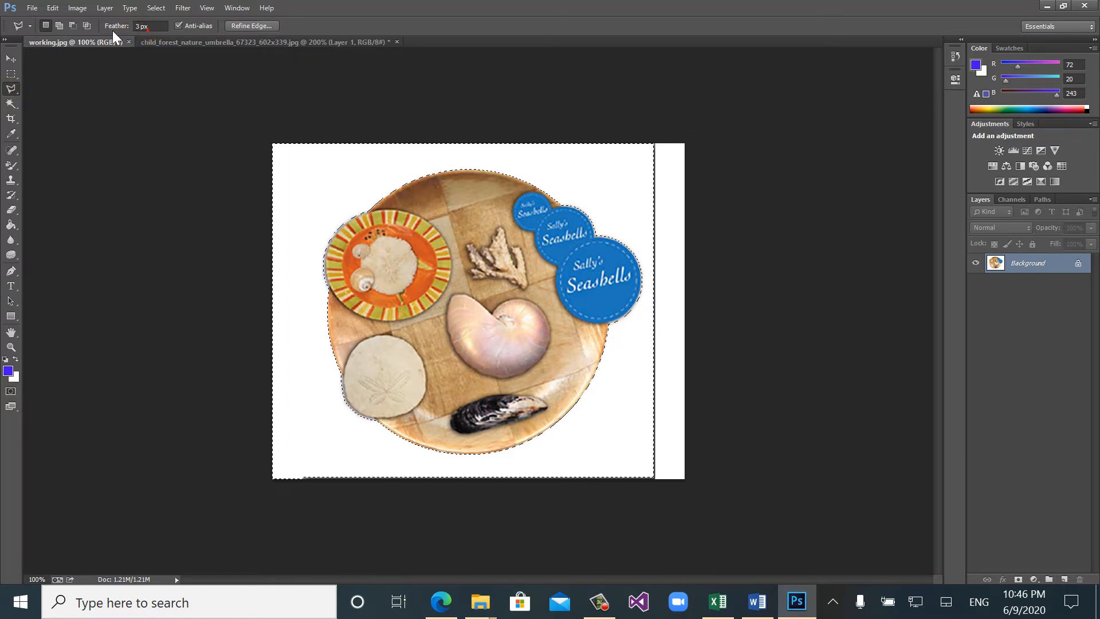
pyautogui.click(148, 26)
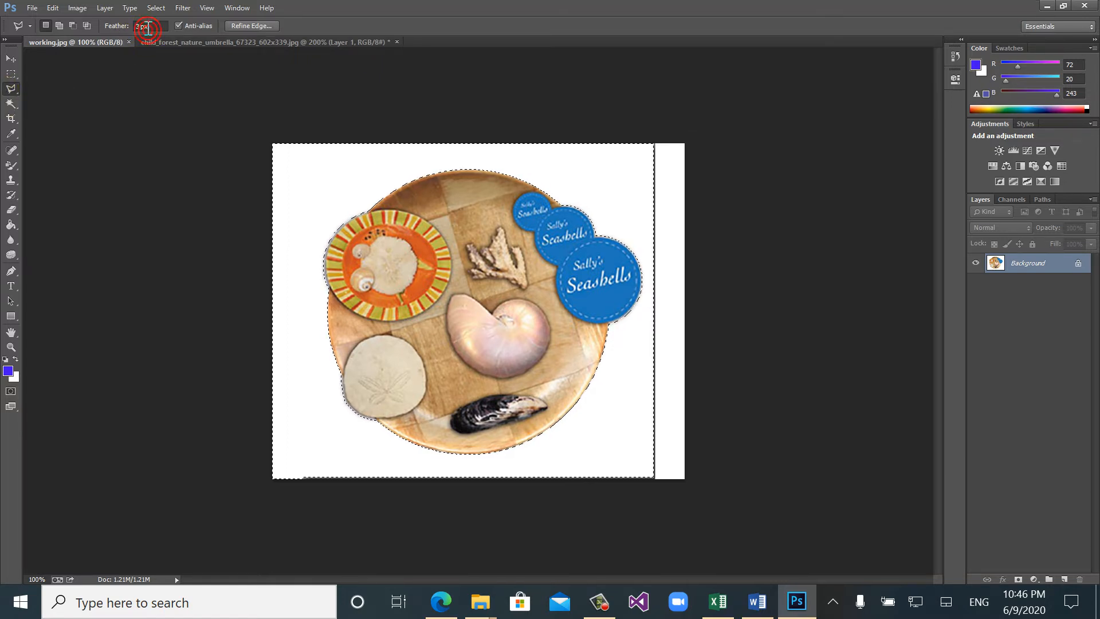
pyautogui.click(383, 126)
pyautogui.click(292, 229)
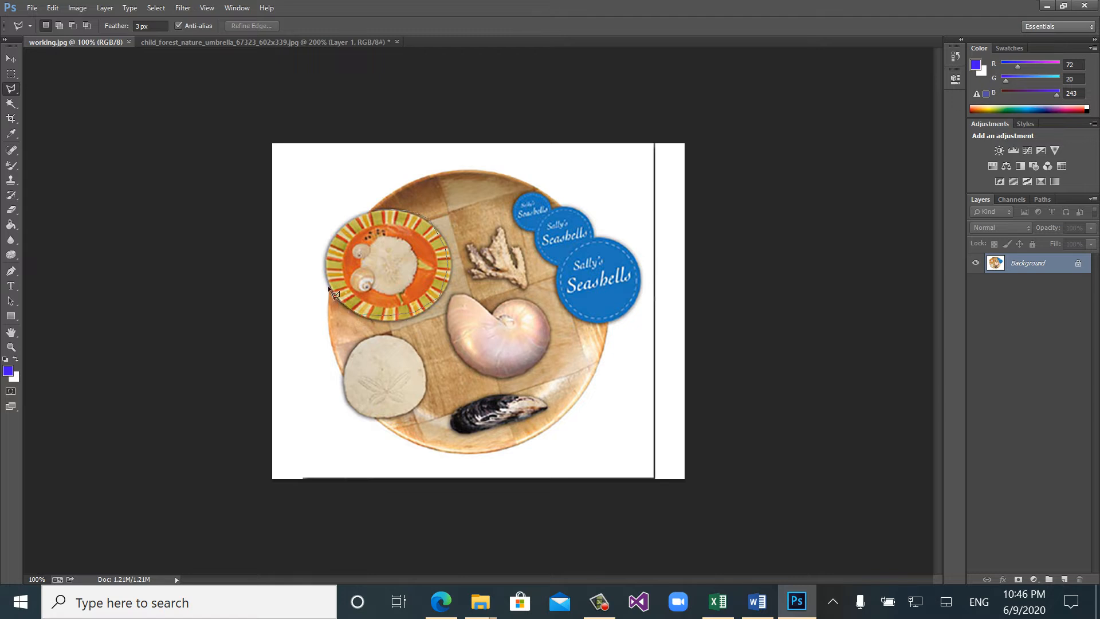
pyautogui.click(324, 252)
pyautogui.doubleClick(383, 207)
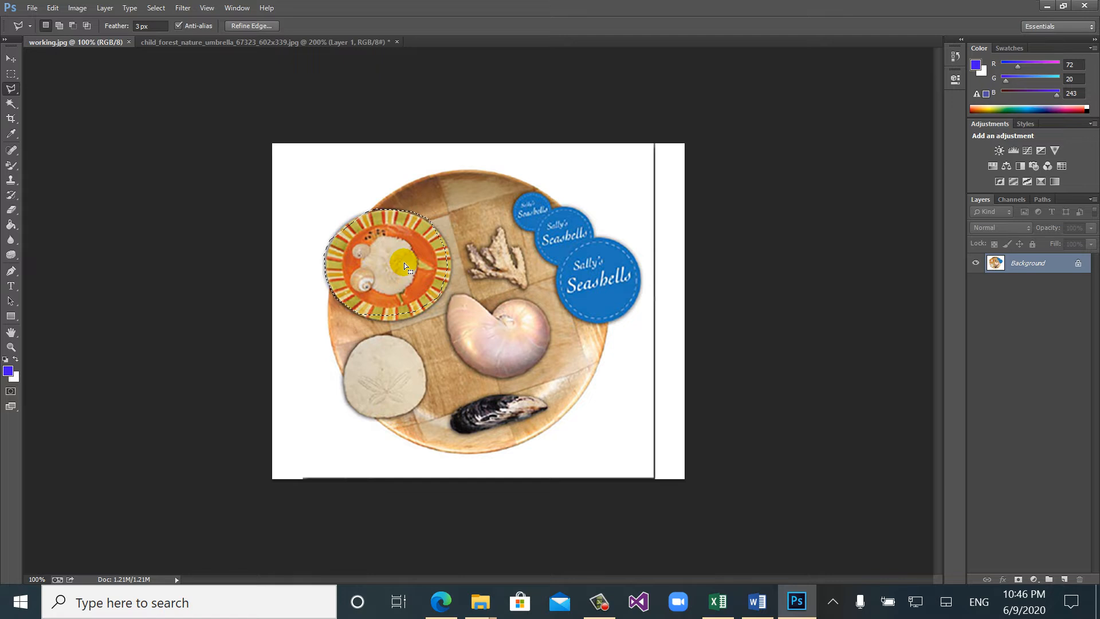
# - Paste the copied orange plate onto the forest photo as a new layer and move it over the left tree trunk
pyautogui.click(221, 44)
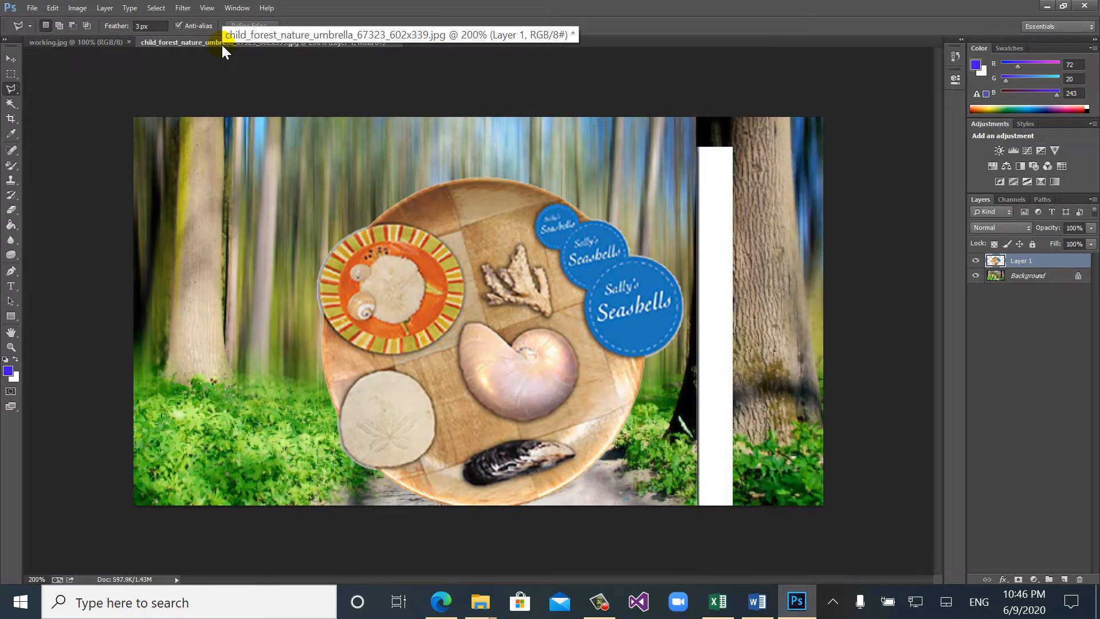
pyautogui.hotkey('ctrl', 'v')
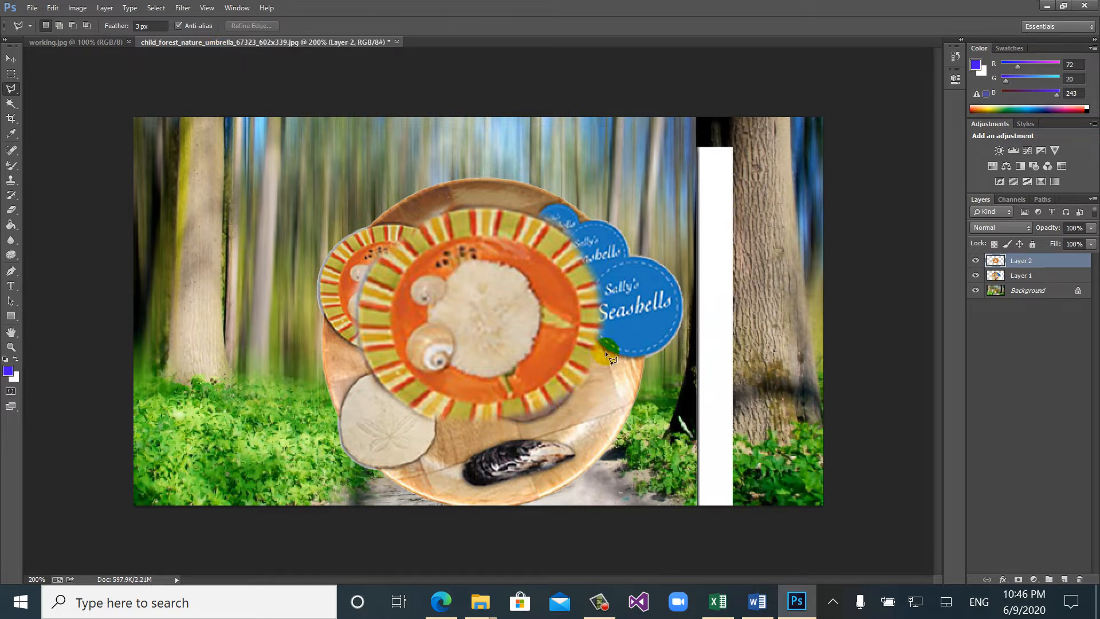
pyautogui.click(7, 60)
pyautogui.moveTo(494, 245); pyautogui.dragTo(250, 178)
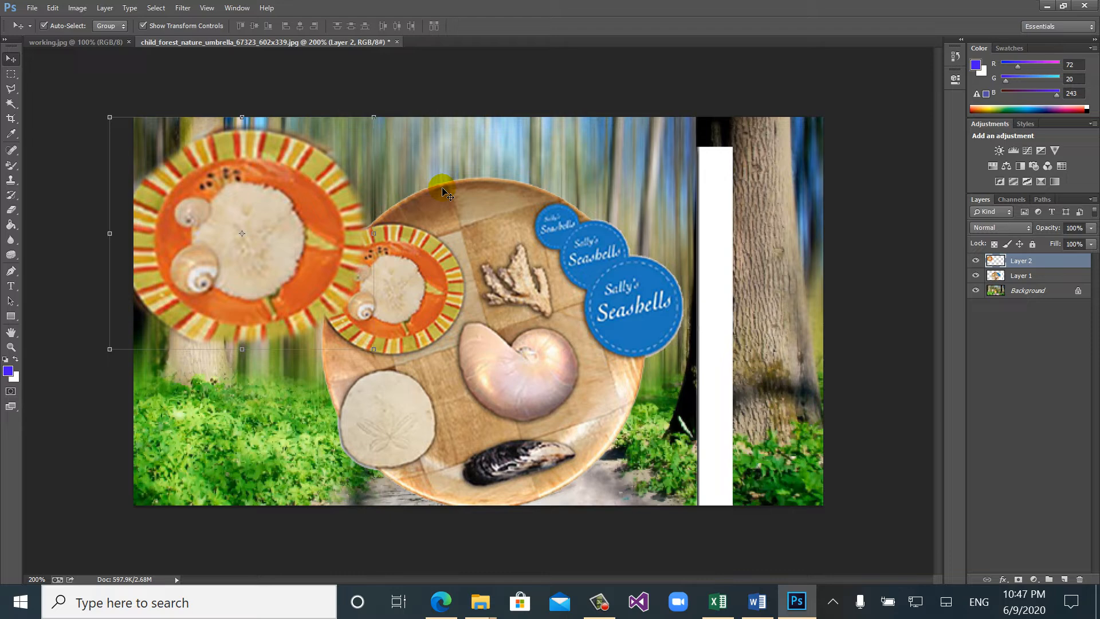
# - Delete the orange plate layer and the platter layer, leaving only the forest photo's background
pyautogui.press('Delete')
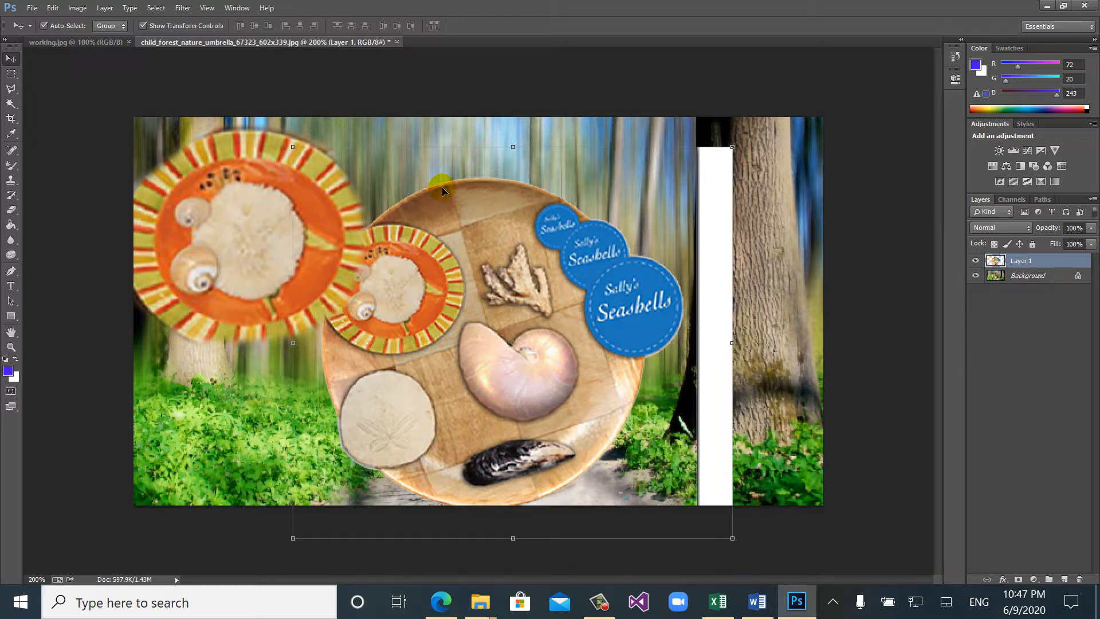
pyautogui.click(245, 188)
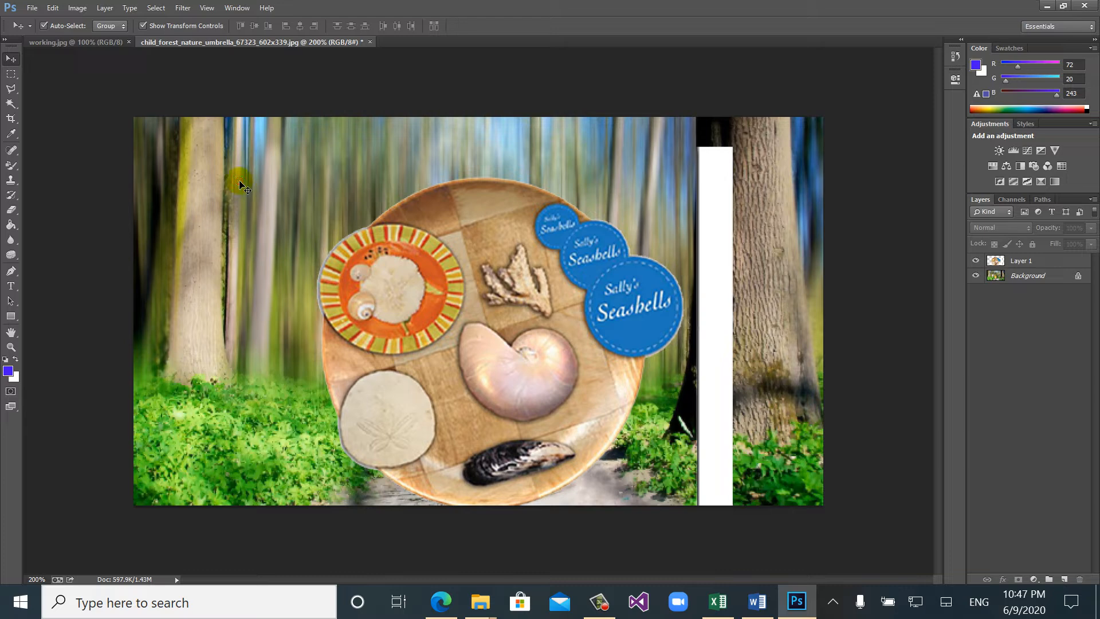
pyautogui.click(405, 257)
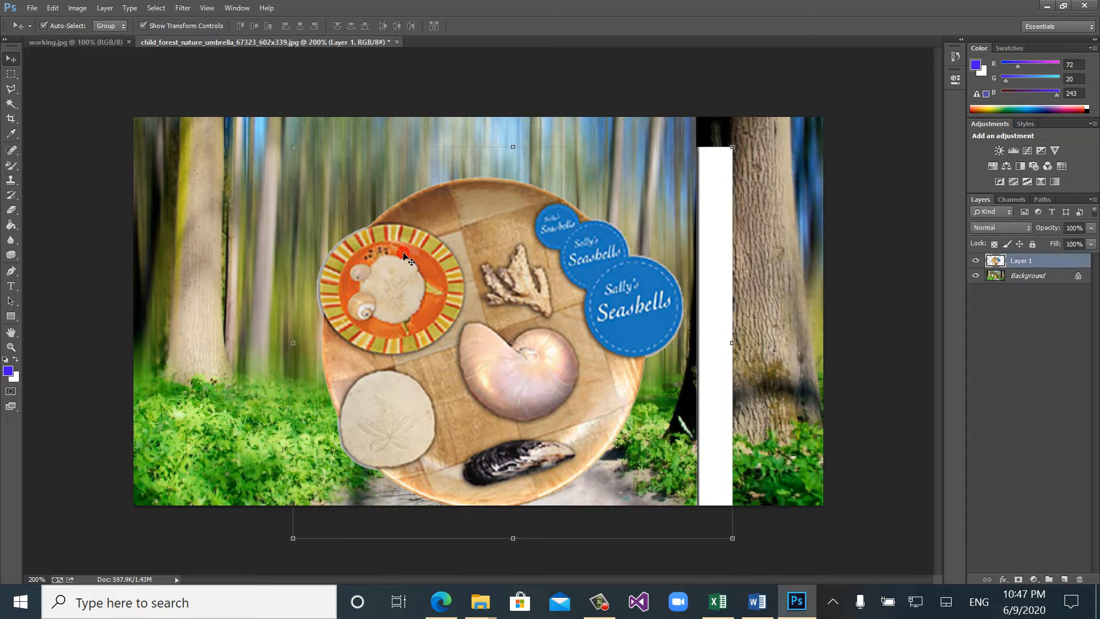
pyautogui.press('Delete')
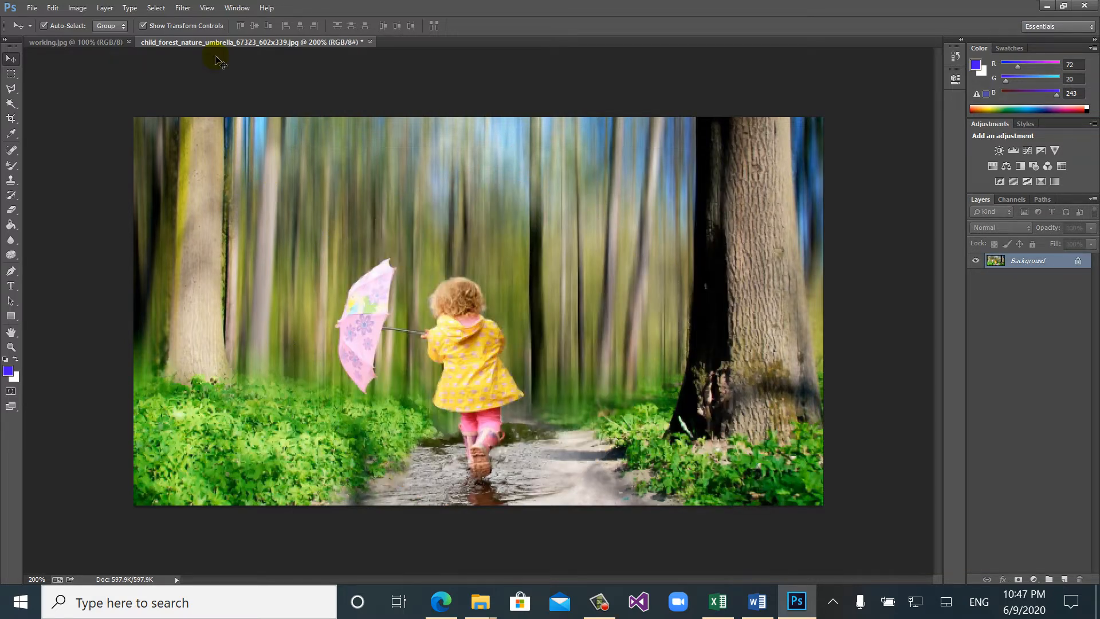
# - Draw several elliptical selections on the forest photo with the Elliptical Marquee, ending with one between the child and the large right trunk
pyautogui.click(13, 71)
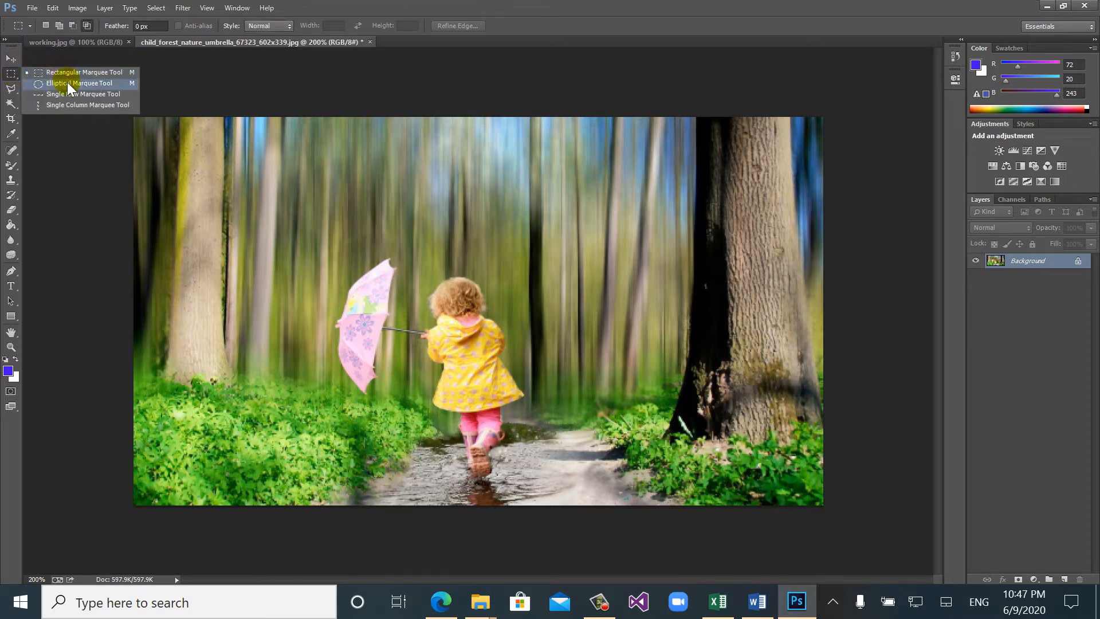
pyautogui.click(62, 83)
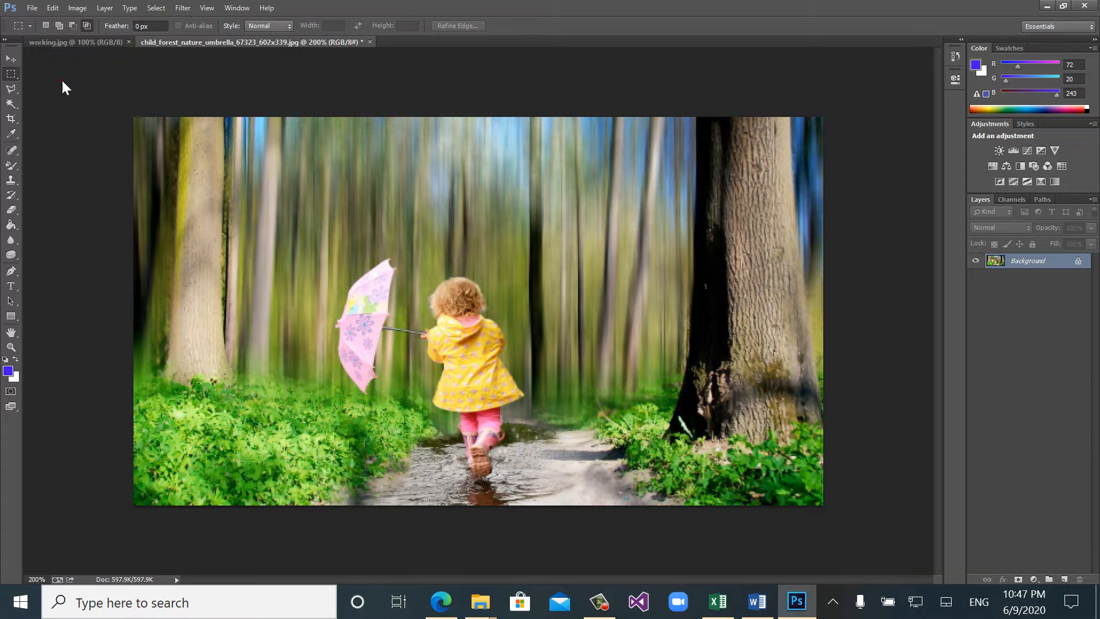
pyautogui.moveTo(279, 185); pyautogui.dragTo(341, 271)
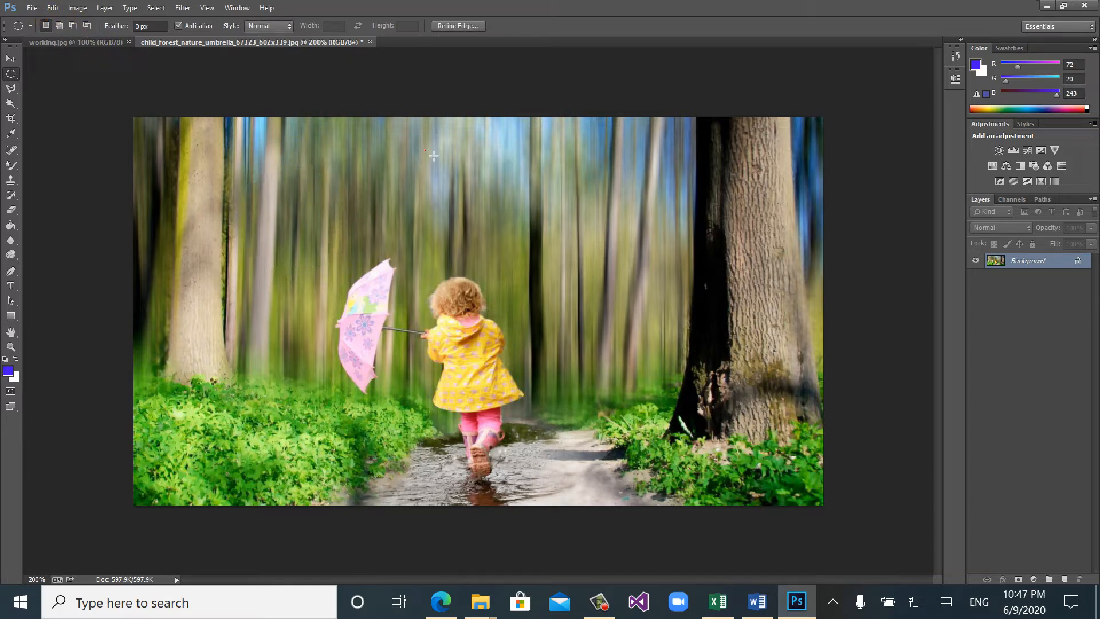
pyautogui.moveTo(424, 150); pyautogui.dragTo(515, 234)
pyautogui.moveTo(318, 249); pyautogui.dragTo(445, 375)
pyautogui.moveTo(241, 253); pyautogui.dragTo(476, 341)
pyautogui.click(434, 257)
pyautogui.moveTo(335, 202); pyautogui.dragTo(418, 290)
pyautogui.moveTo(597, 174); pyautogui.dragTo(677, 278)
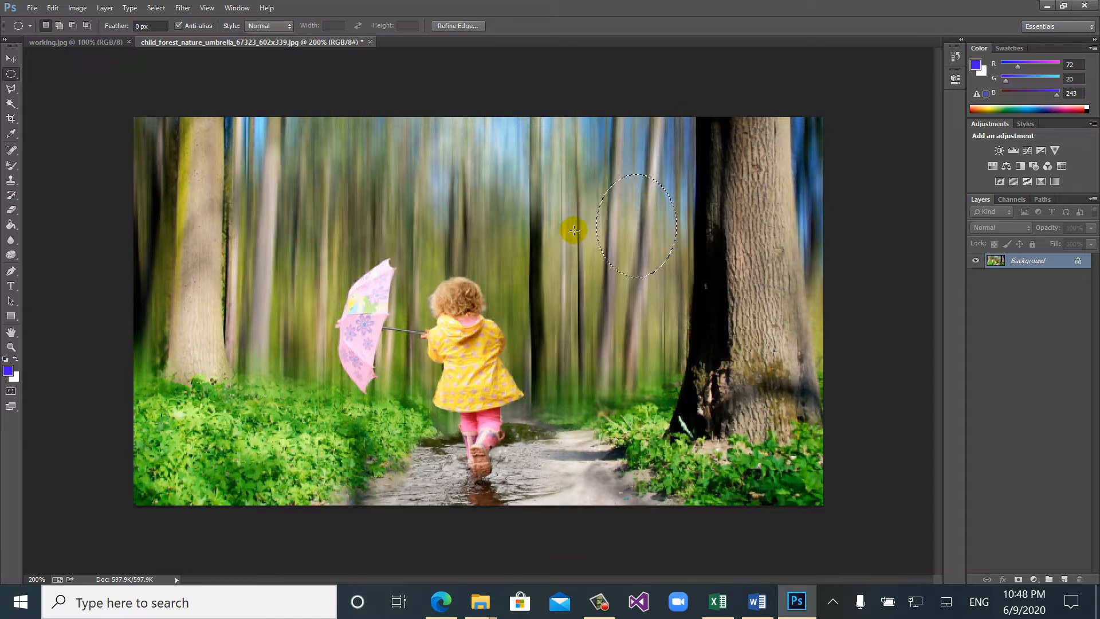
# - Nudge the elliptical selection outline in small increments to a position further left and slightly higher among the trees
pyautogui.press('Left')
pyautogui.press('Left')
pyautogui.press('Left')
pyautogui.press('Left')
pyautogui.press('Left')
pyautogui.press('Left')
pyautogui.press('Left')
pyautogui.press('Left')
pyautogui.press('Left')
pyautogui.press('Left')
pyautogui.press('Left')
pyautogui.press('Left')
pyautogui.press('Left')
pyautogui.press('Left')
pyautogui.press('Left')
pyautogui.press('Left')
pyautogui.press('Left')
pyautogui.press('Left')
pyautogui.press('Left')
pyautogui.press('Left')
pyautogui.press('Left')
pyautogui.press('Left')
pyautogui.press('Left')
pyautogui.press('Left')
pyautogui.press('Left')
pyautogui.press('Left')
pyautogui.press('Left')
pyautogui.press('Left')
pyautogui.press('Left')
pyautogui.press('Left')
pyautogui.press('Left')
pyautogui.press('Left')
pyautogui.press('Left')
pyautogui.press('Left')
pyautogui.press('Left')
pyautogui.press('Left')
pyautogui.press('Left')
pyautogui.press('Left')
pyautogui.press('Left')
pyautogui.press('Left')
pyautogui.press('Left')
pyautogui.press('Up')
pyautogui.press('Up')
pyautogui.press('Up')
pyautogui.press('Up')
pyautogui.press('Up')
pyautogui.press('Up')
pyautogui.press('Up')
pyautogui.press('Up')
pyautogui.press('Up')
pyautogui.press('Up')
pyautogui.press('Up')
pyautogui.press('Up')
pyautogui.press('Up')
pyautogui.press('Up')
pyautogui.press('Up')
pyautogui.press('Up')
pyautogui.press('Up')
pyautogui.press('Up')
pyautogui.press('Up')
pyautogui.press('Up')
pyautogui.press('Up')
pyautogui.press('Up')
pyautogui.press('Up')
pyautogui.press('Up')
pyautogui.press('Up')
pyautogui.press('Up')
pyautogui.press('Up')
pyautogui.press('Up')
pyautogui.press('Up')
pyautogui.press('Up')
pyautogui.press('Up')
pyautogui.press('Up')
pyautogui.press('Down')
pyautogui.press('Down')
pyautogui.press('Down')
pyautogui.press('Down')
pyautogui.press('Down')
pyautogui.press('Down')
pyautogui.press('Down')
pyautogui.press('Down')
pyautogui.press('Down')
pyautogui.press('Down')
pyautogui.press('Down')
pyautogui.press('Down')
pyautogui.press('Down')
pyautogui.press('Down')
pyautogui.press('Down')
pyautogui.press('Down')
pyautogui.press('Down')
pyautogui.press('Down')
pyautogui.press('Down')
pyautogui.press('Down')
pyautogui.press('Down')
pyautogui.press('Down')
pyautogui.press('Down')
pyautogui.press('Down')
pyautogui.press('Down')
pyautogui.press('Right')
pyautogui.press('Right')
pyautogui.press('Right')
pyautogui.press('Right')
# - Use Transform Selection to move the ellipse onto the green plants at X 111 px, Y 259 px
pyautogui.click(154, 8)
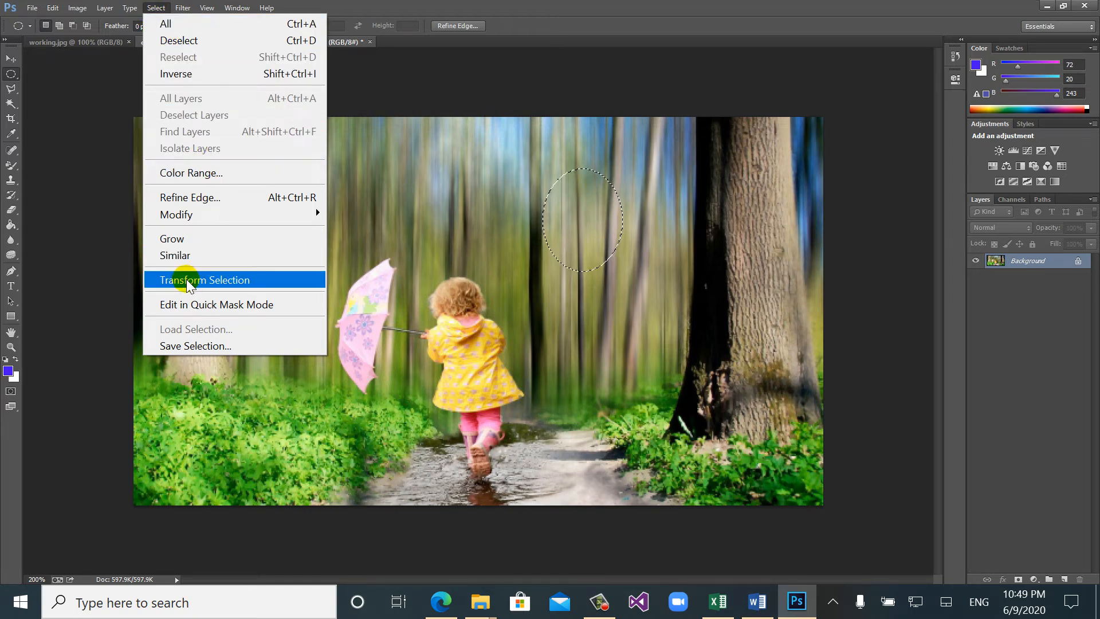
pyautogui.click(239, 280)
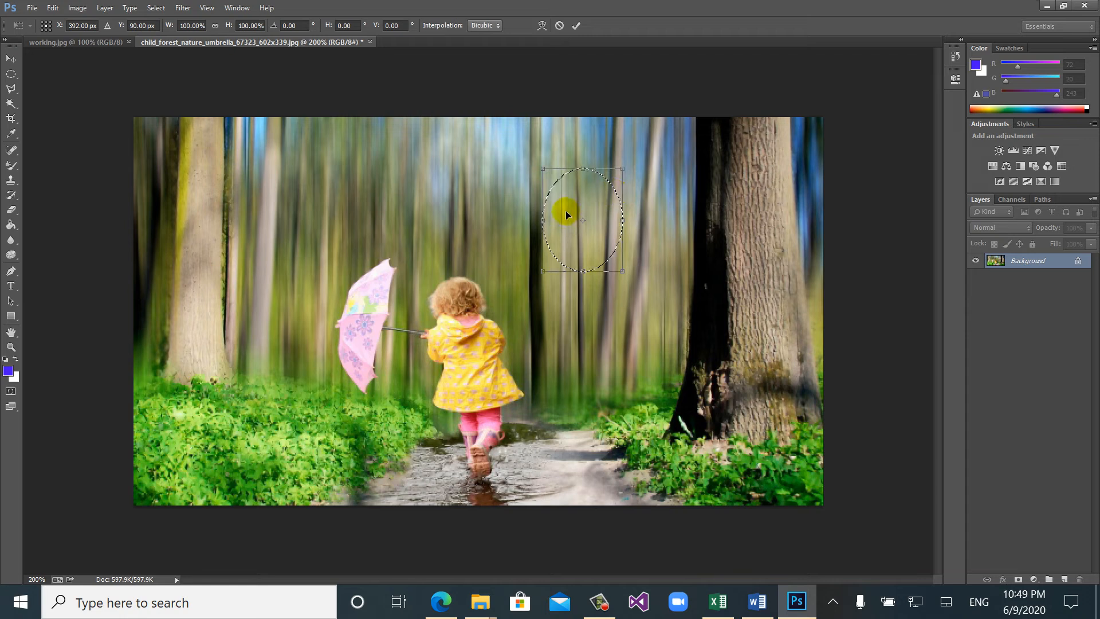
pyautogui.moveTo(566, 211); pyautogui.dragTo(212, 423)
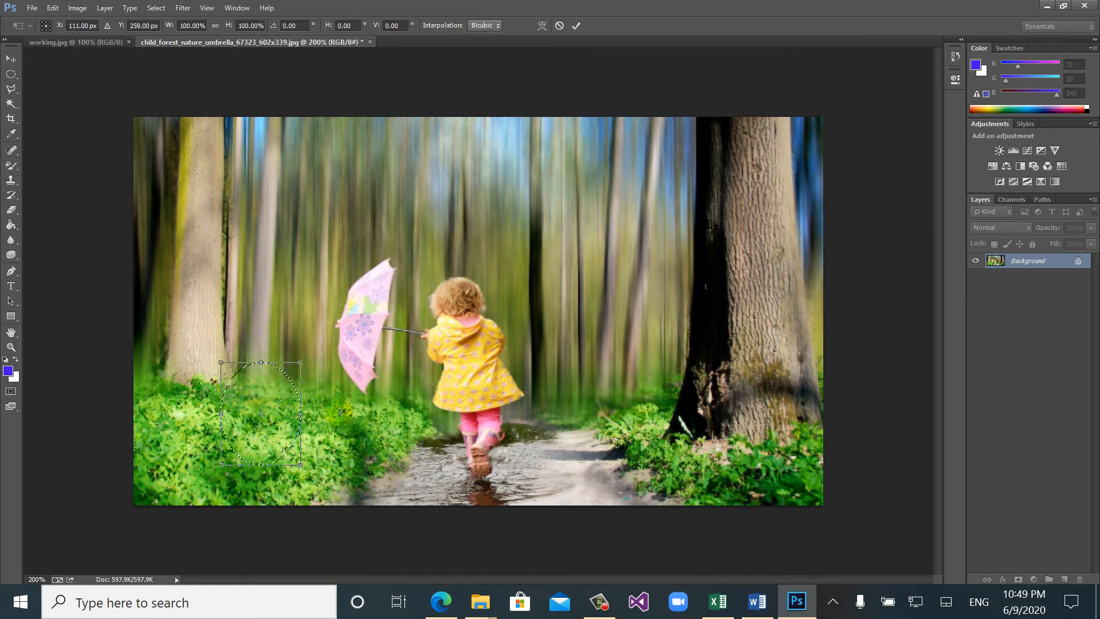
pyautogui.press('Return')
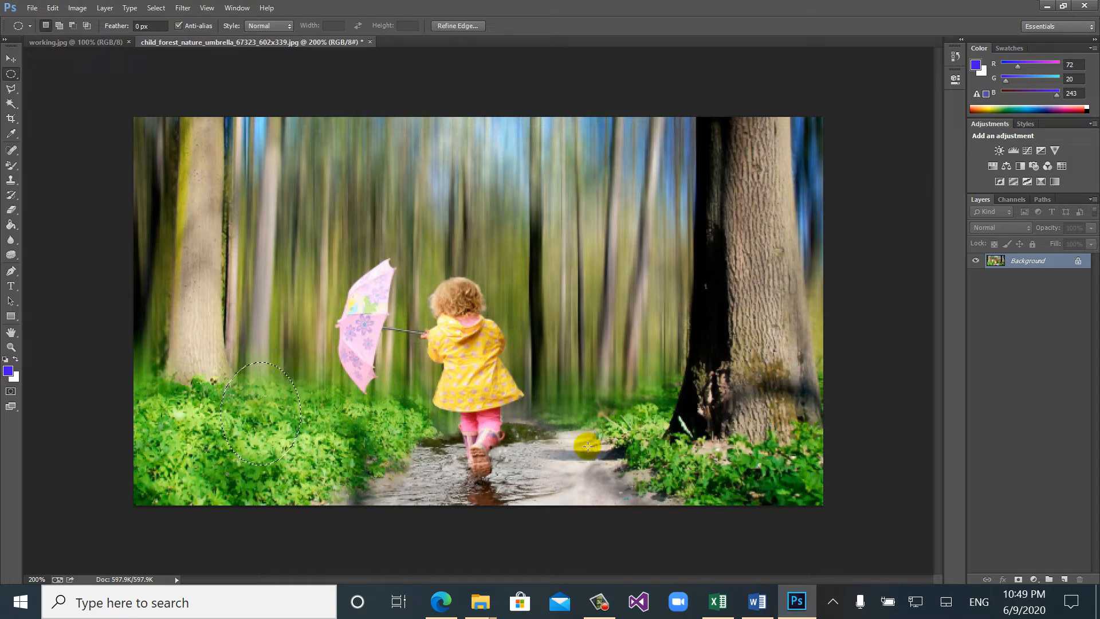
# - Switch to the Word worksheet, go to the Freehand selections paragraph and remove the extra space before "sets"
pyautogui.click(758, 601)
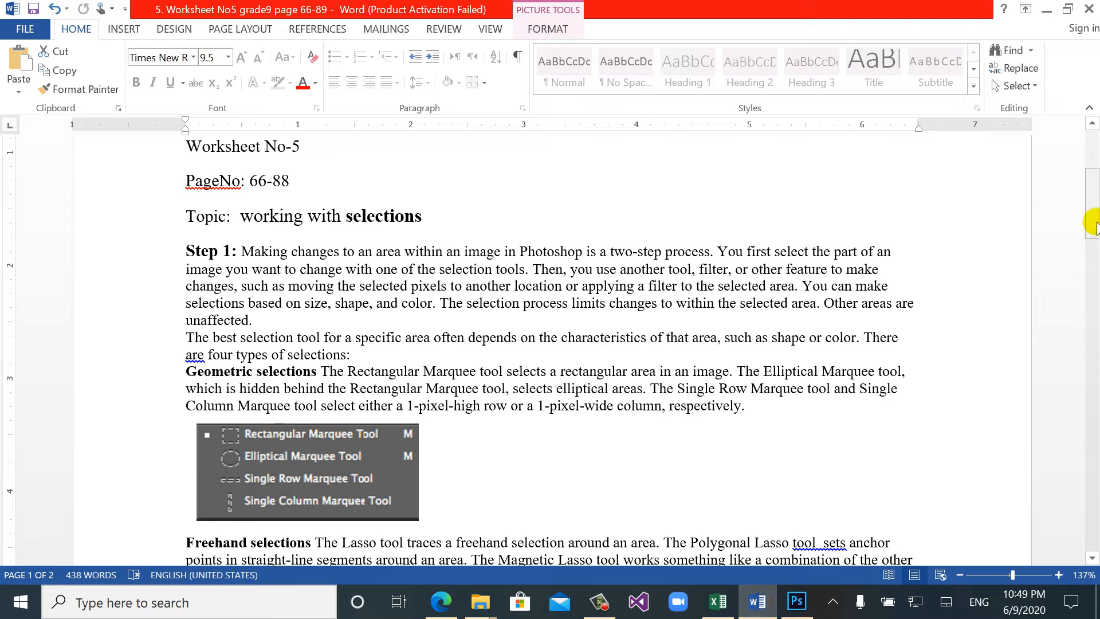
pyautogui.moveTo(1095, 215); pyautogui.dragTo(1094, 271)
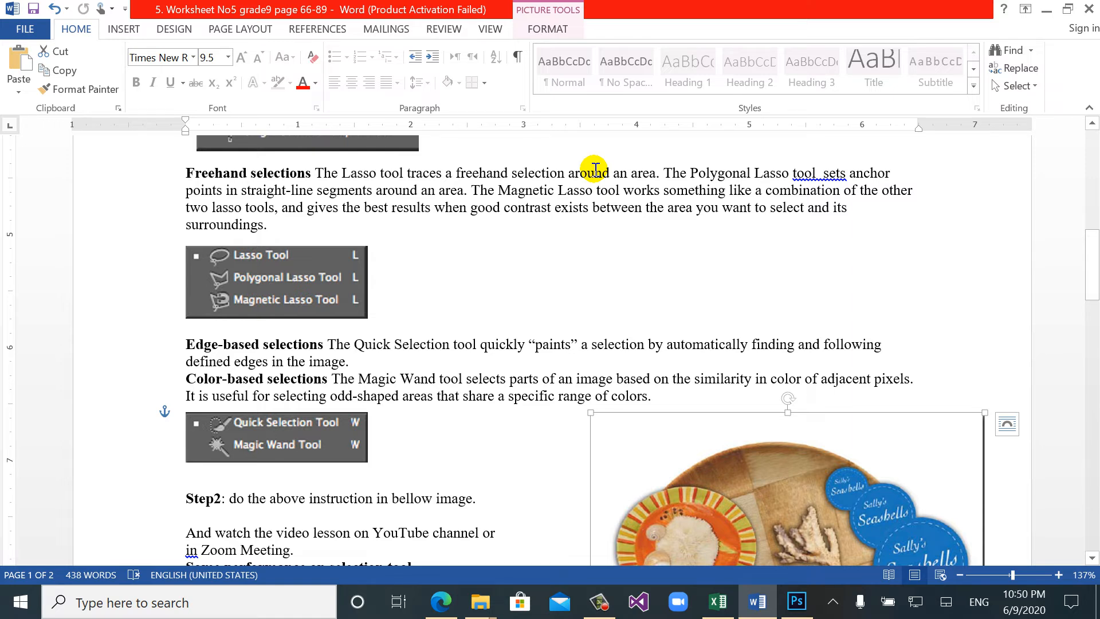
pyautogui.click(826, 173)
pyautogui.click(825, 174)
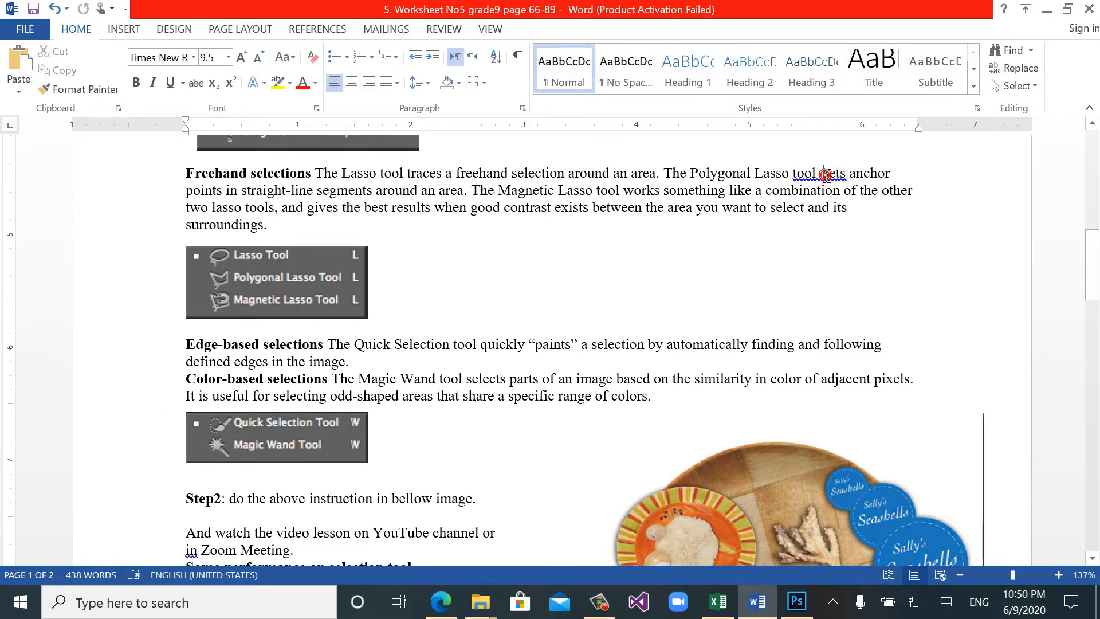
pyautogui.press('BackSpace')
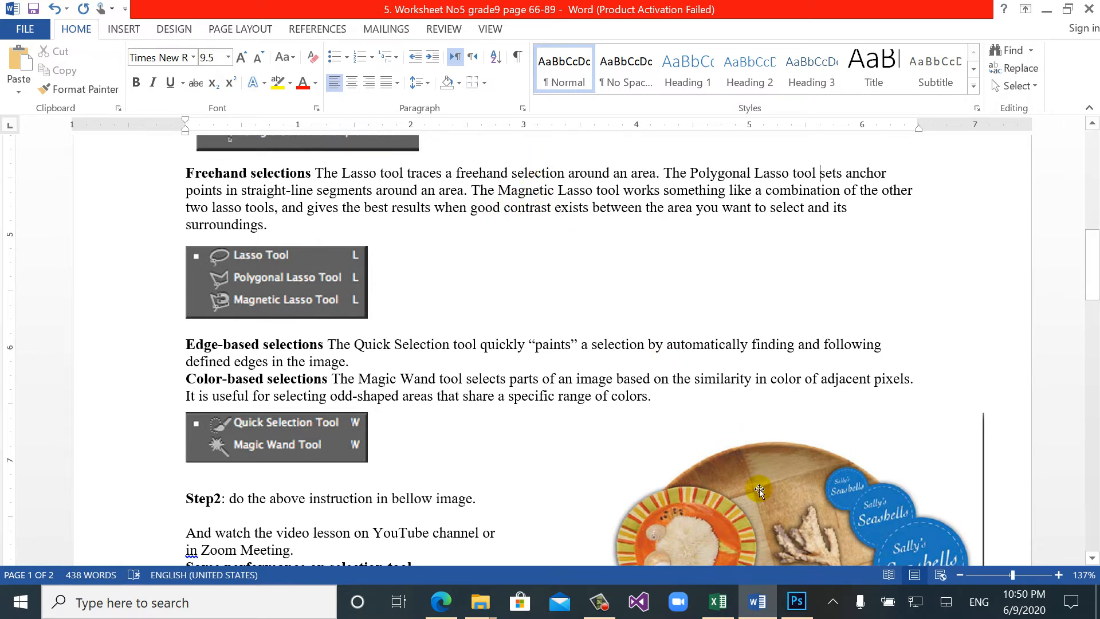
# - Switch back to Photoshop and draw an irregular freehand selection above and to the right of the child with the Lasso tool
pyautogui.click(796, 601)
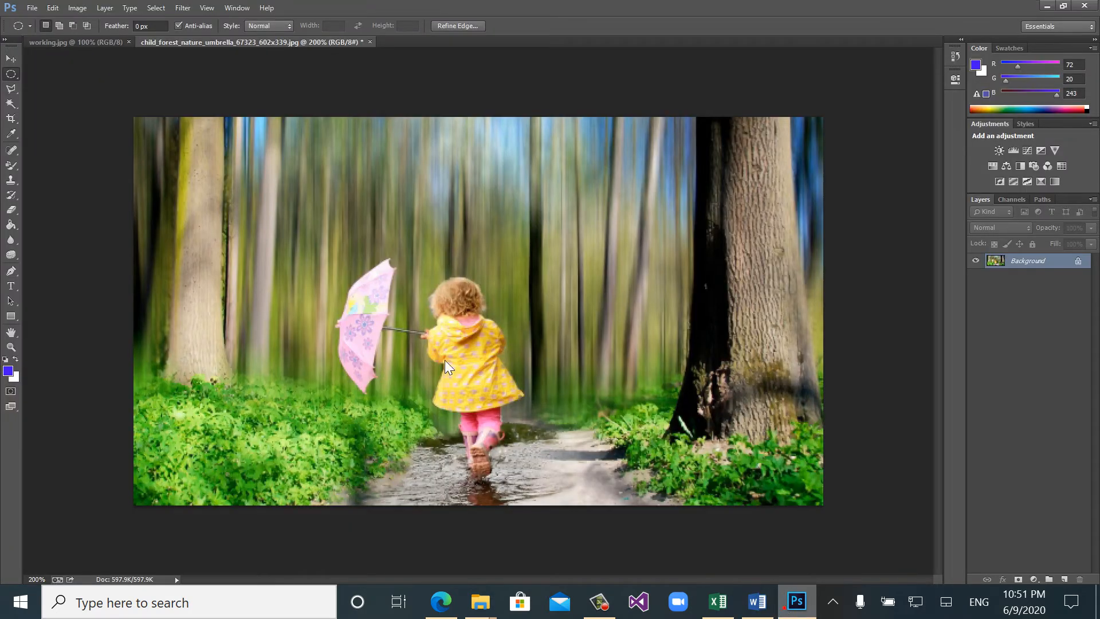
pyautogui.click(13, 86)
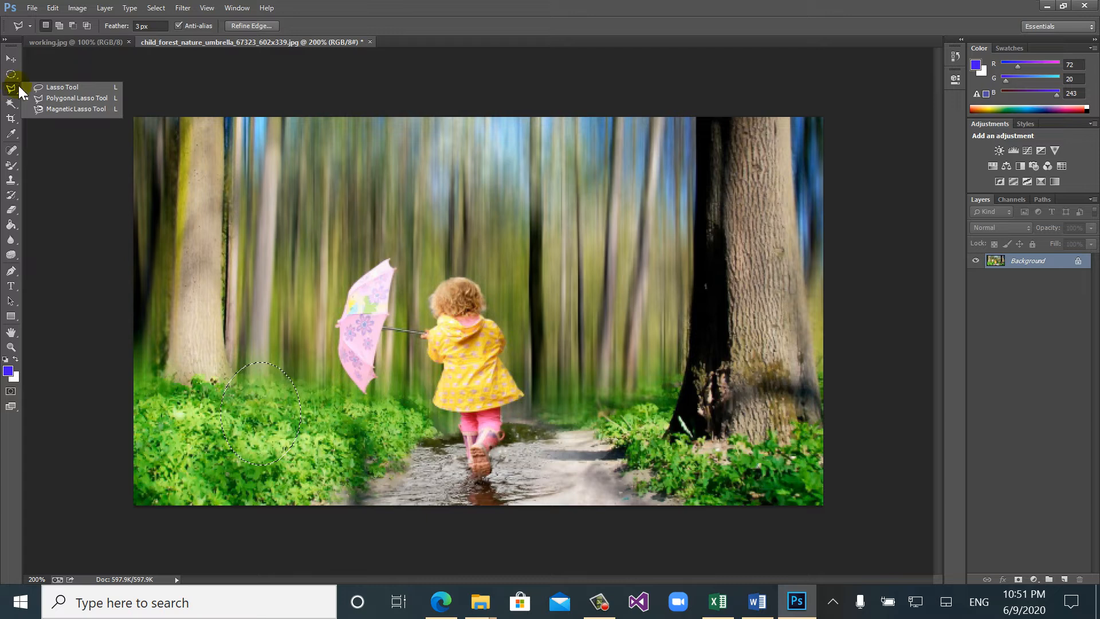
pyautogui.click(50, 88)
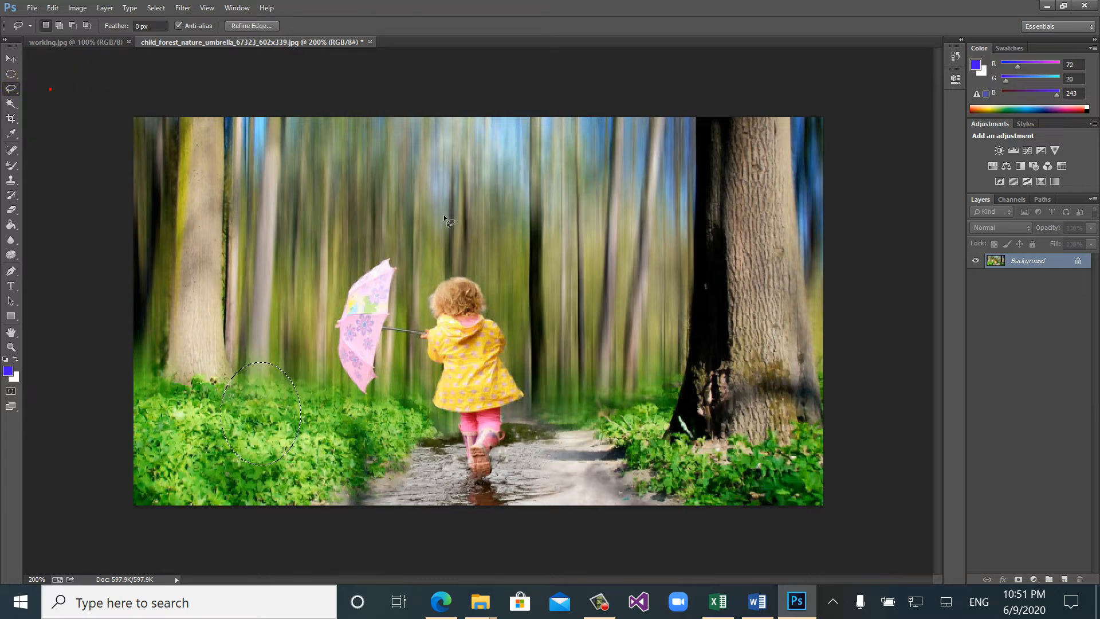
pyautogui.click(479, 189)
pyautogui.moveTo(450, 205); pyautogui.dragTo(377, 238)
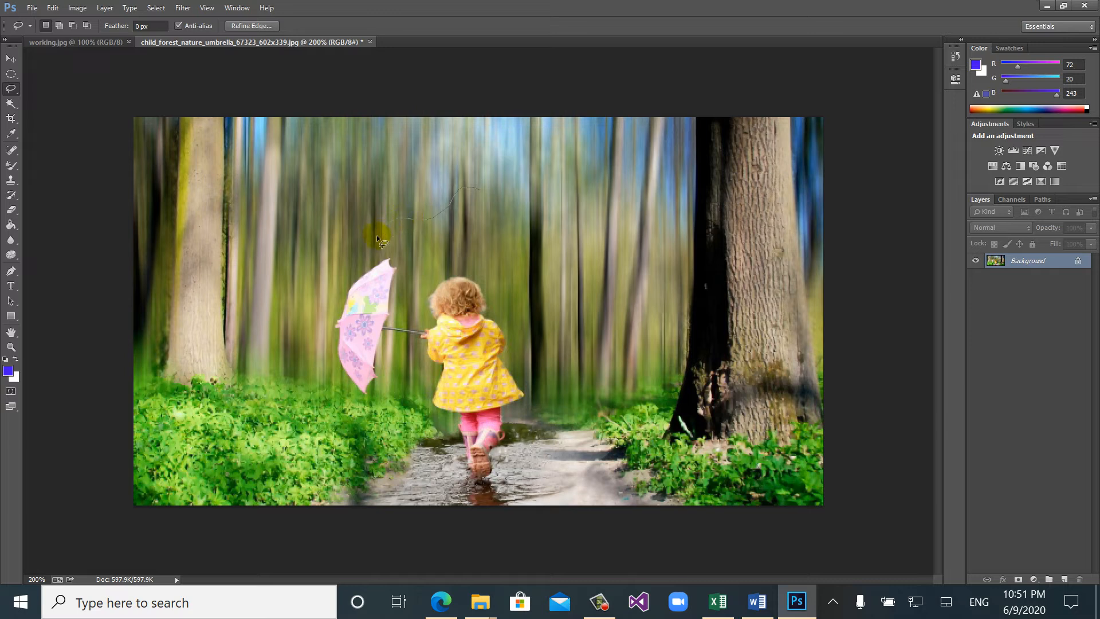
pyautogui.moveTo(480, 270)
pyautogui.mouseDown()
pyautogui.moveTo(511, 354)
pyautogui.moveTo(558, 355)
pyautogui.mouseUp()
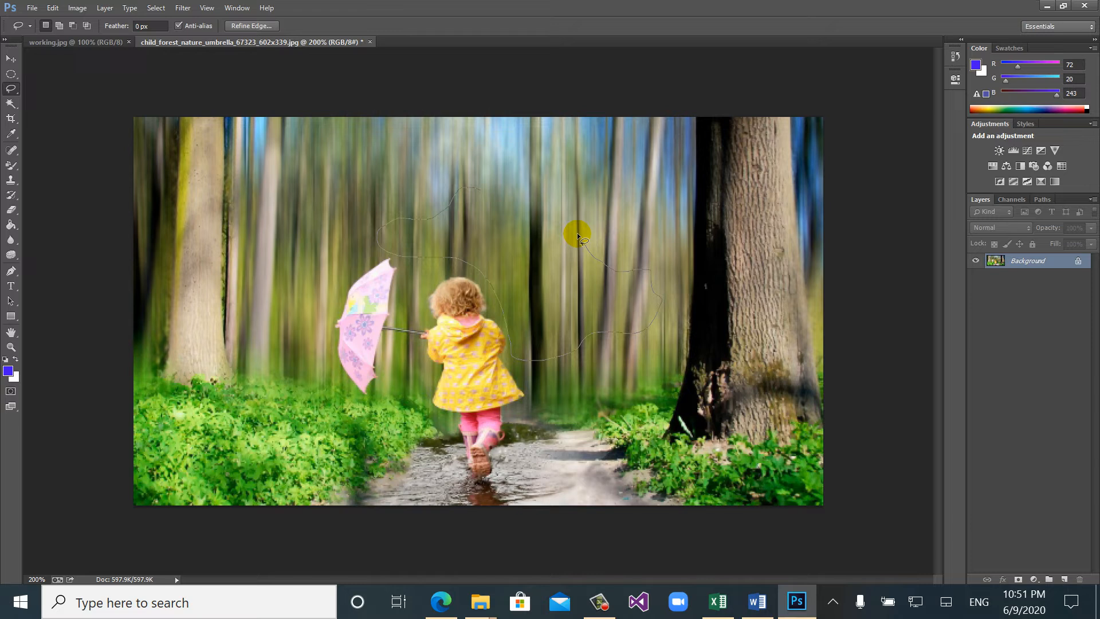
pyautogui.moveTo(577, 233)
pyautogui.mouseDown()
pyautogui.moveTo(435, 184)
pyautogui.moveTo(452, 187)
pyautogui.mouseUp()
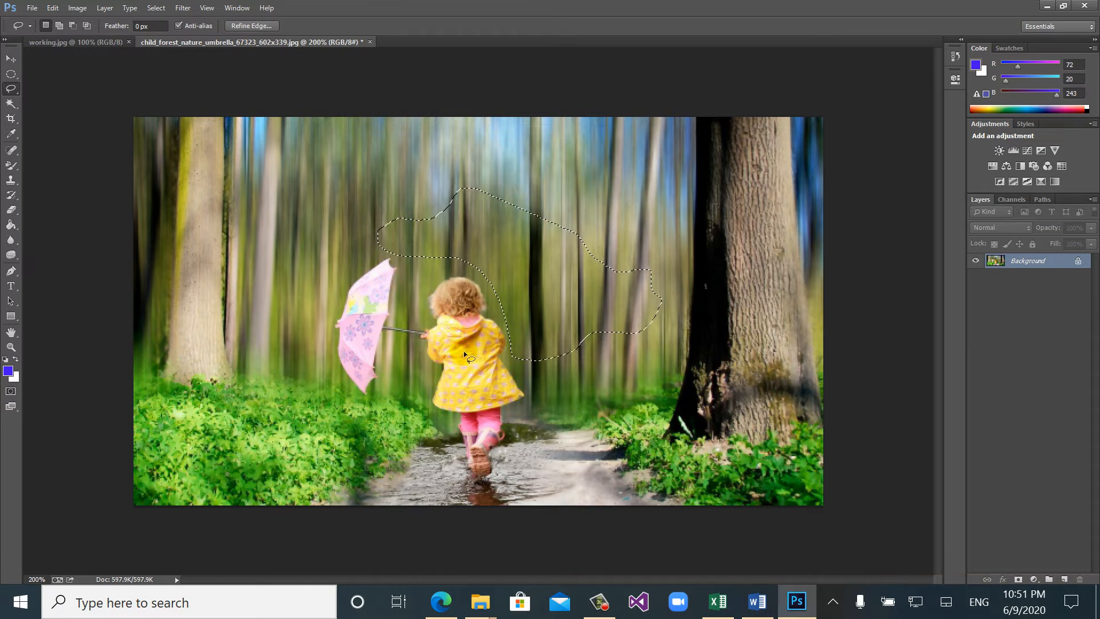
# - Draw further freehand Lasso selections on the forest photo, ending with a rounded, notched shape among the trees above the child
pyautogui.click(219, 325)
pyautogui.moveTo(324, 361)
pyautogui.mouseDown()
pyautogui.moveTo(282, 398)
pyautogui.moveTo(211, 410)
pyautogui.moveTo(179, 336)
pyautogui.moveTo(221, 312)
pyautogui.mouseUp()
pyautogui.moveTo(386, 193)
pyautogui.mouseDown()
pyautogui.moveTo(301, 234)
pyautogui.moveTo(389, 192)
pyautogui.mouseUp()
pyautogui.moveTo(573, 171)
pyautogui.mouseDown()
pyautogui.moveTo(498, 254)
pyautogui.moveTo(464, 196)
pyautogui.moveTo(539, 168)
pyautogui.moveTo(546, 203)
pyautogui.mouseUp()
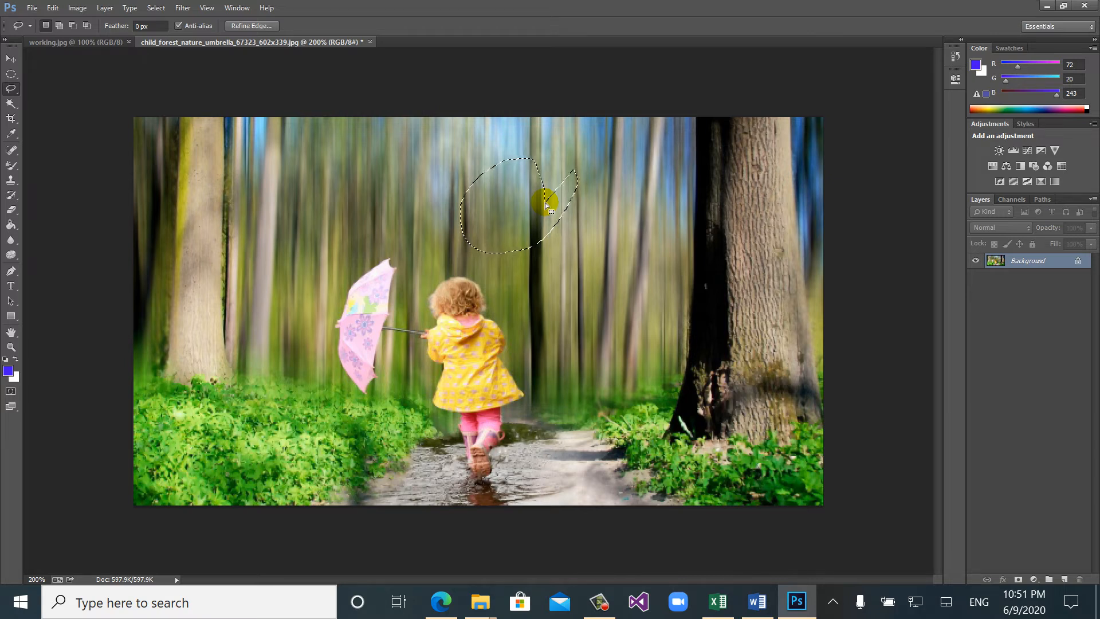
# - Clear the current selection and outline the child's pink umbrella canopy with the Polygonal Lasso tool
pyautogui.click(11, 92)
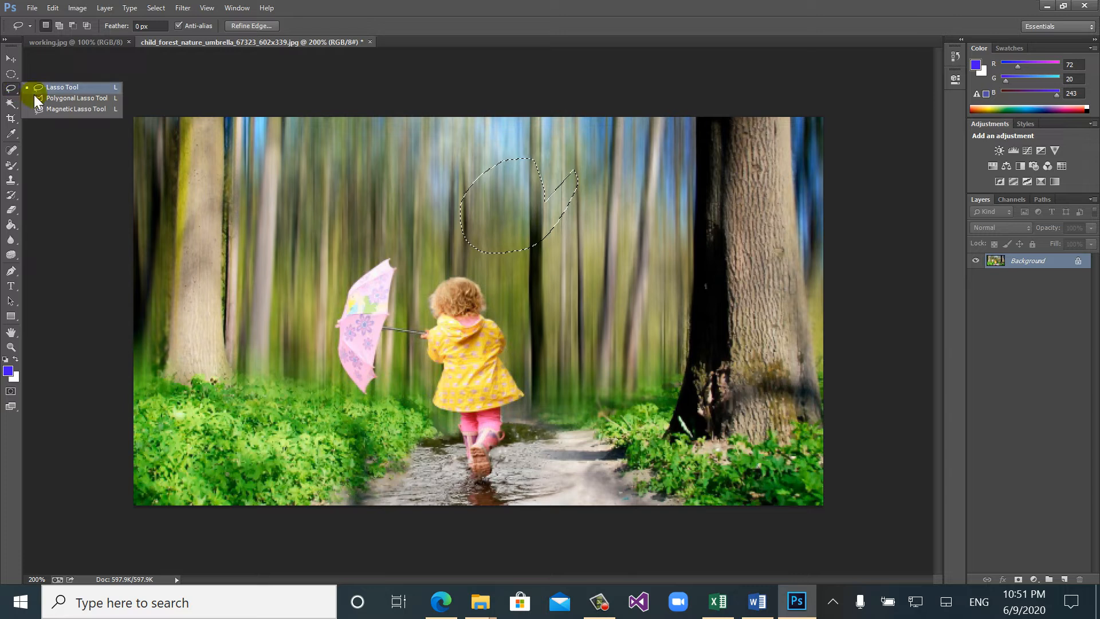
pyautogui.click(51, 98)
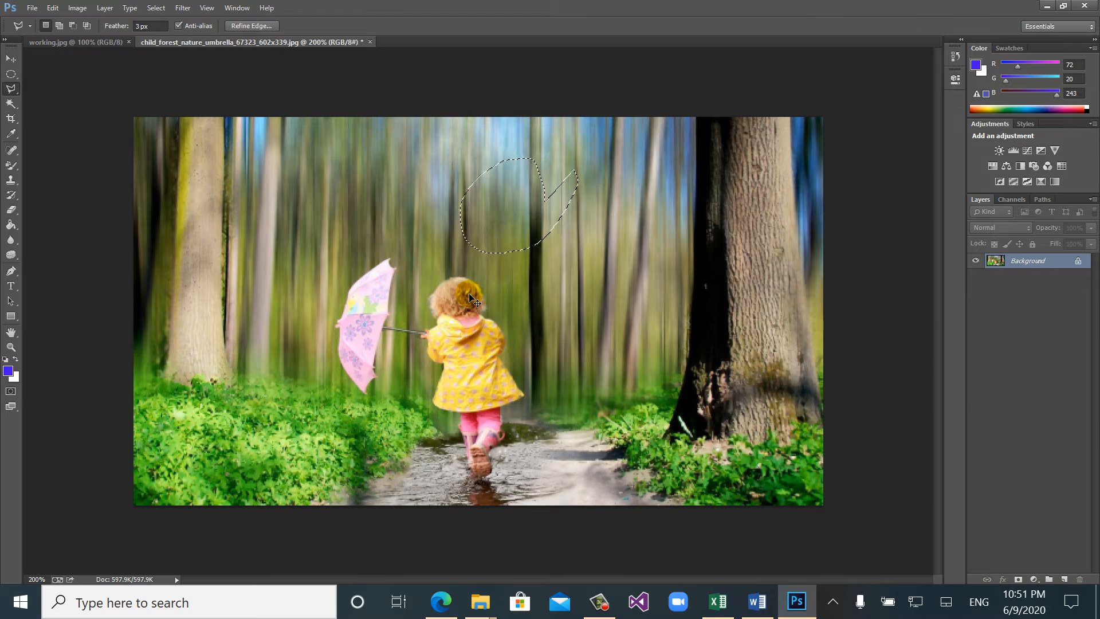
pyautogui.hotkey('ctrl', 'd')
pyautogui.scroll(1, 469, 294)
pyautogui.scroll(1, 469, 297)
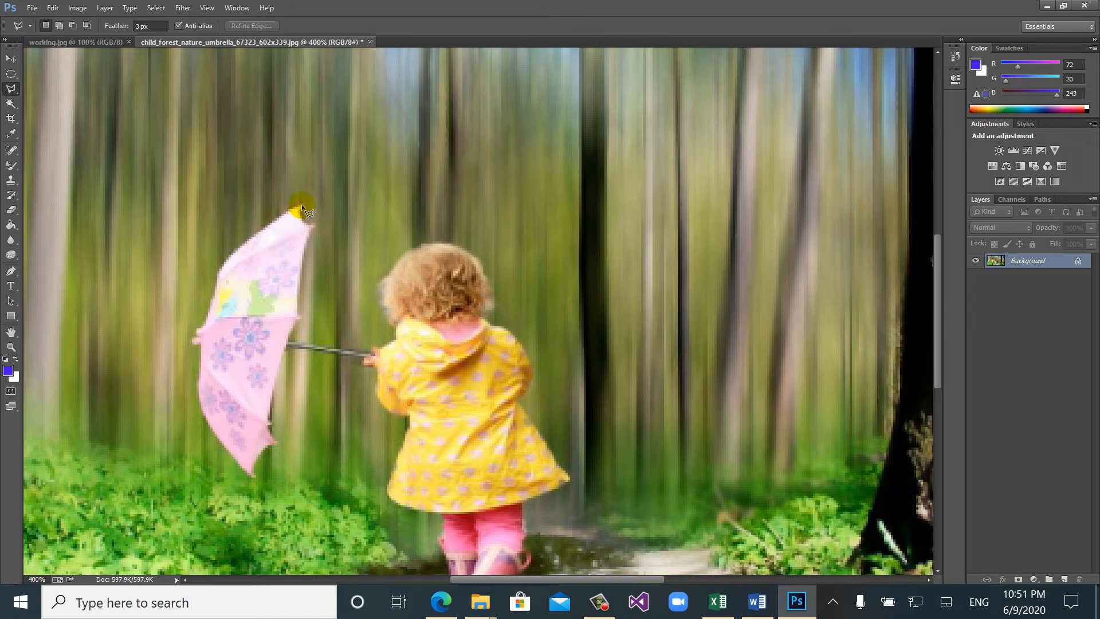
pyautogui.click(268, 223)
pyautogui.click(217, 269)
pyautogui.click(268, 428)
pyautogui.click(310, 234)
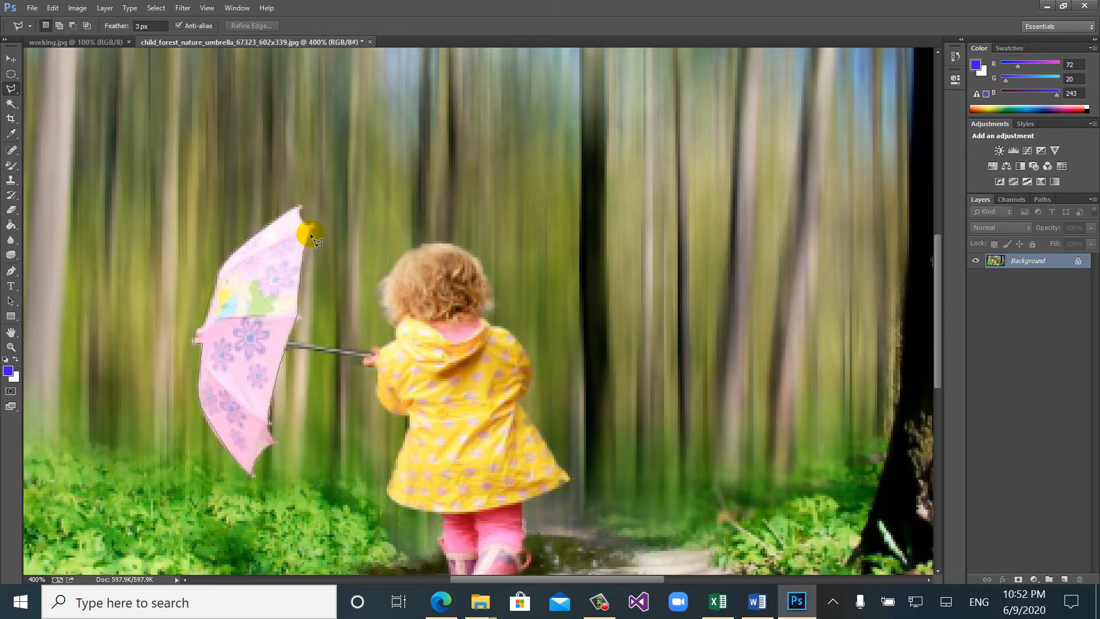
pyautogui.click(300, 202)
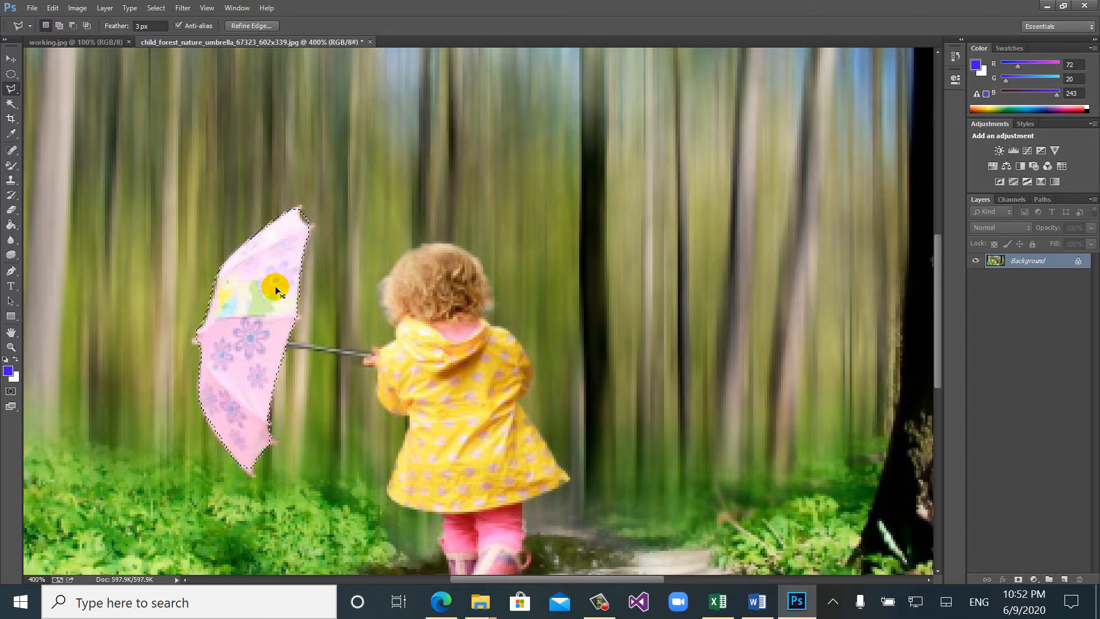
# - On a new layer, paint the whole umbrella selection with the blue foreground color using the Brush tool, and deselect it
pyautogui.hotkey('ctrl', 'shift', 'n')
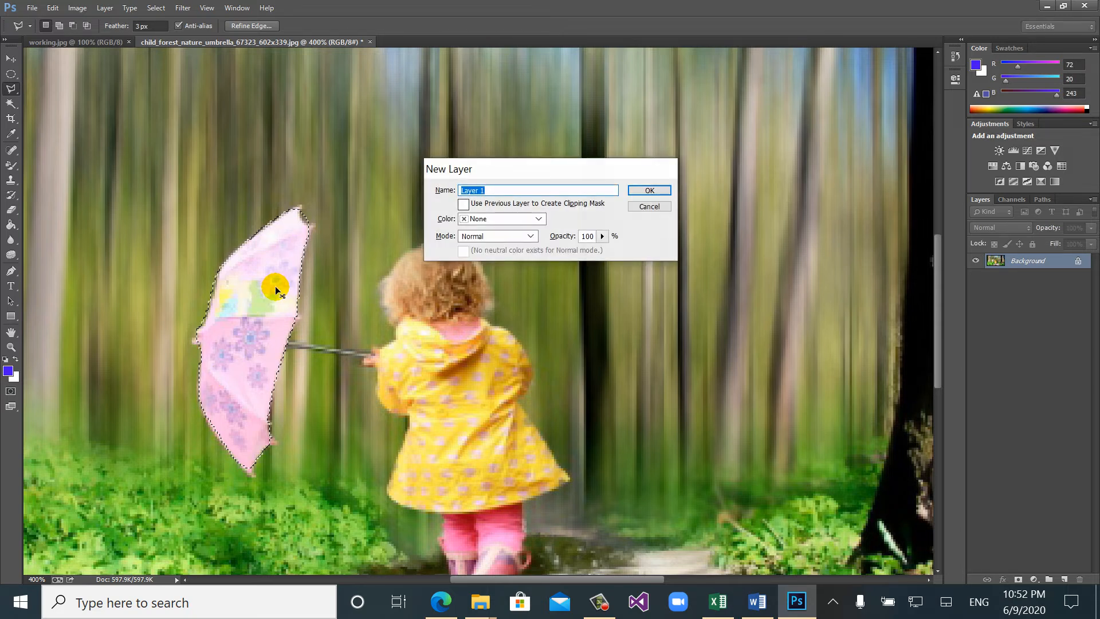
pyautogui.press('Return')
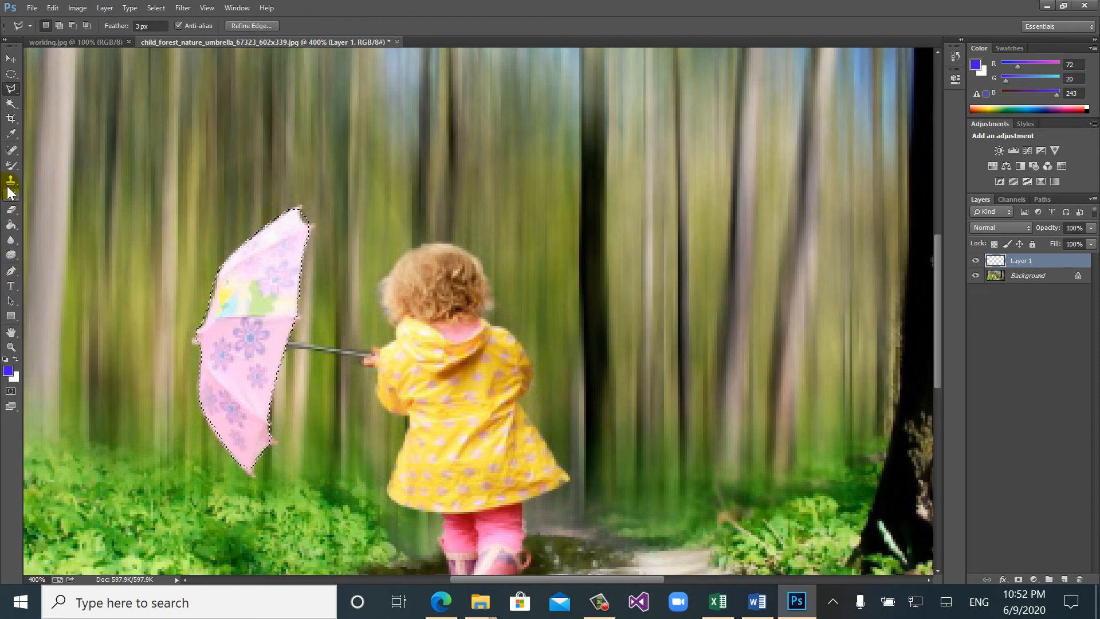
pyautogui.click(10, 167)
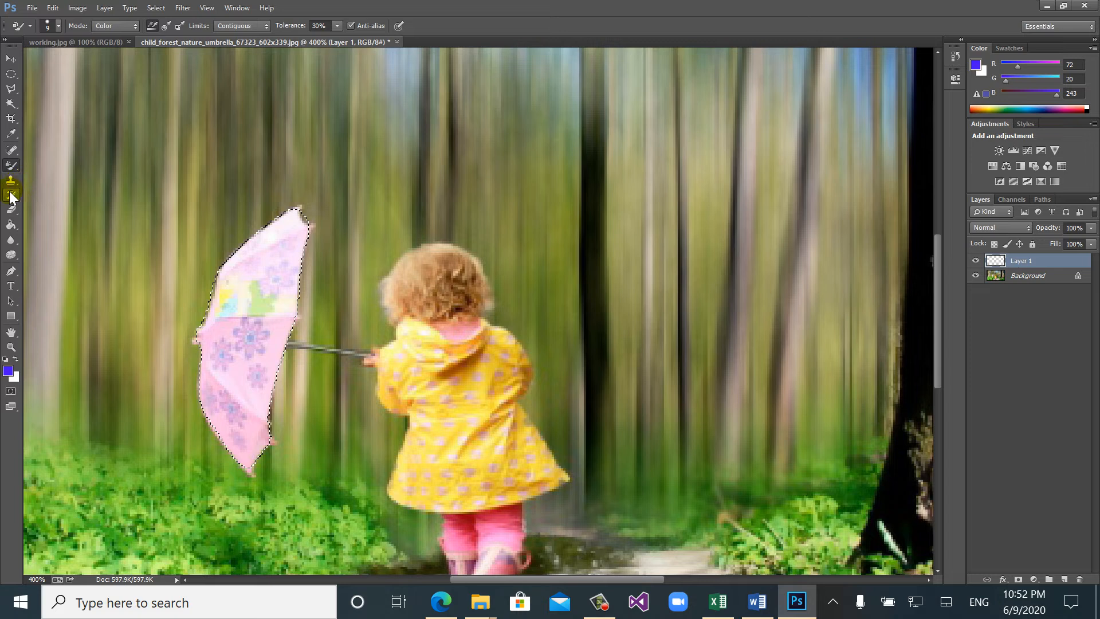
pyautogui.rightClick(15, 164)
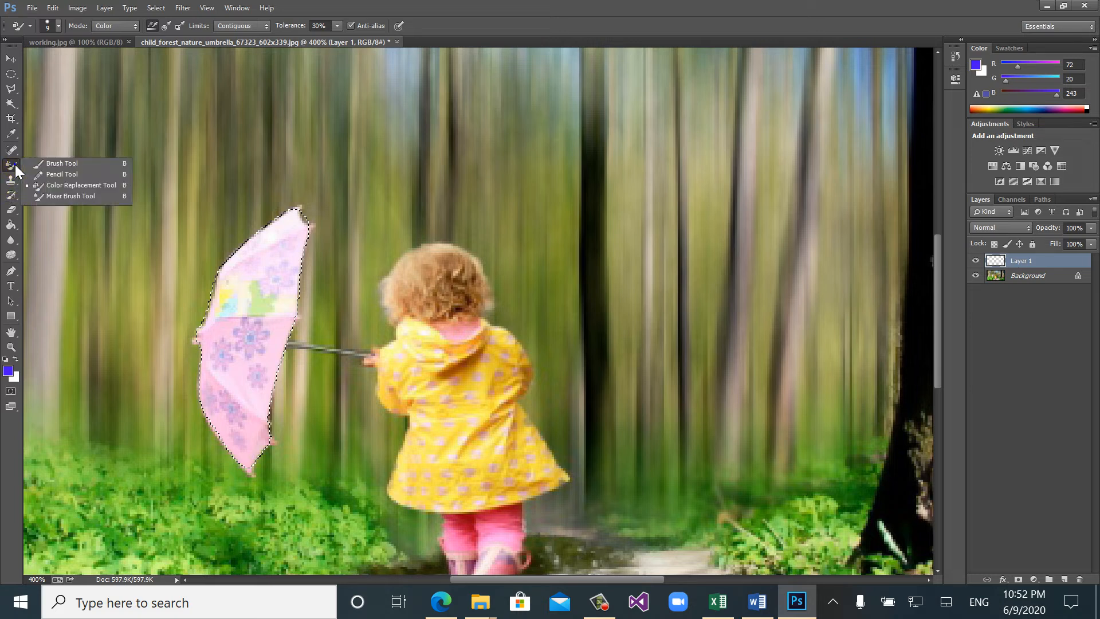
pyautogui.click(40, 164)
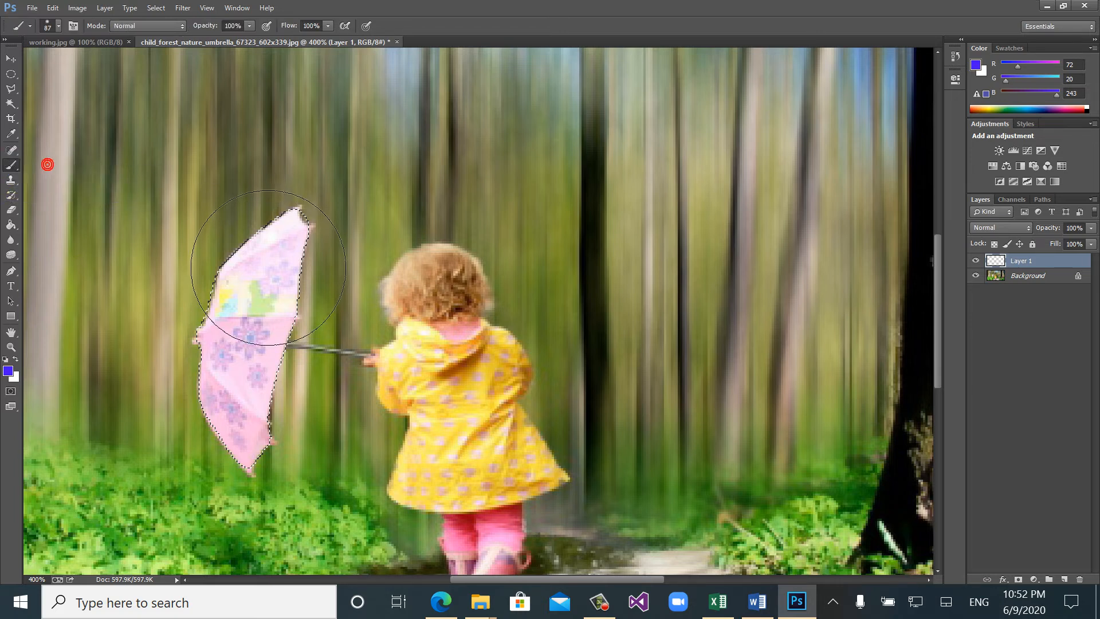
pyautogui.moveTo(270, 249)
pyautogui.mouseDown()
pyautogui.moveTo(175, 429)
pyautogui.moveTo(205, 481)
pyautogui.moveTo(277, 396)
pyautogui.moveTo(309, 236)
pyautogui.mouseUp()
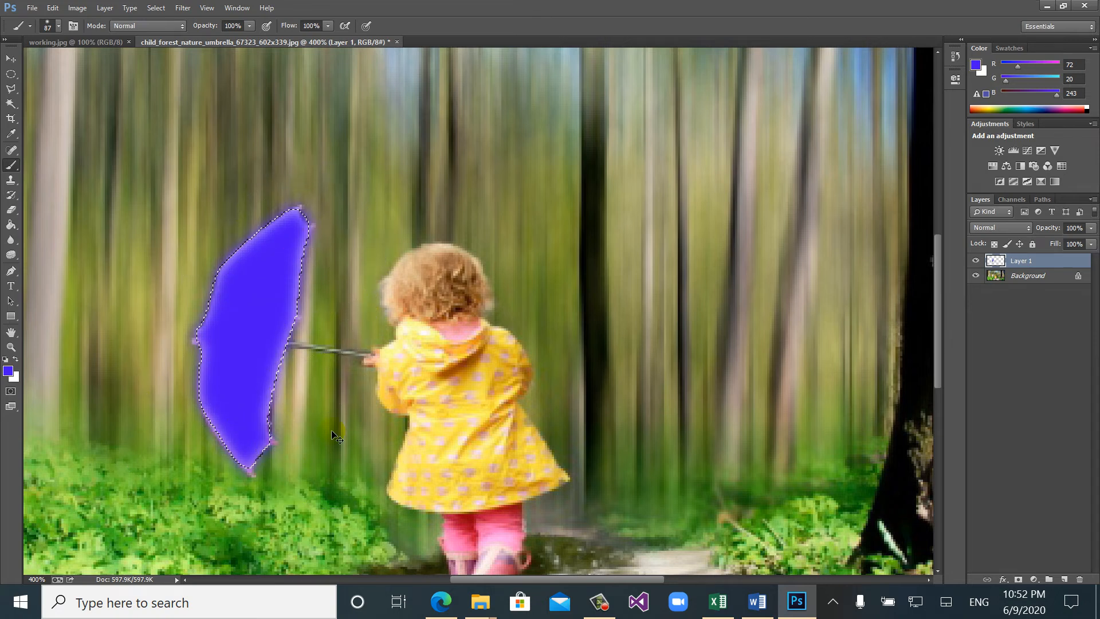
pyautogui.hotkey('ctrl', 'd')
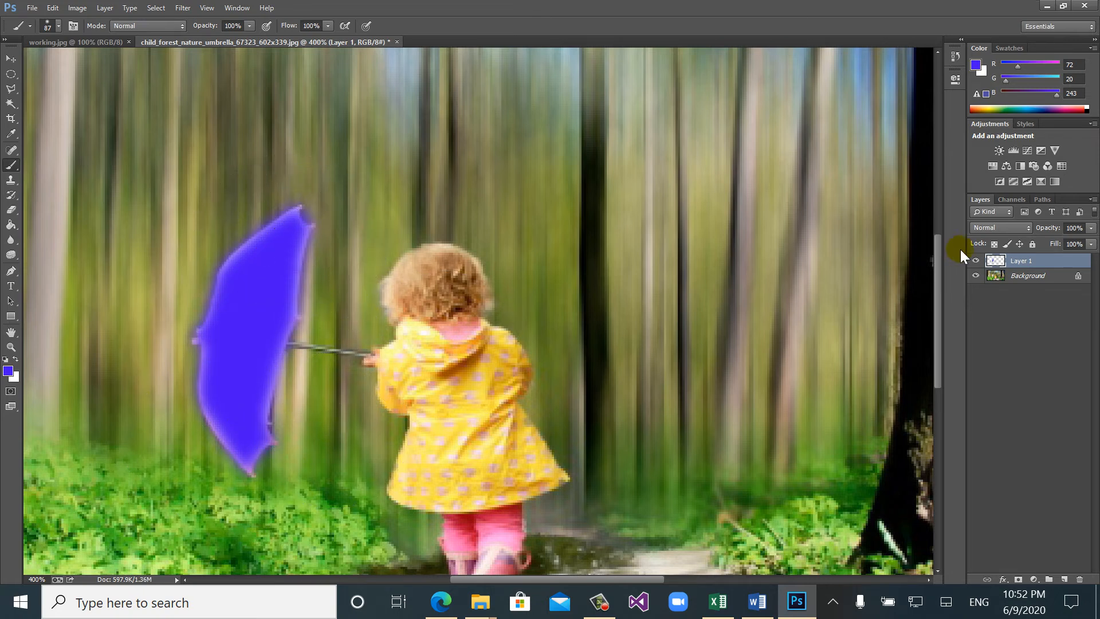
# - Try the Darken blend mode on the painted umbrella layer and switch it to Screen
pyautogui.click(1010, 229)
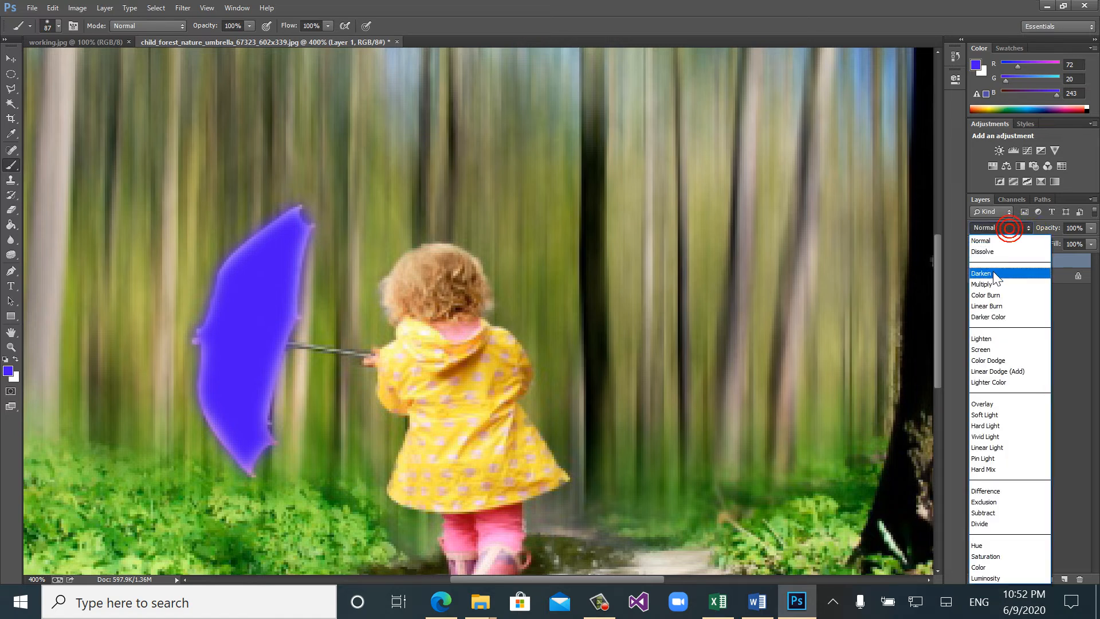
pyautogui.click(992, 274)
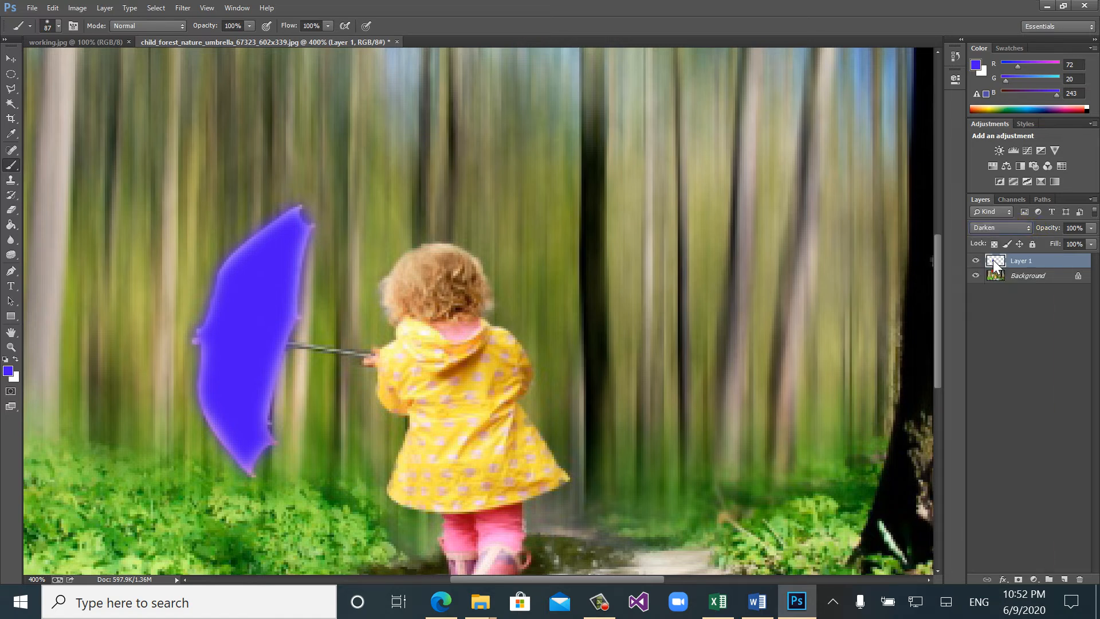
pyautogui.click(989, 229)
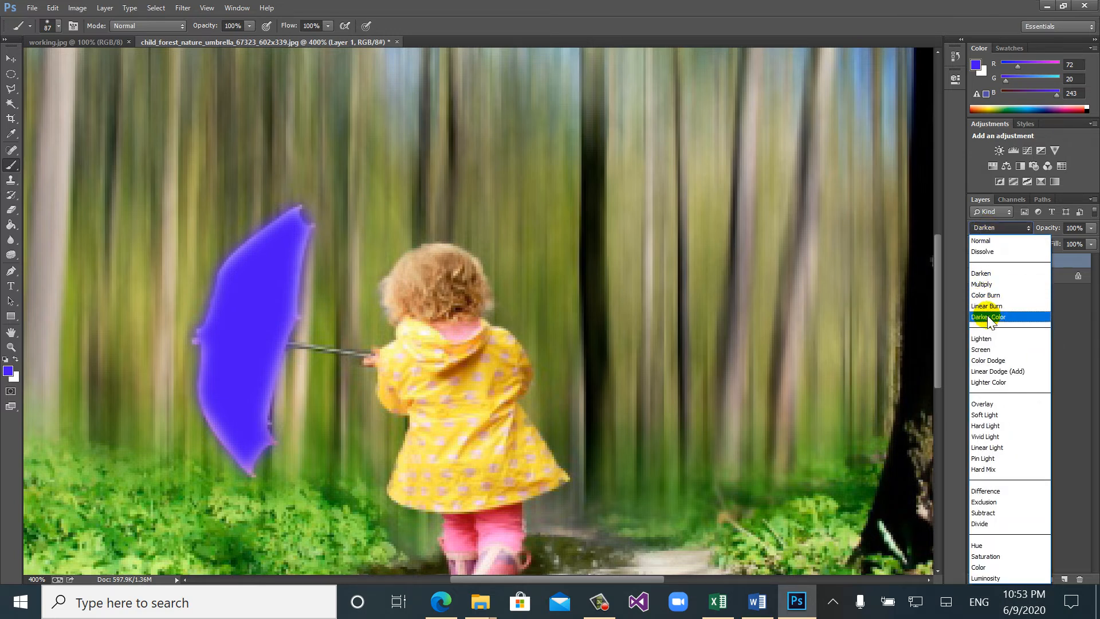
pyautogui.click(987, 350)
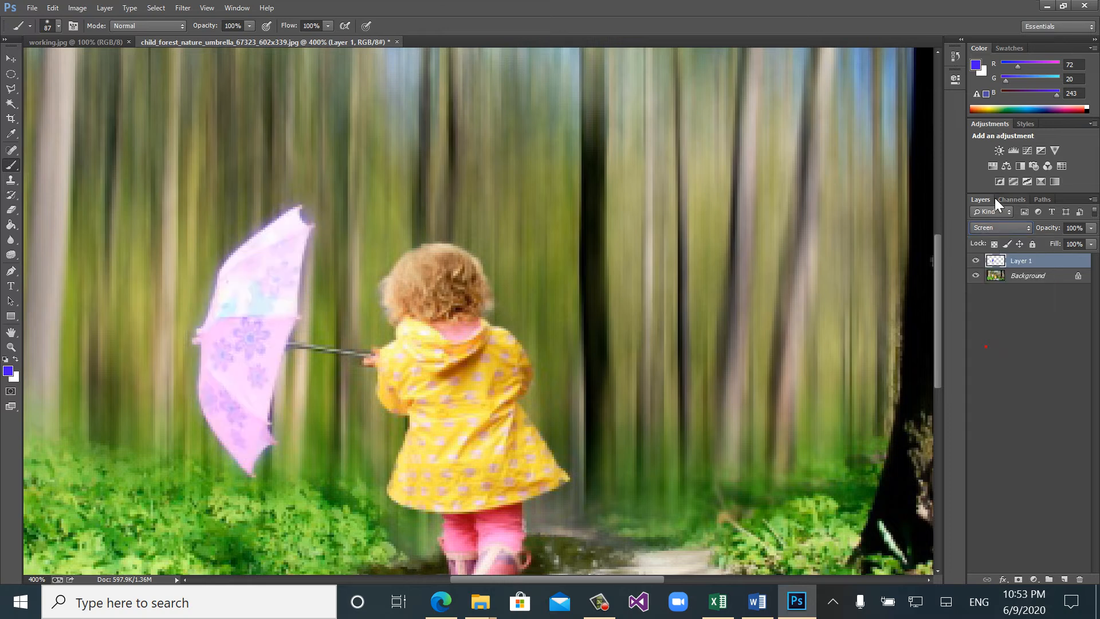
# - Set the blend mode of the painted umbrella layer to Overlay
pyautogui.click(985, 225)
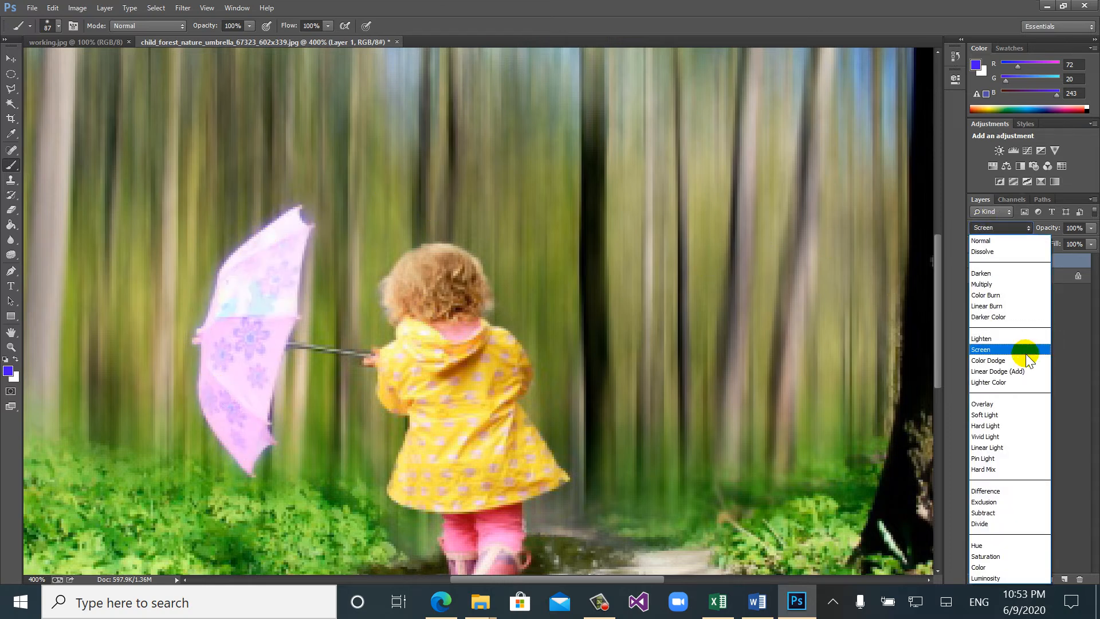
pyautogui.click(1003, 404)
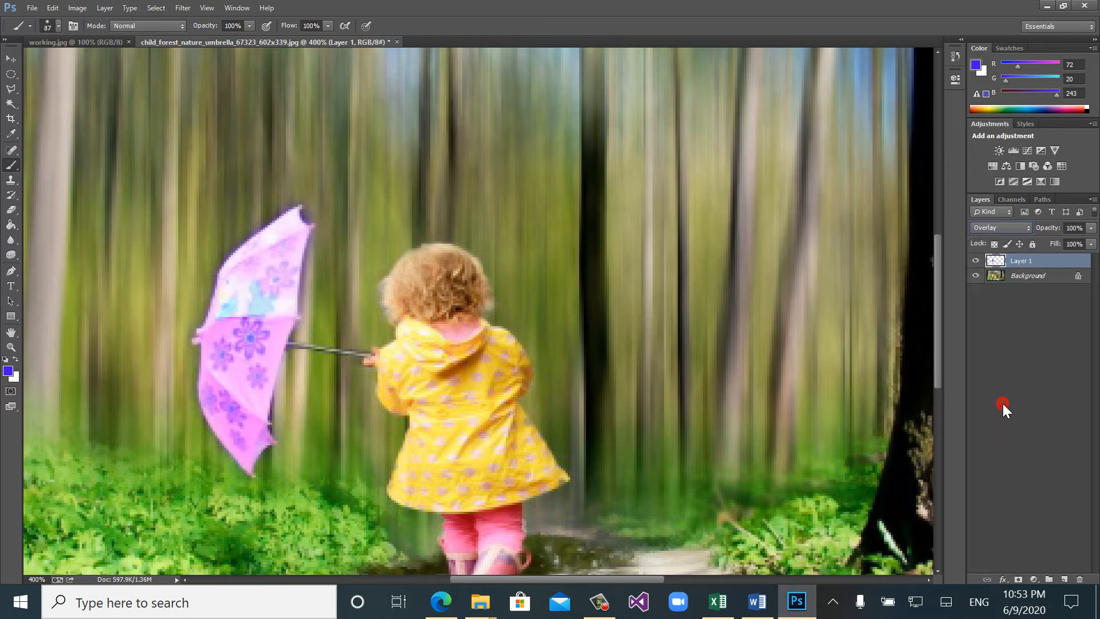
pyautogui.hotkey('ctrl', '-')
pyautogui.hotkey('ctrl', '-')
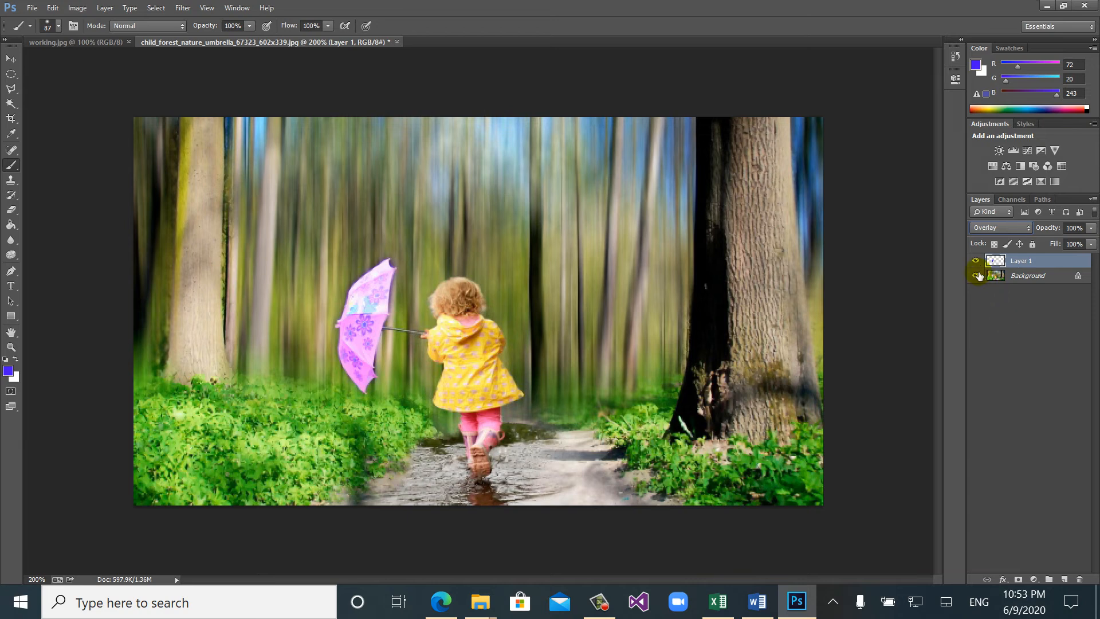
# - Toggle the visibility of the painted layer several times to compare the umbrella with and without the added color
pyautogui.click(976, 263)
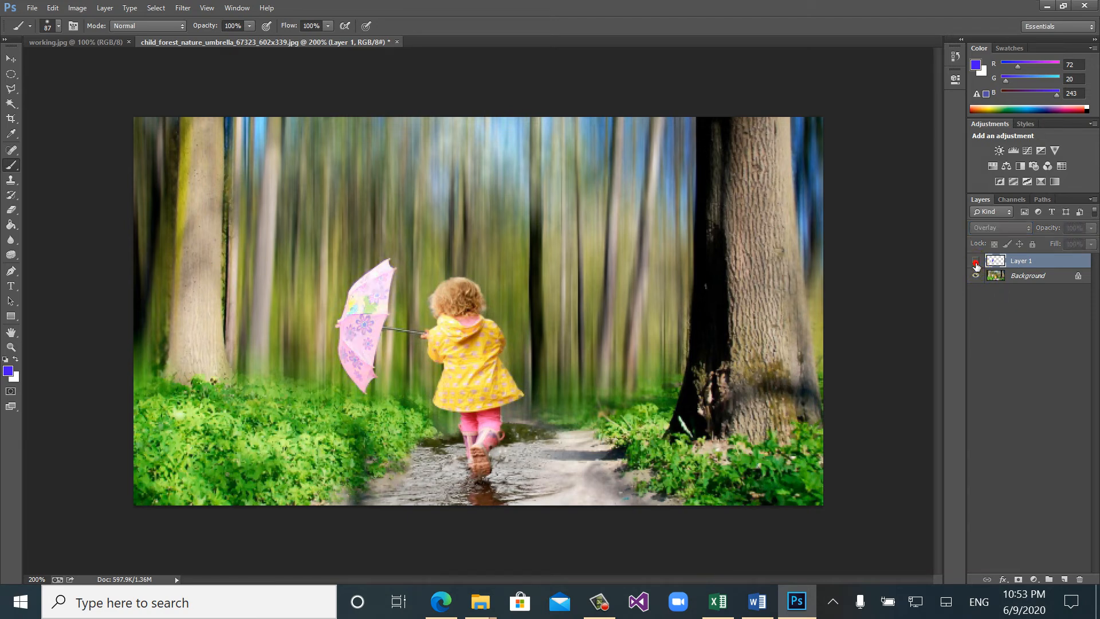
pyautogui.click(976, 263)
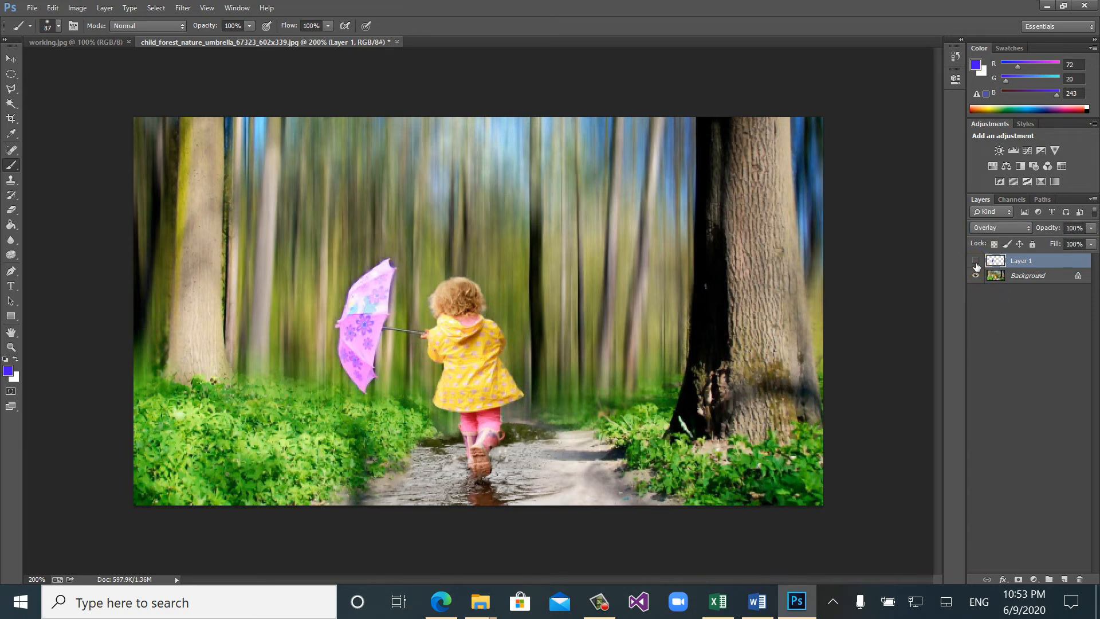
pyautogui.click(976, 263)
pyautogui.click(976, 262)
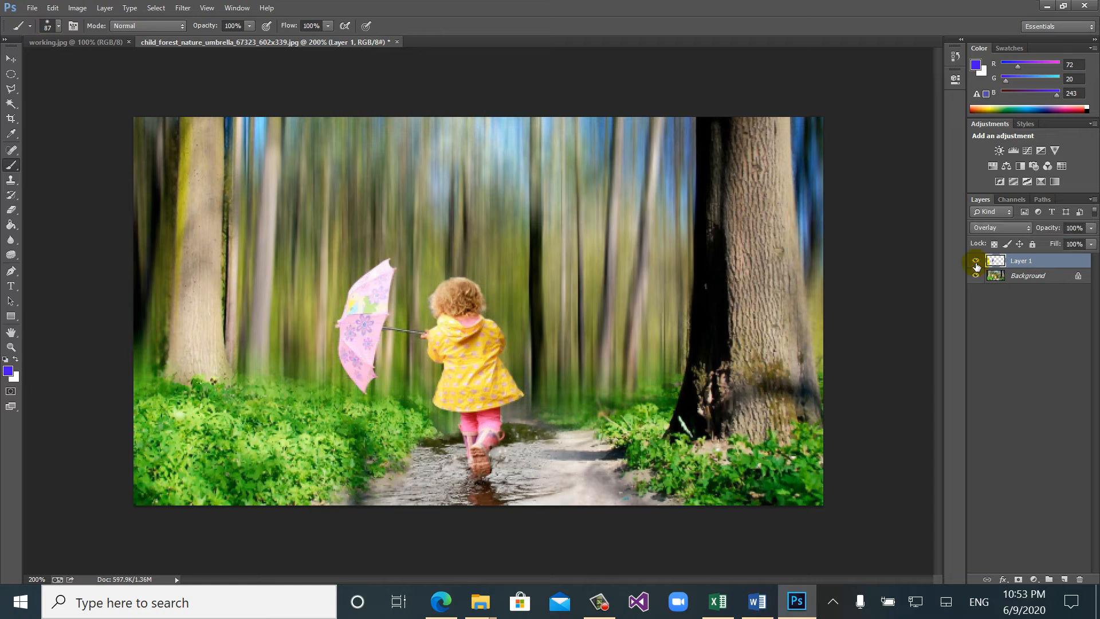
pyautogui.click(976, 262)
pyautogui.click(976, 263)
# - Try brushing over the umbrella and its surroundings without a selection, and undo back to the Screen blend mode
pyautogui.moveTo(369, 328); pyautogui.dragTo(356, 340)
pyautogui.click(368, 328)
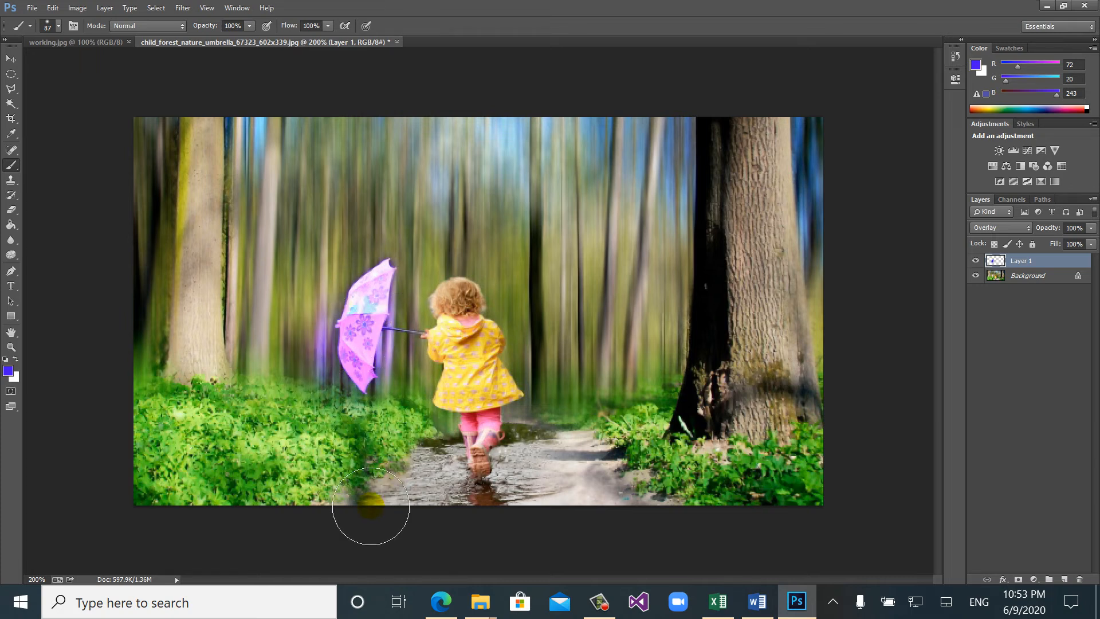
pyautogui.hotkey('ctrl', 'alt', 'z')
pyautogui.hotkey('ctrl', 'alt', 'z')
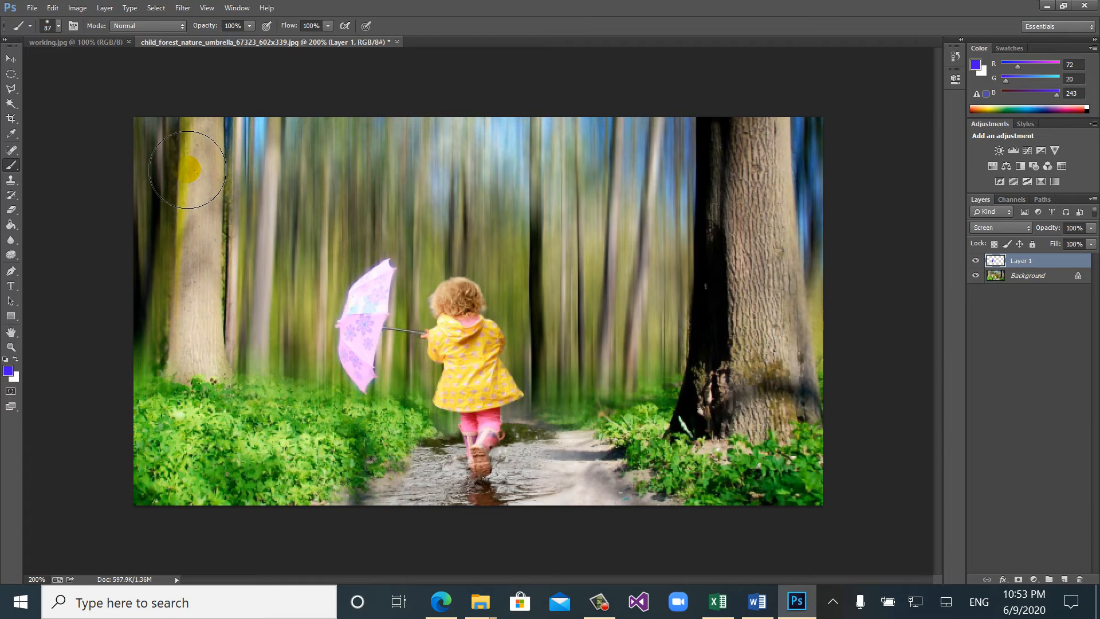
# - Check the lasso tools in the Word worksheet, switch back to Photoshop and select the umbrella canopy with the Magnetic Lasso tool
pyautogui.click(757, 601)
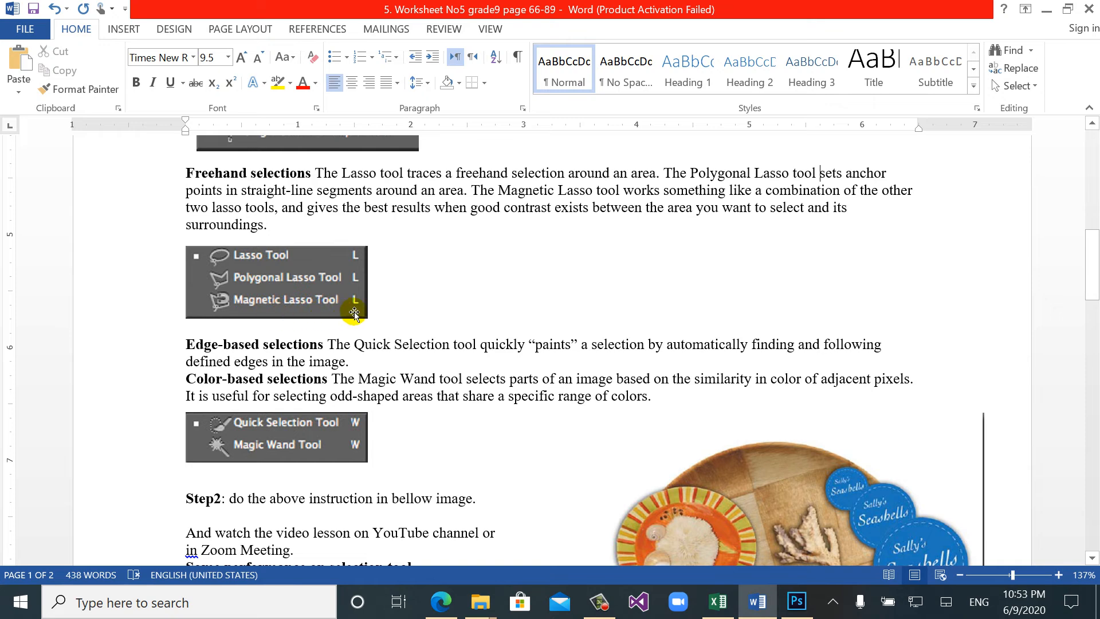
pyautogui.click(797, 605)
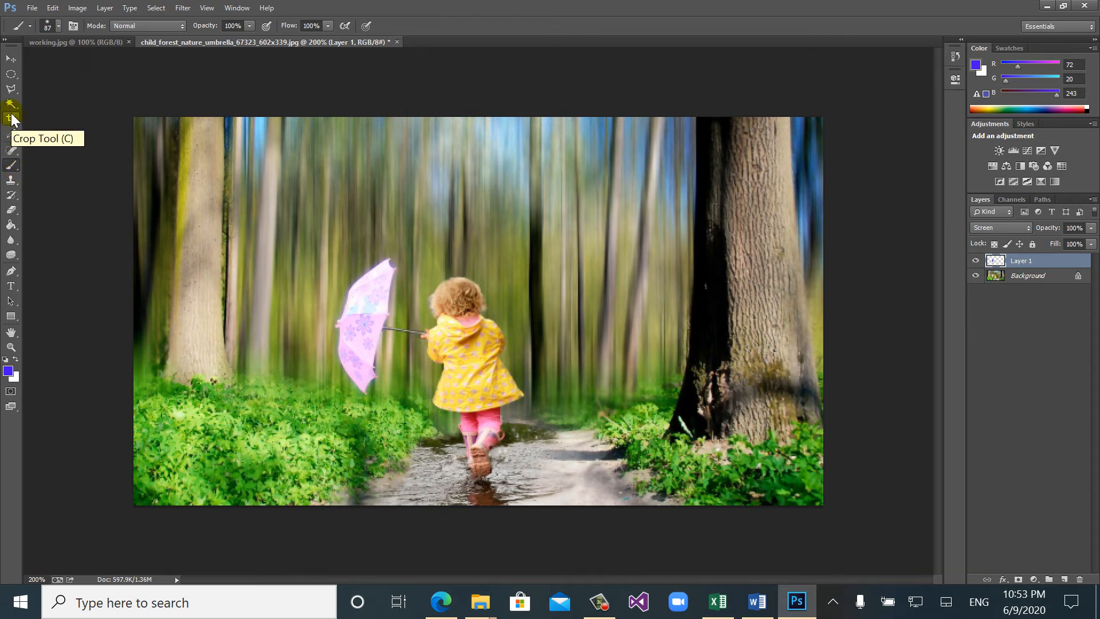
pyautogui.click(12, 91)
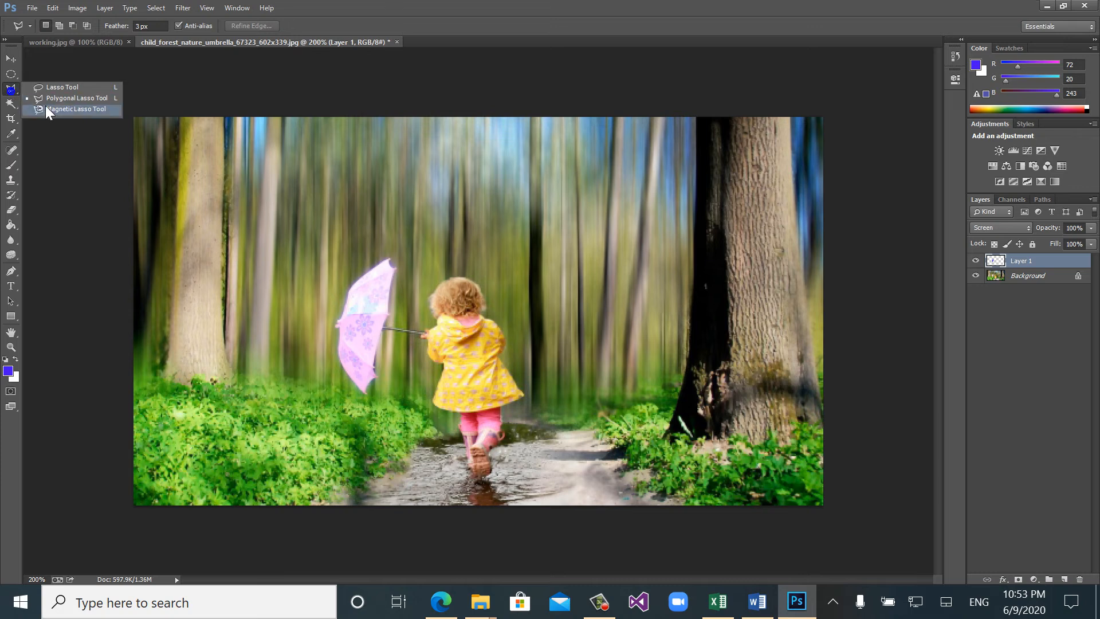
pyautogui.click(71, 110)
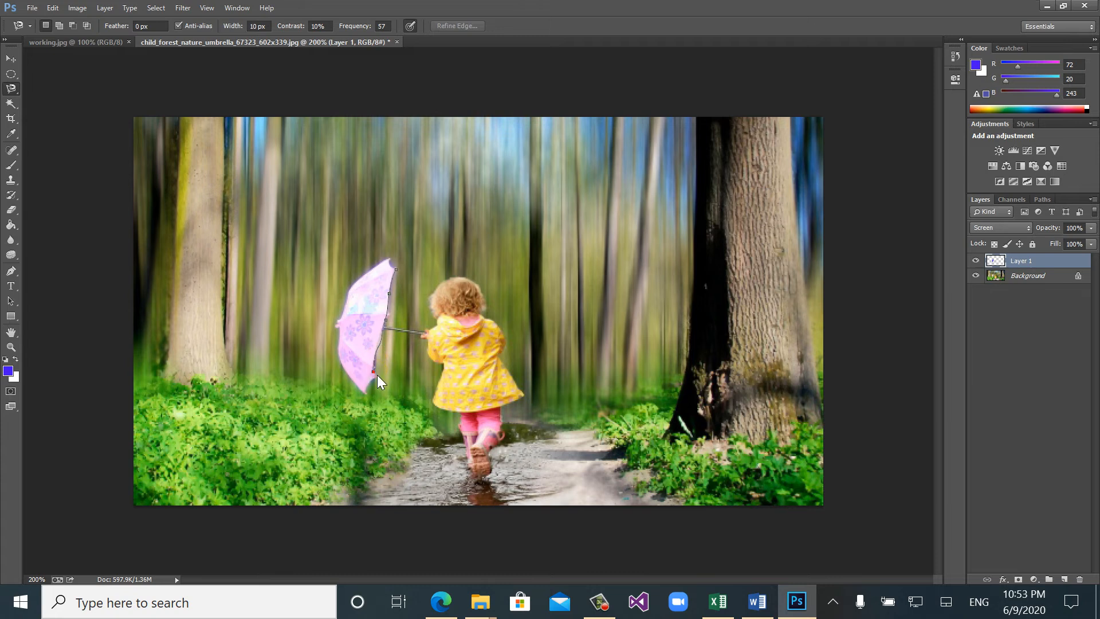
pyautogui.doubleClick(378, 375)
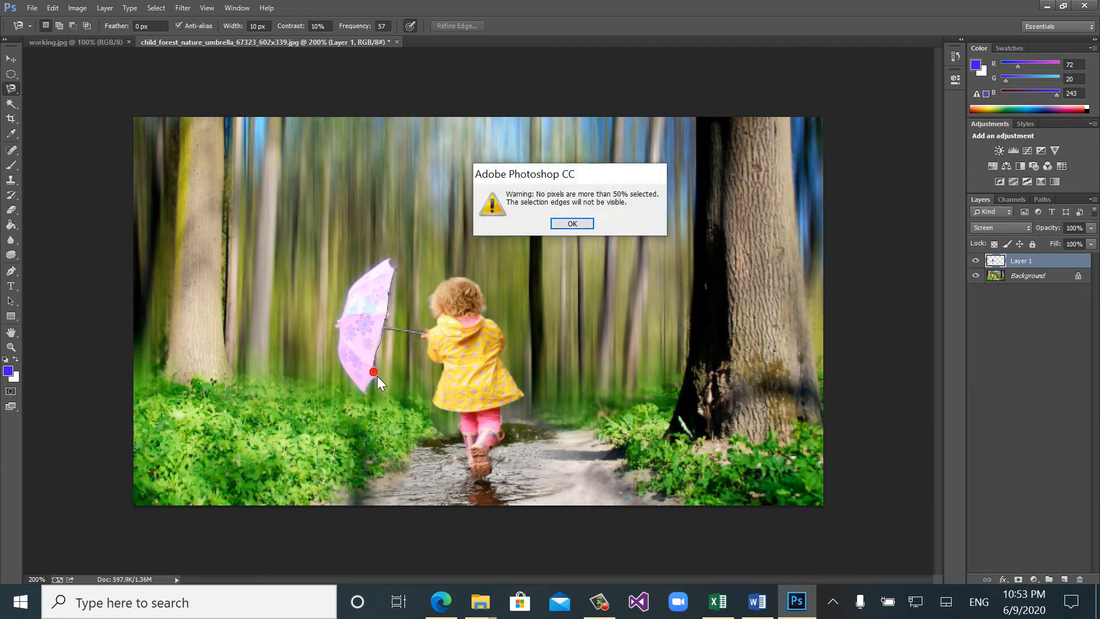
pyautogui.click(571, 224)
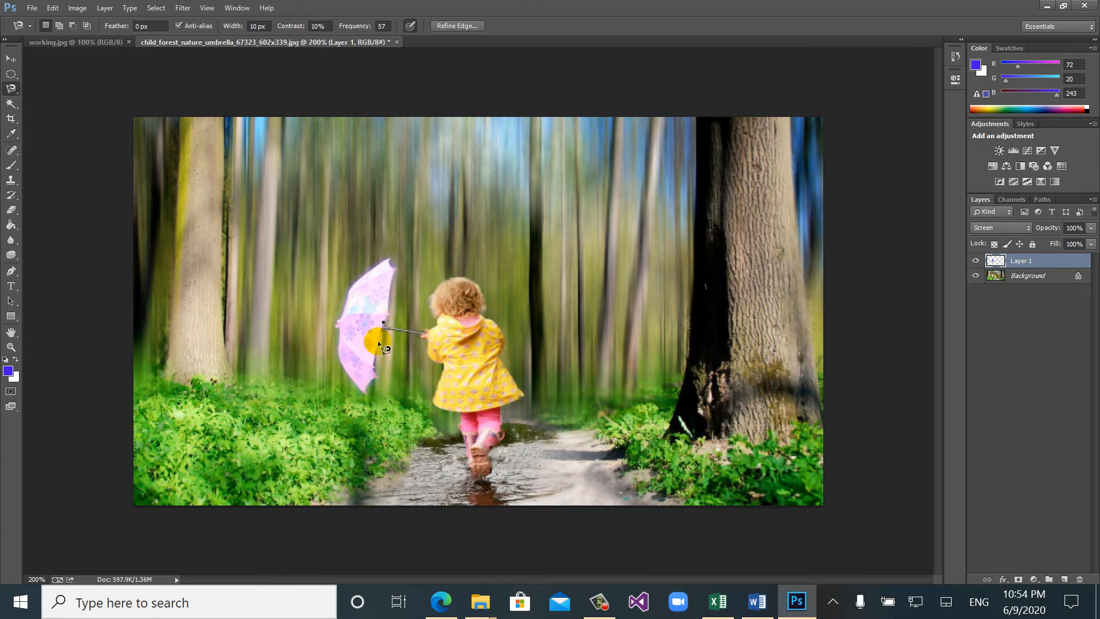
pyautogui.click(378, 340)
pyautogui.click(389, 260)
pyautogui.doubleClick(384, 322)
# - Review the Quick Selection and Magic Wand section in the Word worksheet, and switch back to the working.jpg image in Photoshop
pyautogui.click(794, 601)
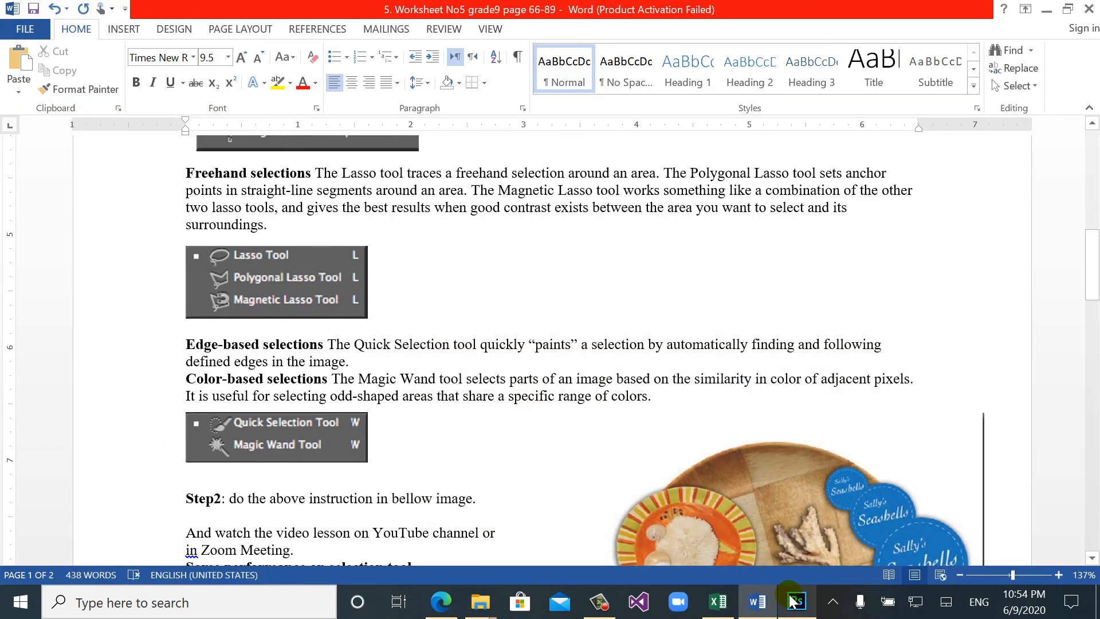
pyautogui.click(311, 444)
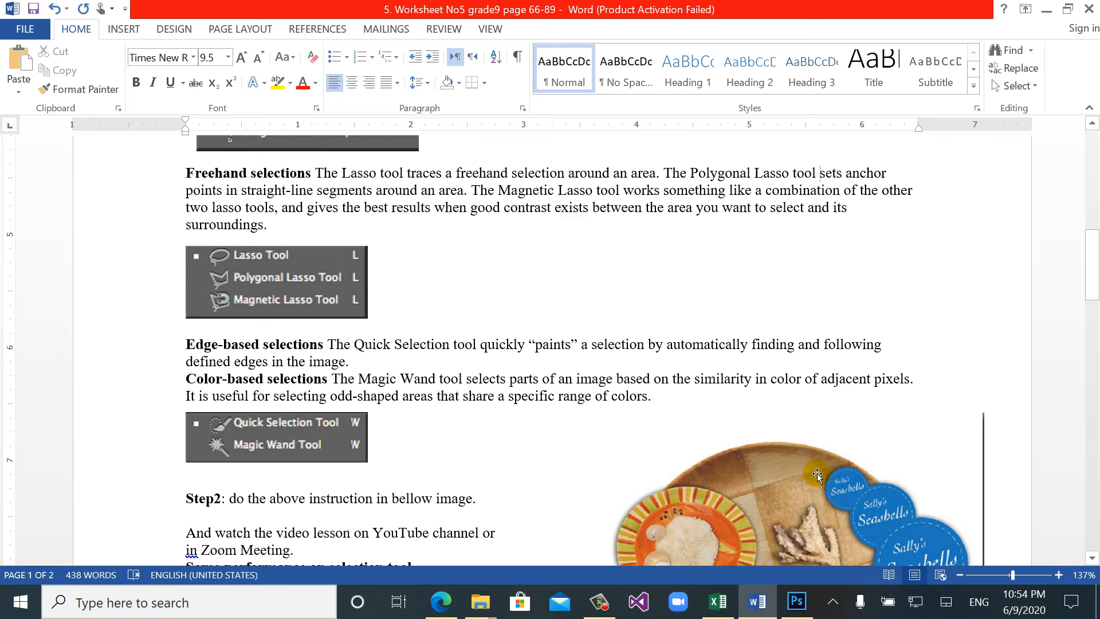
pyautogui.click(797, 601)
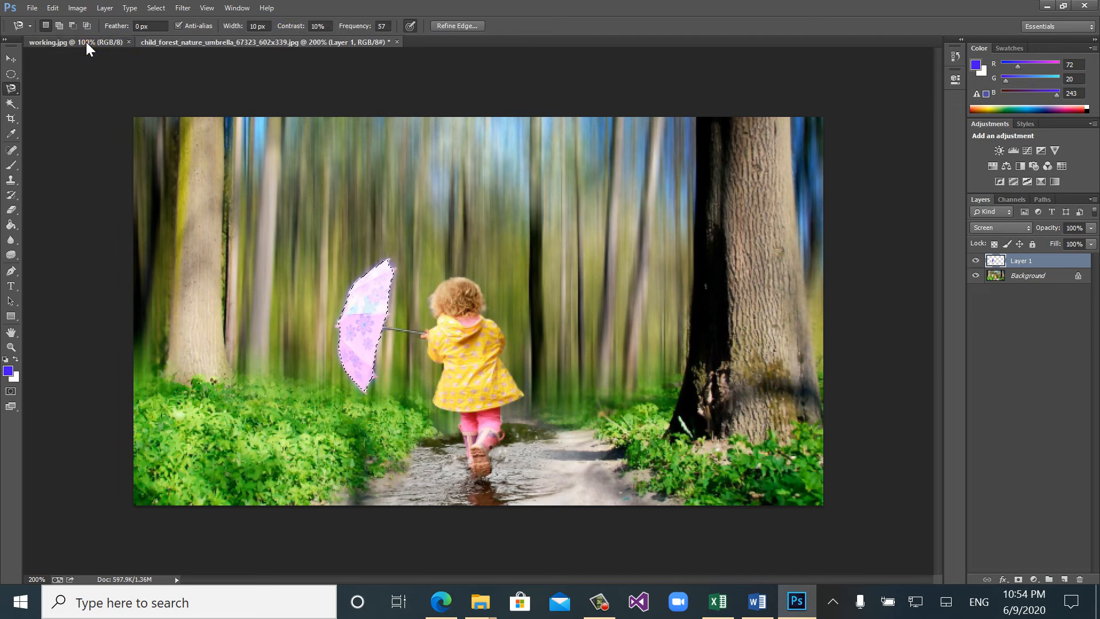
pyautogui.click(86, 42)
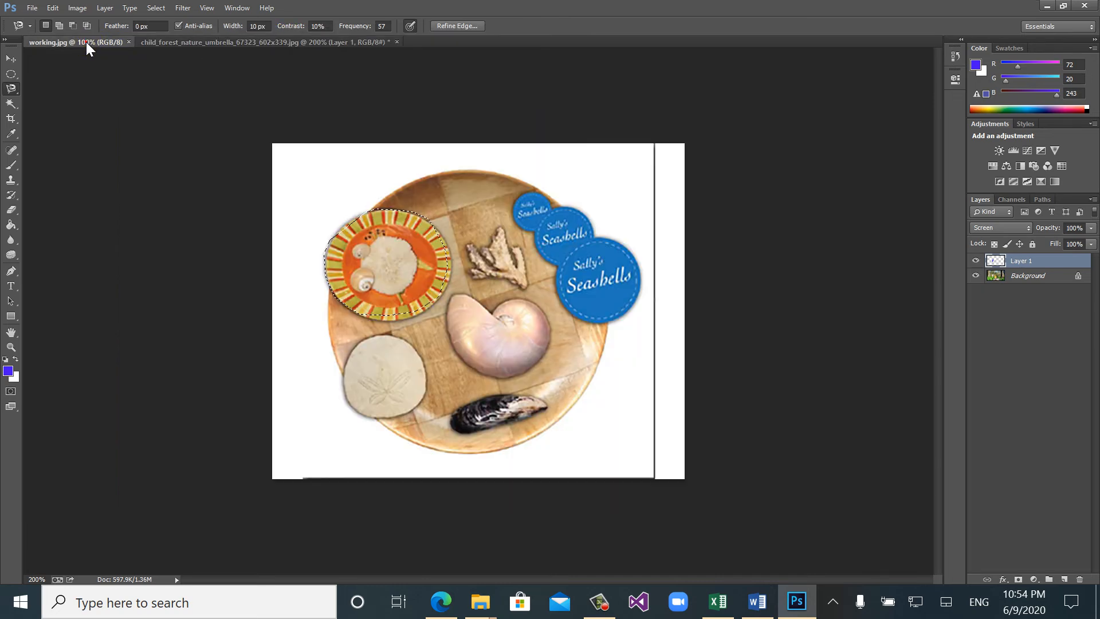
# - Clear the current selection and select the striped orange plate of working.jpg with the Quick Selection tool
pyautogui.click(528, 239)
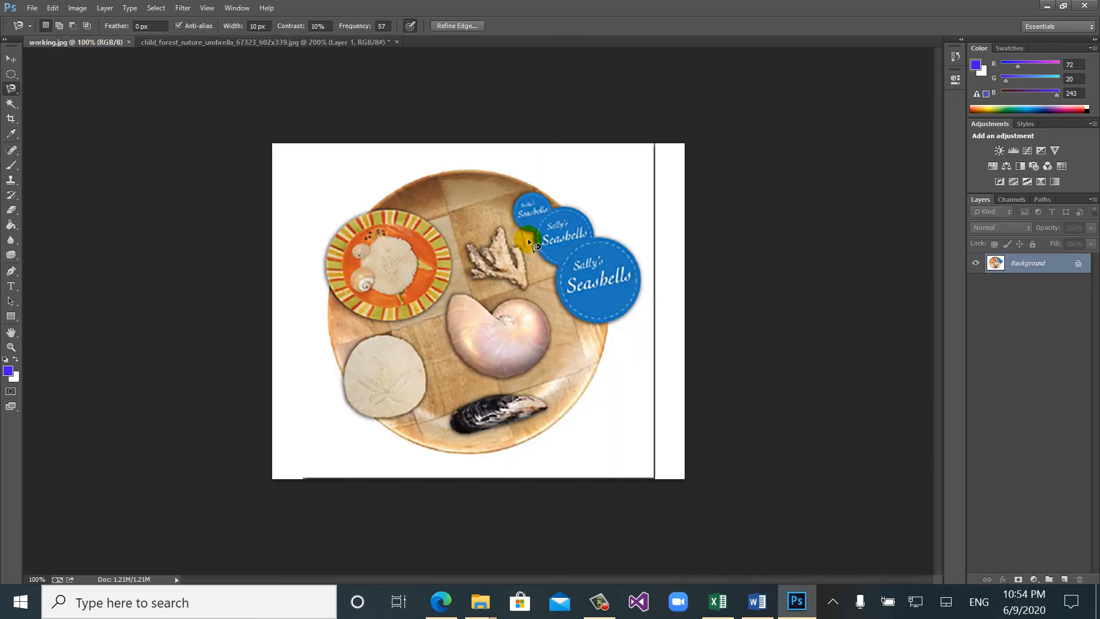
pyautogui.click(11, 103)
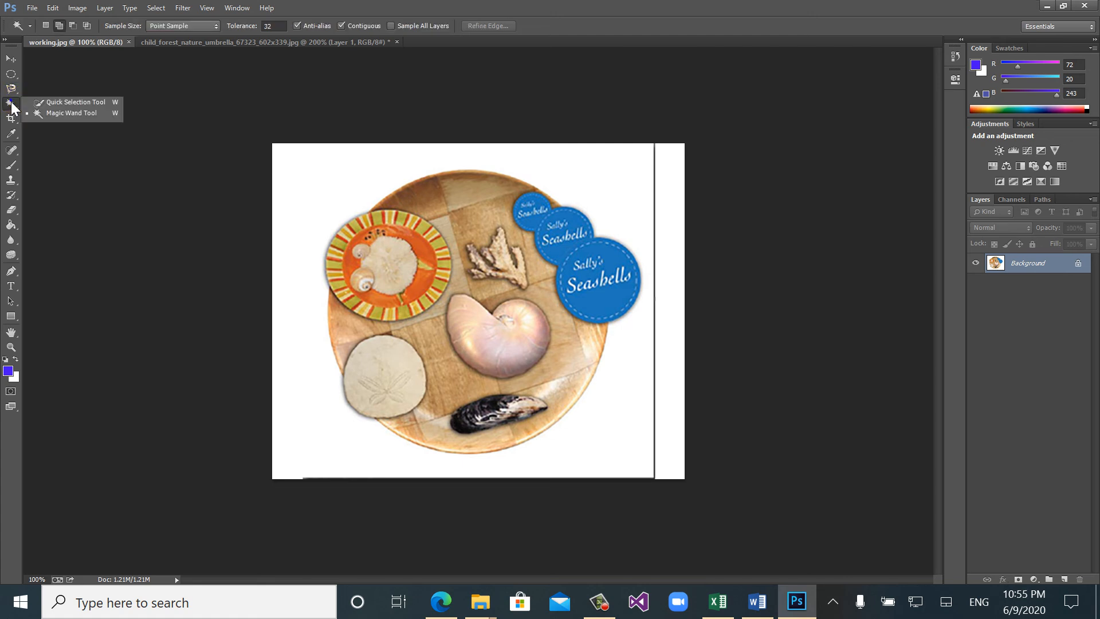
pyautogui.click(40, 102)
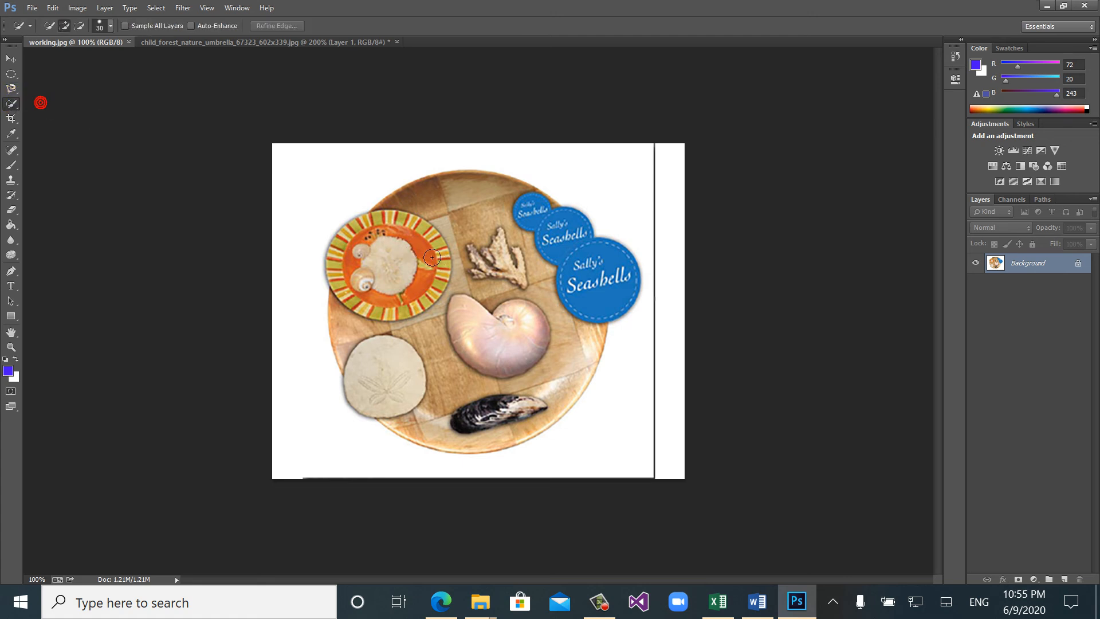
pyautogui.moveTo(428, 280)
pyautogui.mouseDown()
pyautogui.moveTo(437, 252)
pyautogui.moveTo(392, 294)
pyautogui.mouseUp()
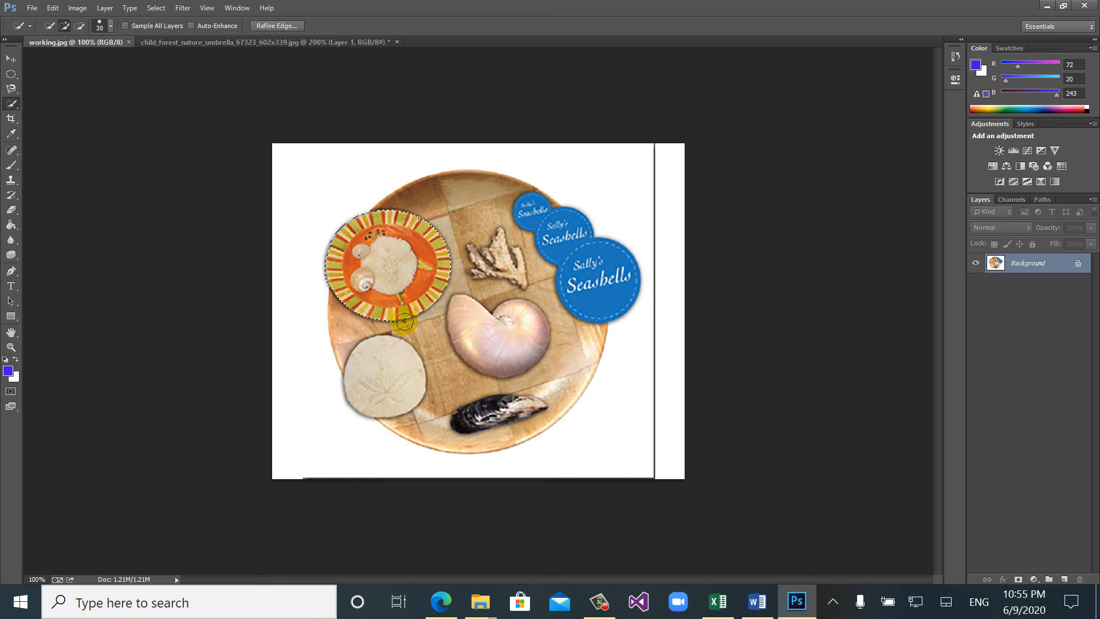
# - Activate the Magic Wand tool, then review Step2 and the list of selection tasks in the Word worksheet before returning to Photoshop
pyautogui.click(11, 106)
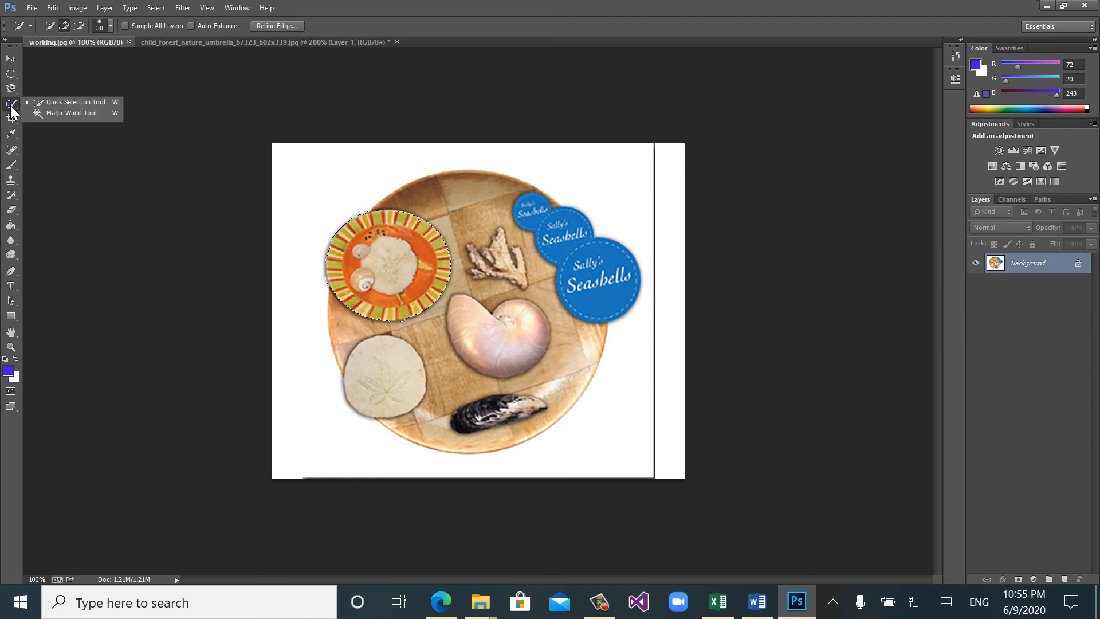
pyautogui.click(70, 116)
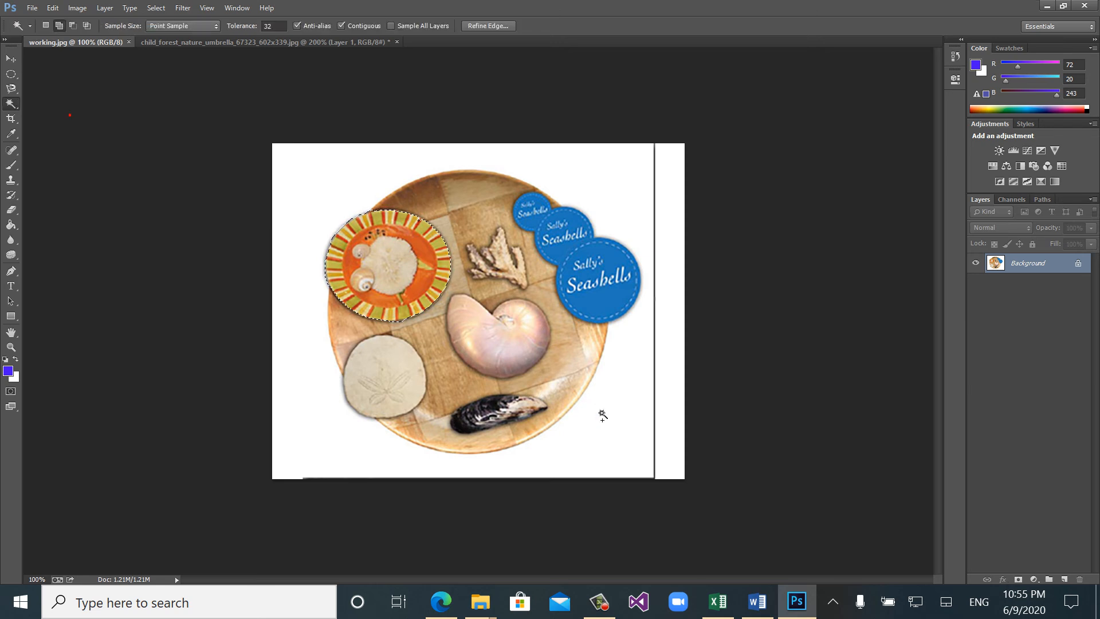
pyautogui.click(757, 607)
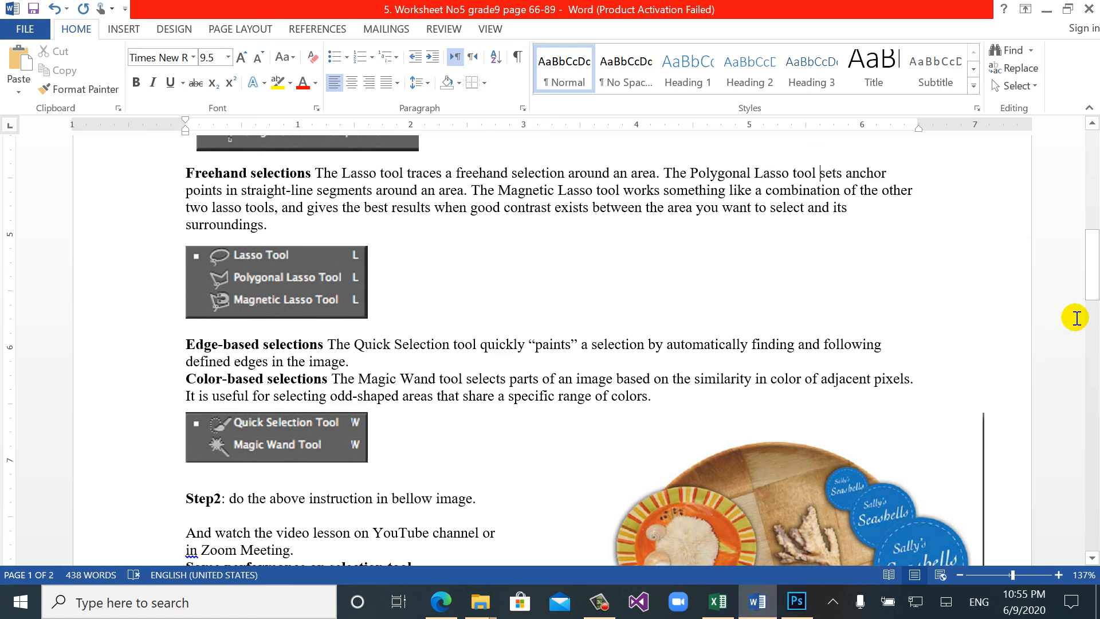
pyautogui.moveTo(1091, 291); pyautogui.dragTo(1093, 328)
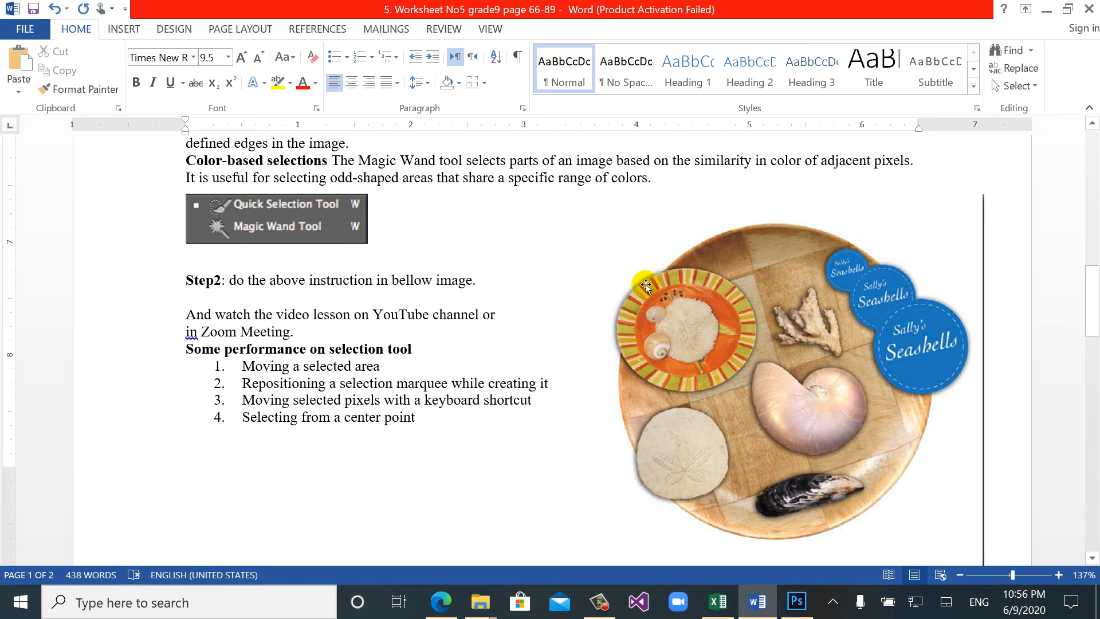
pyautogui.click(796, 602)
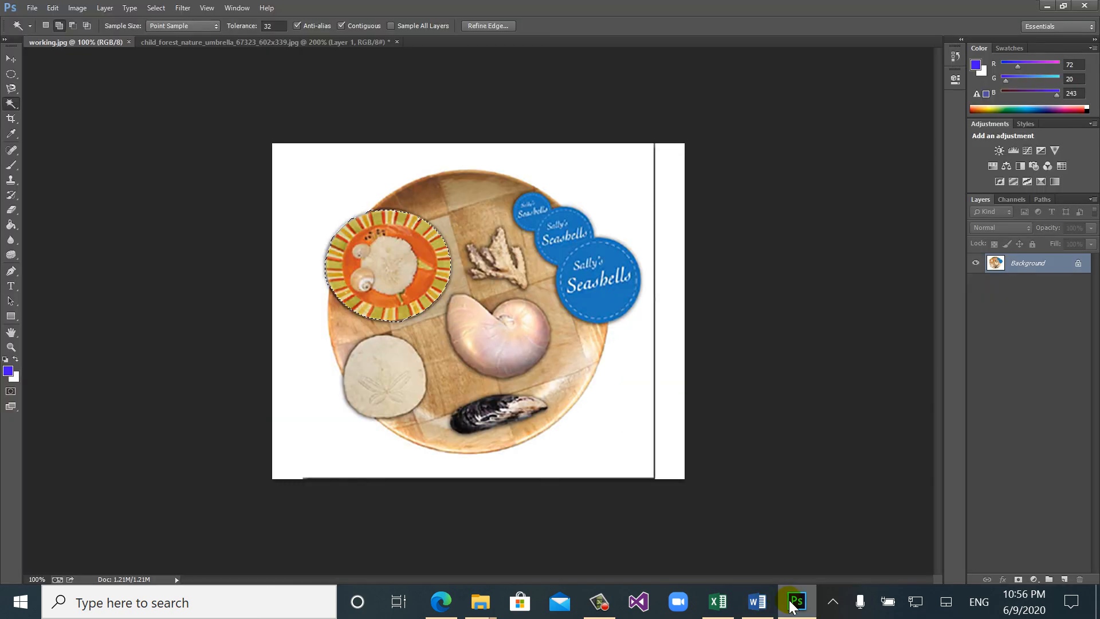
# - Deselect the plate, select the white background around the wooden board with the Magic Wand and invert the selection
pyautogui.hotkey('ctrl', 'd')
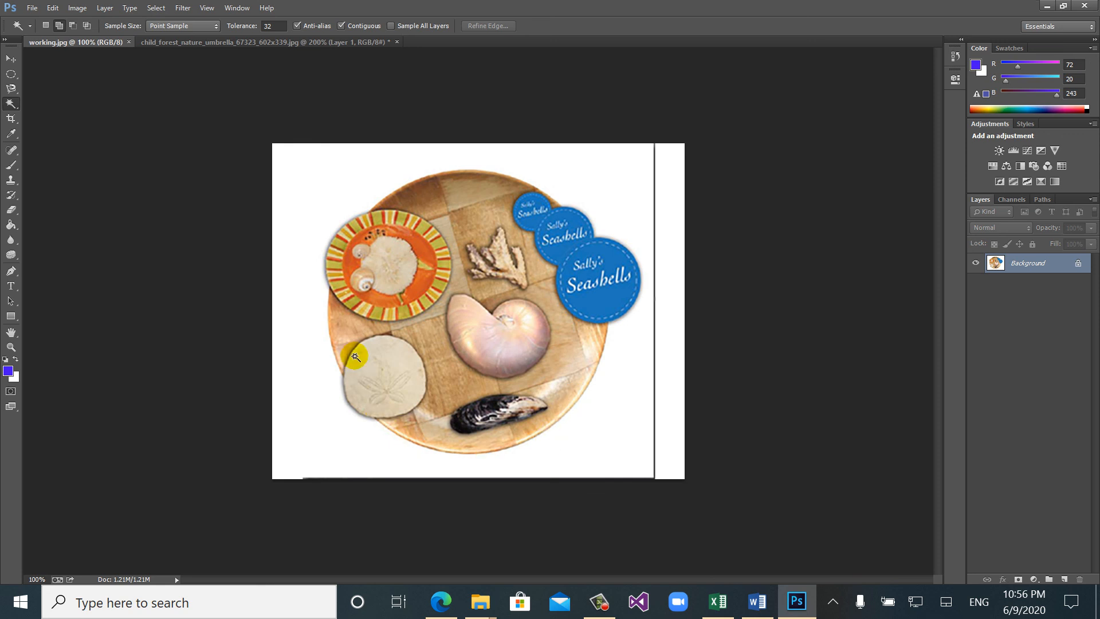
pyautogui.click(309, 213)
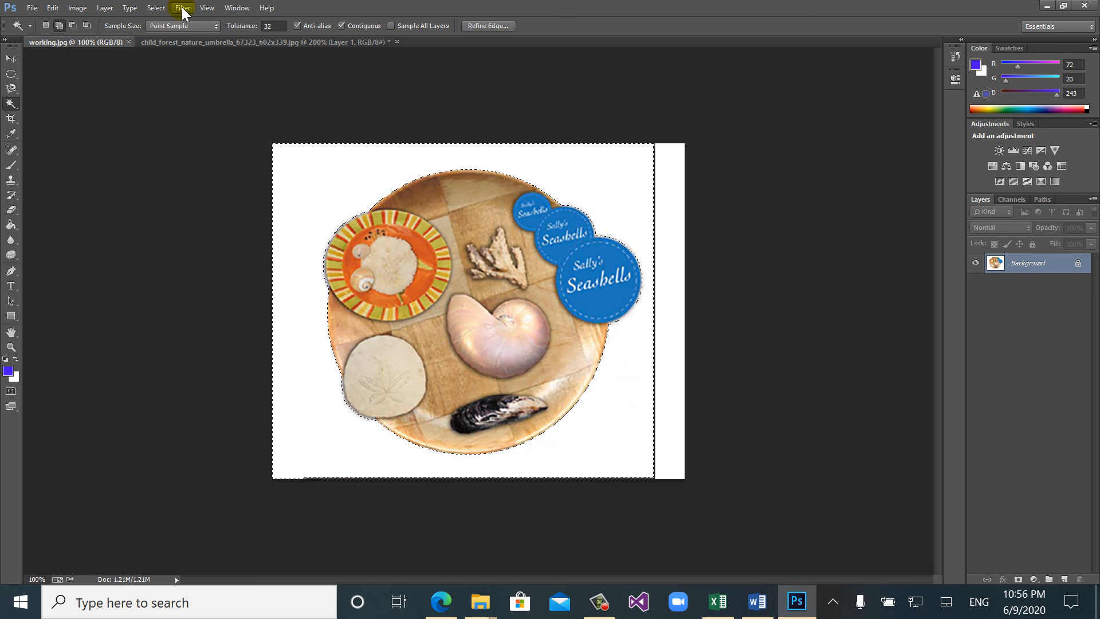
pyautogui.click(157, 7)
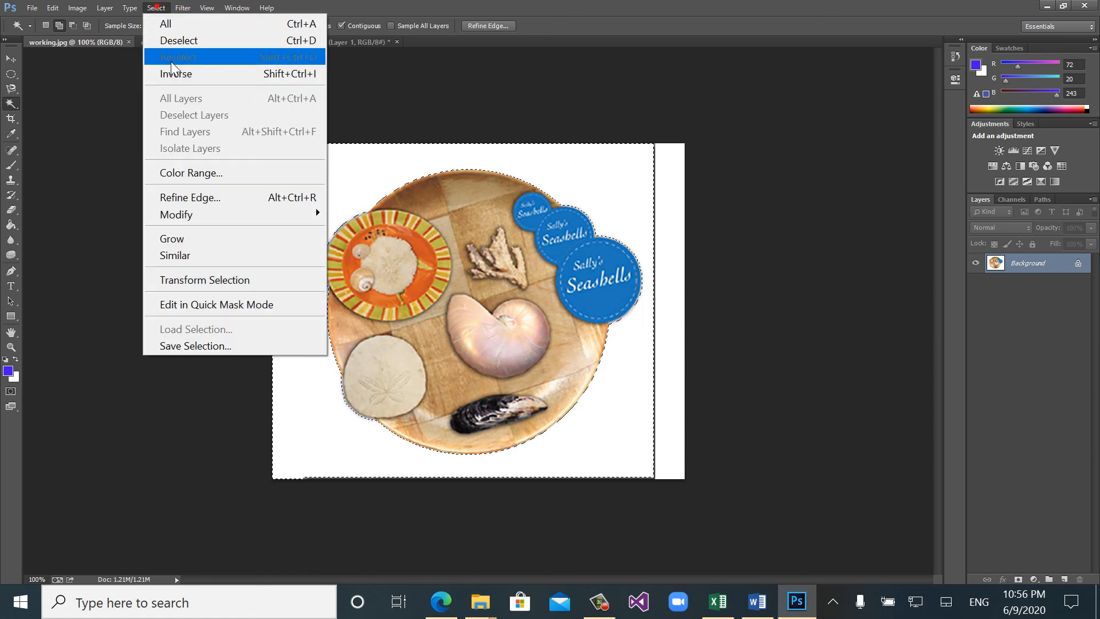
pyautogui.click(191, 79)
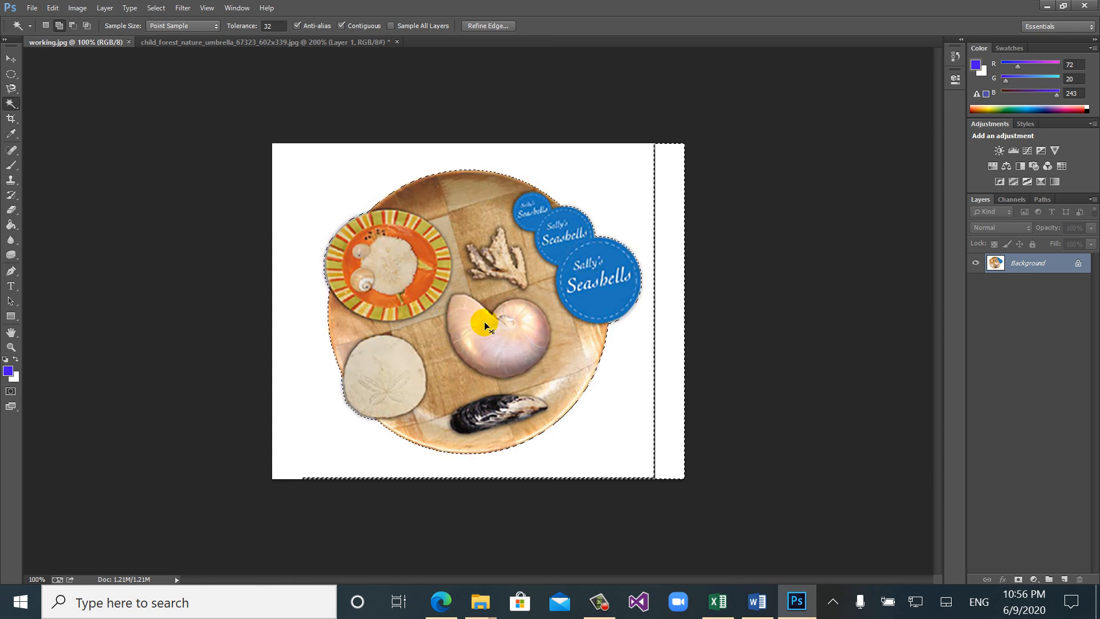
# - Copy the selected board from working.jpg and paste it into the child_forest_nature_umbrella image
pyautogui.click(173, 44)
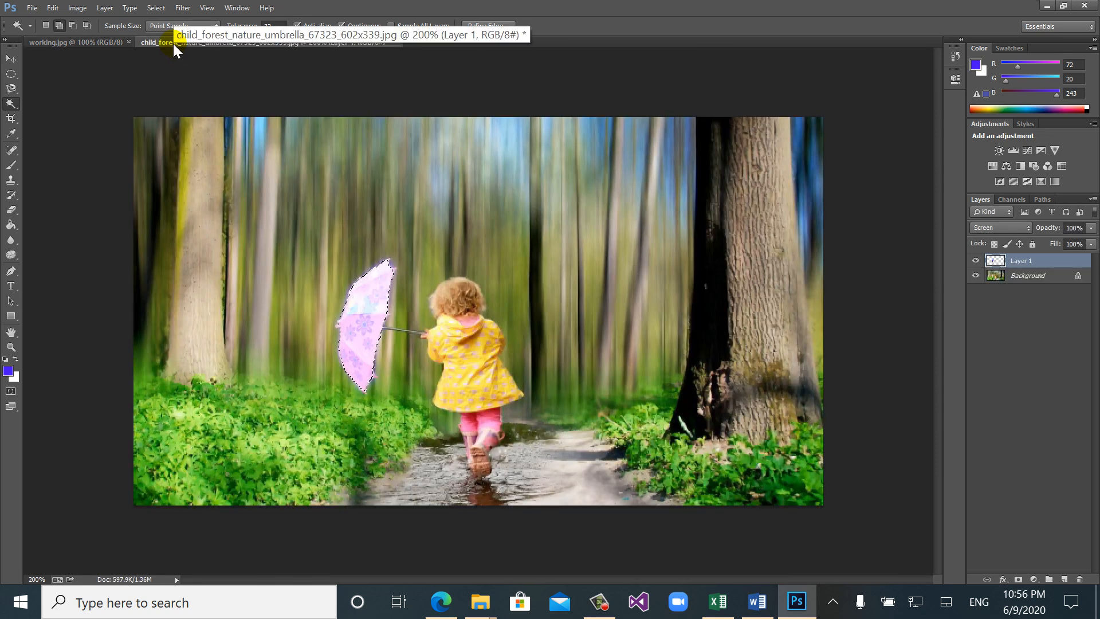
pyautogui.hotkey('ctrl', 'v')
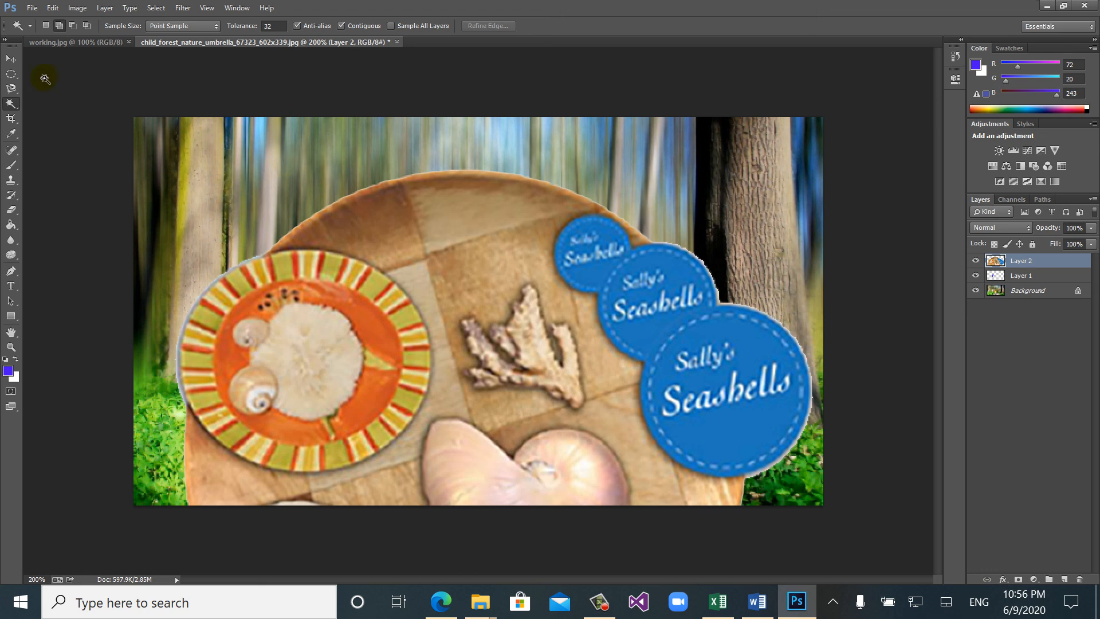
# - Look through the tool variants in the marquee, lasso and Quick Selection groups
pyautogui.click(11, 75)
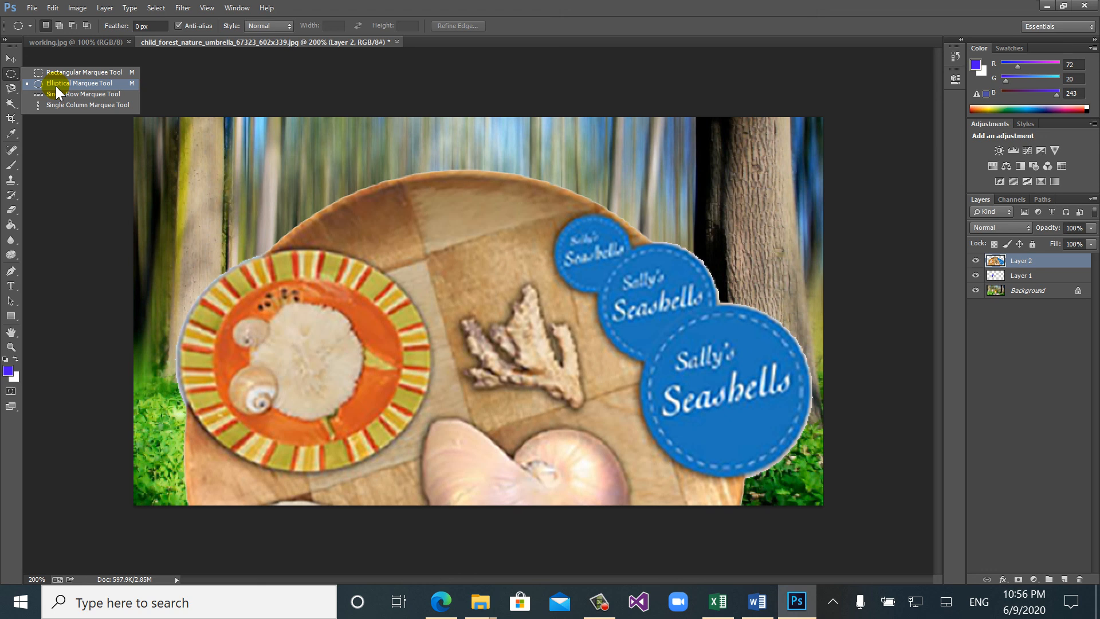
pyautogui.click(11, 89)
pyautogui.click(11, 90)
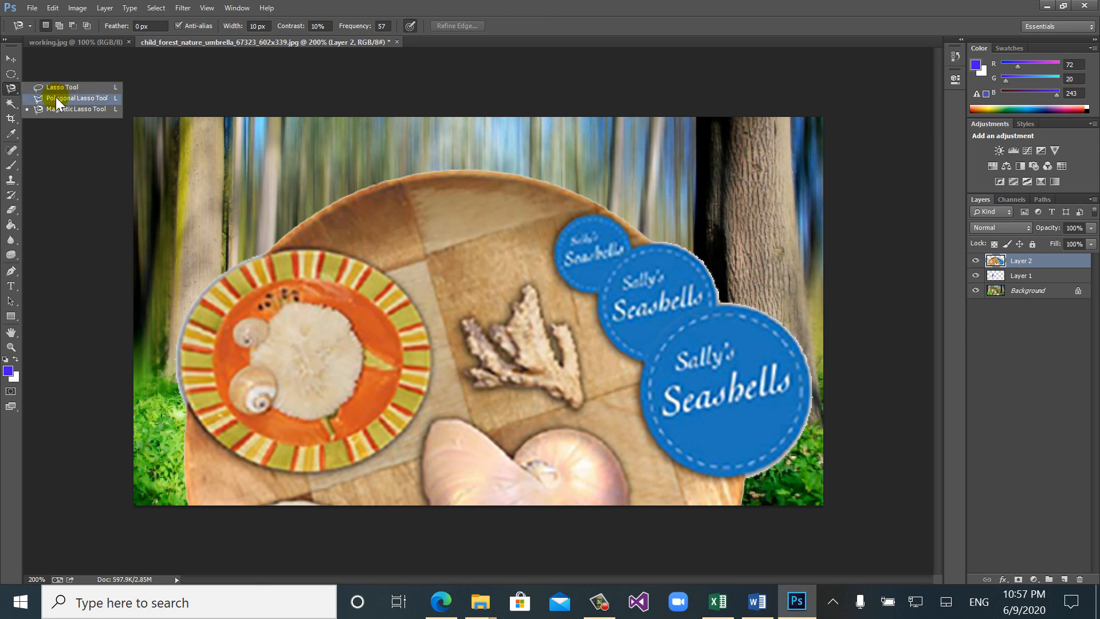
pyautogui.click(13, 106)
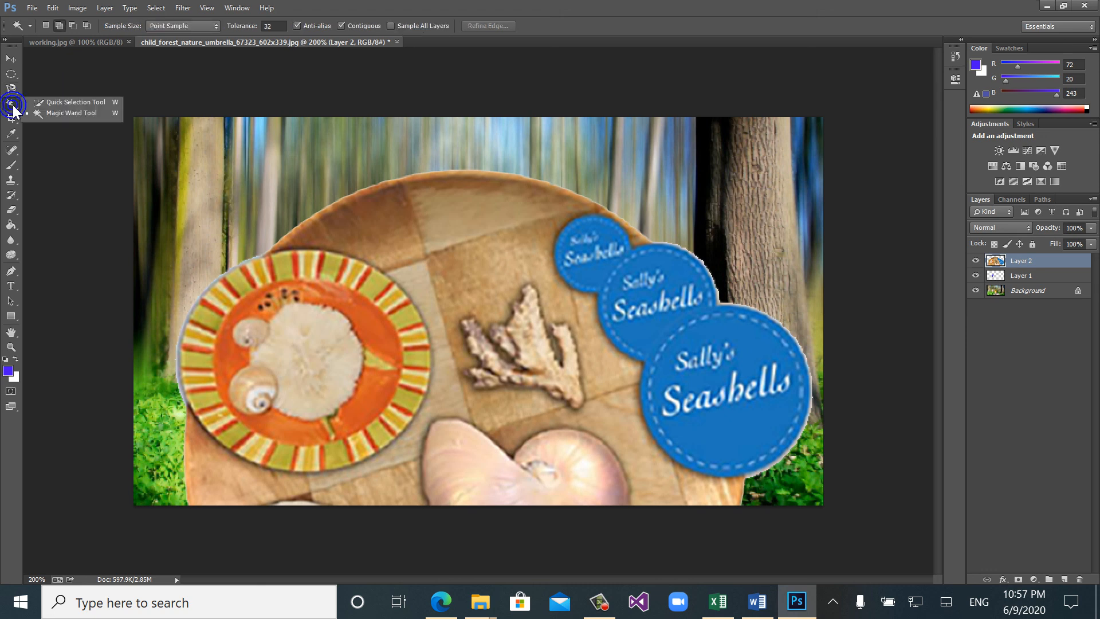
pyautogui.click(33, 104)
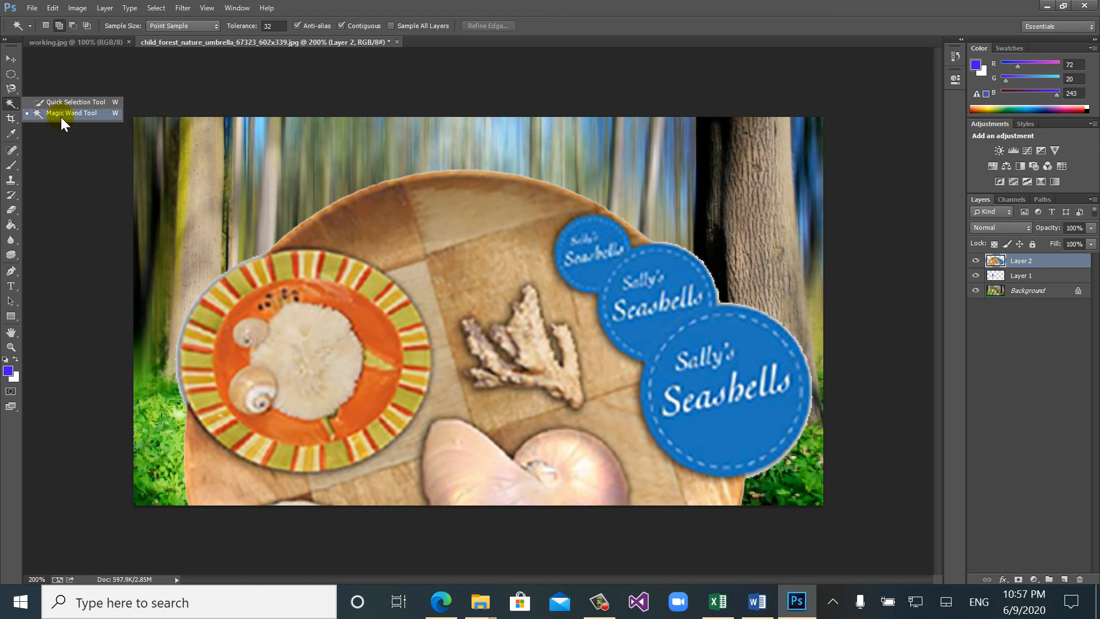
# - Try a Magic Wand selection on the light wood of the pasted board and clear it
pyautogui.click(86, 117)
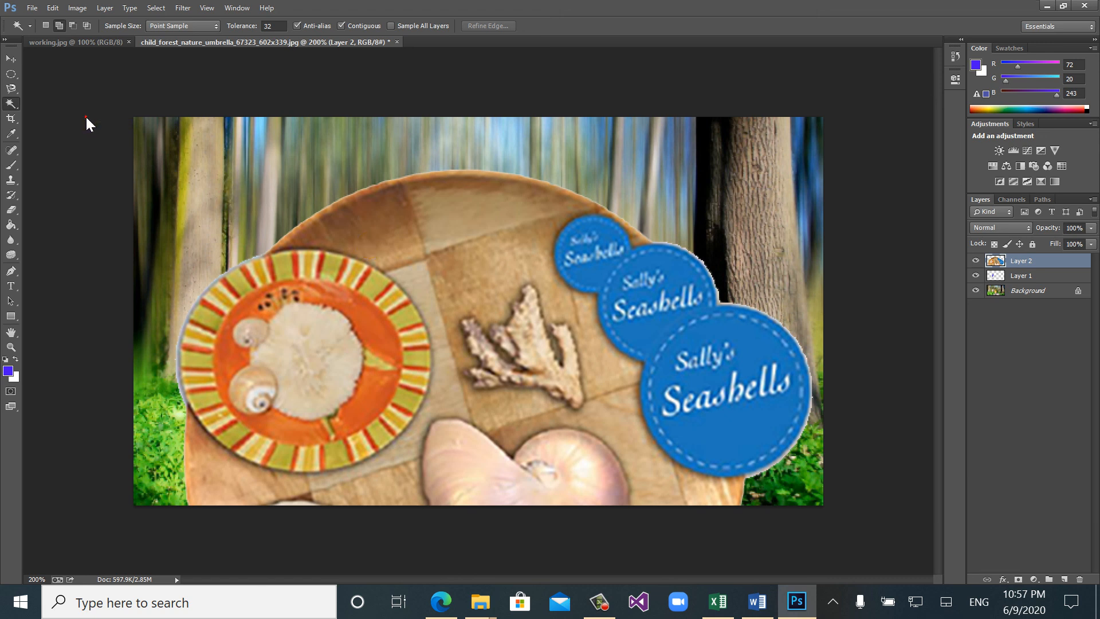
pyautogui.click(438, 212)
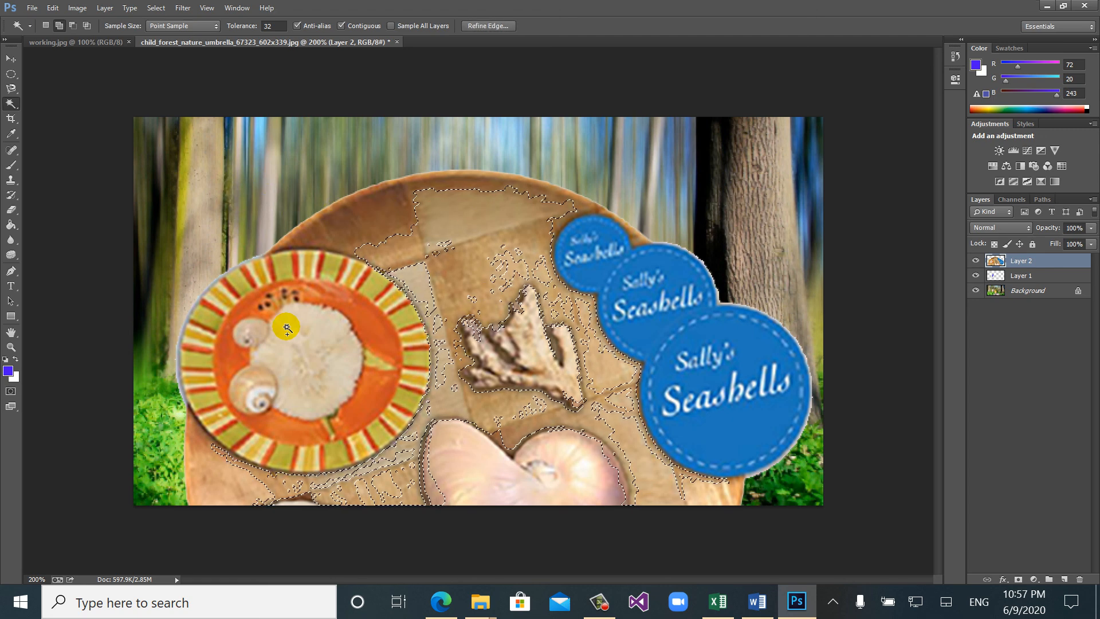
pyautogui.hotkey('ctrl', 'd')
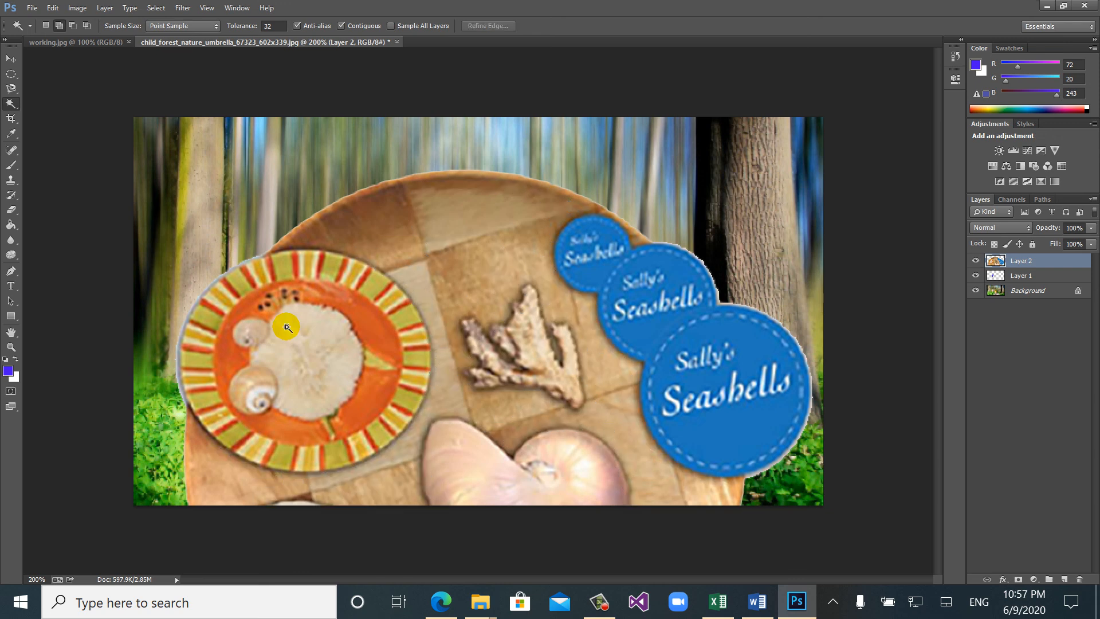
# - Close the child_forest_nature_umbrella image without saving its changes
pyautogui.hotkey('ctrl', 'w')
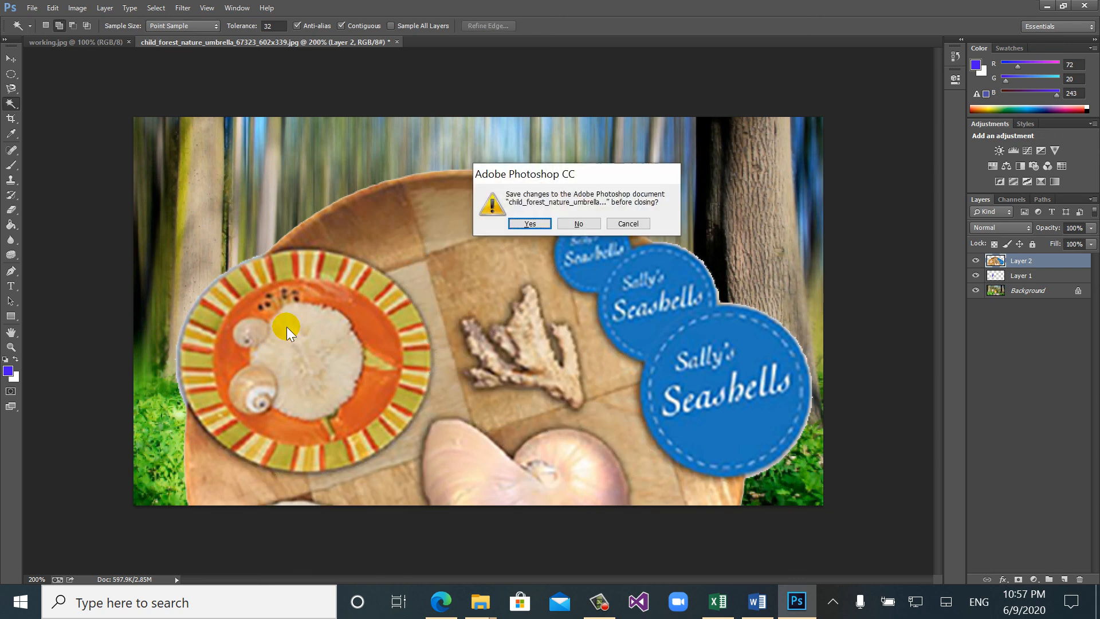
pyautogui.click(577, 222)
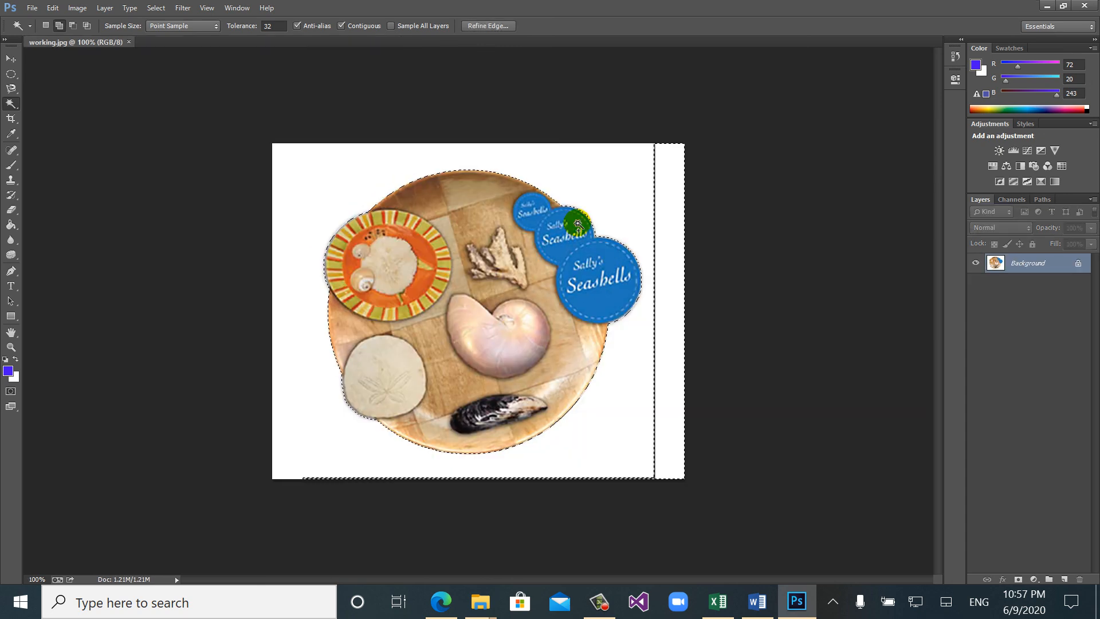